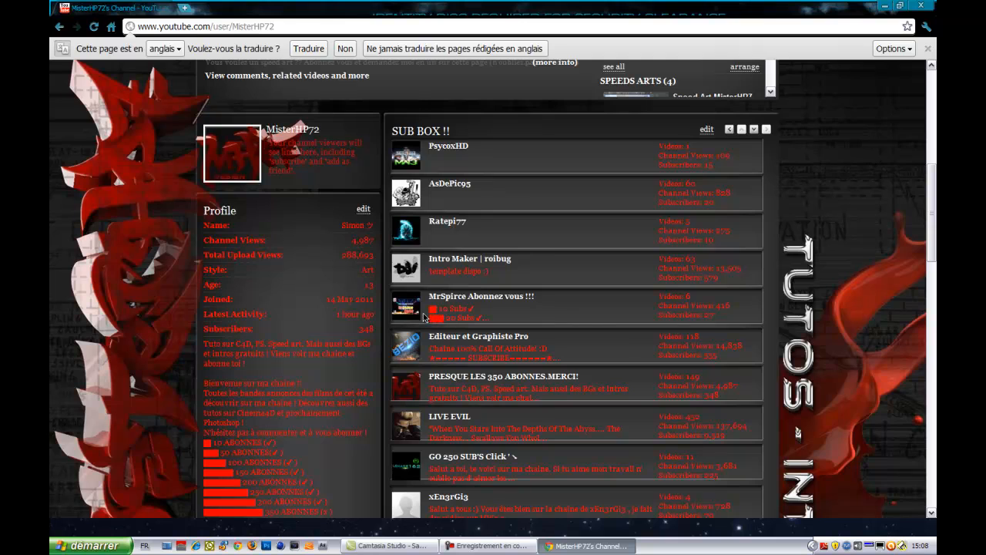
# Look through the YouTube channel page, examining its side artwork and the channel comment requesting a graffiti logo tutorial
pyautogui.scroll(3, 422, 316)
pyautogui.scroll(2, 397, 323)
pyautogui.scroll(-4, 121, 131)
pyautogui.scroll(-8, 111, 207)
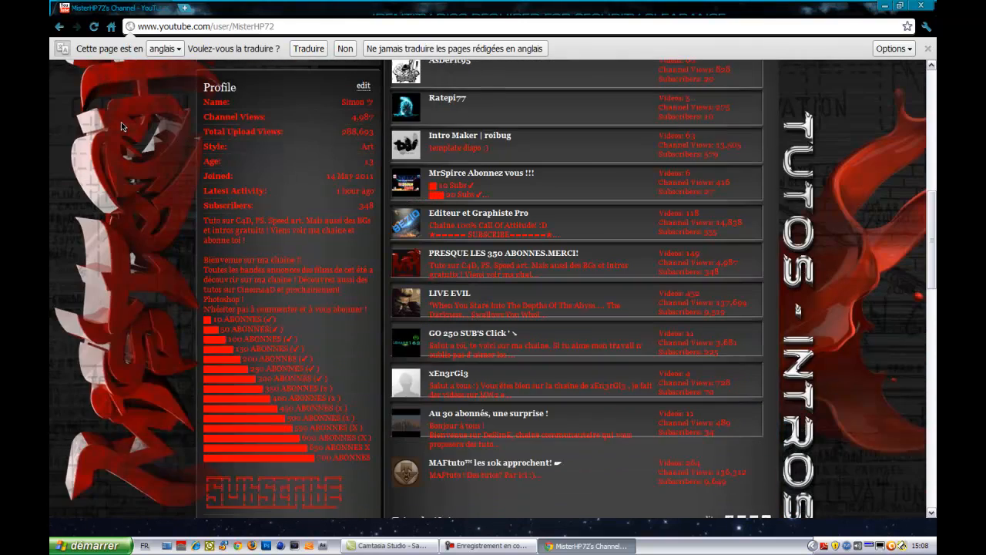
pyautogui.scroll(8, 107, 254)
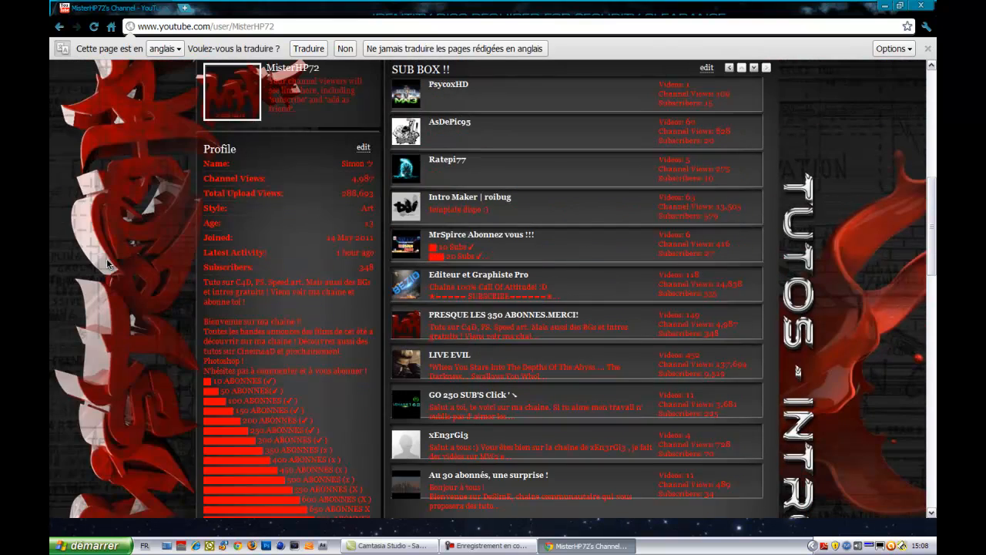
pyautogui.scroll(2, 107, 263)
pyautogui.scroll(-20, 107, 263)
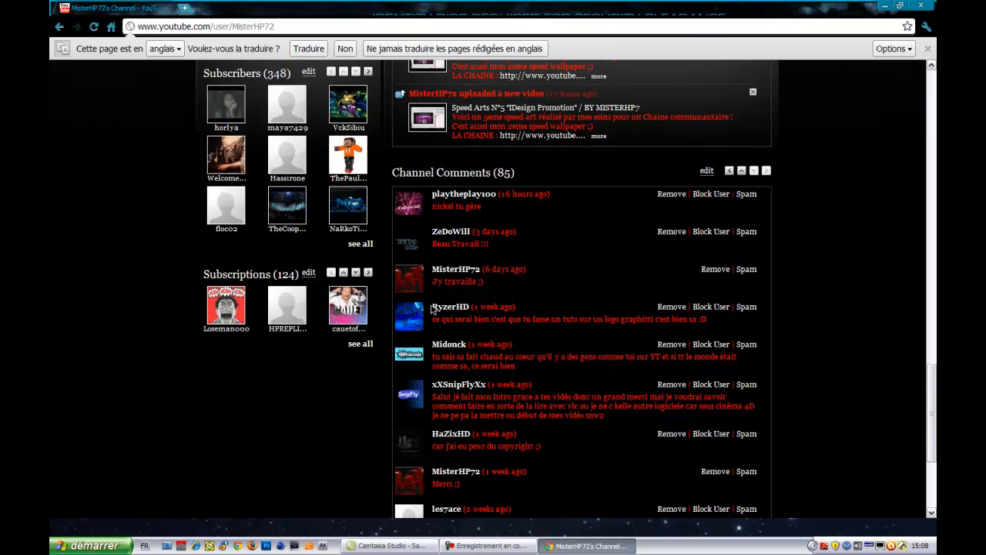
pyautogui.moveTo(433, 317); pyautogui.dragTo(690, 312)
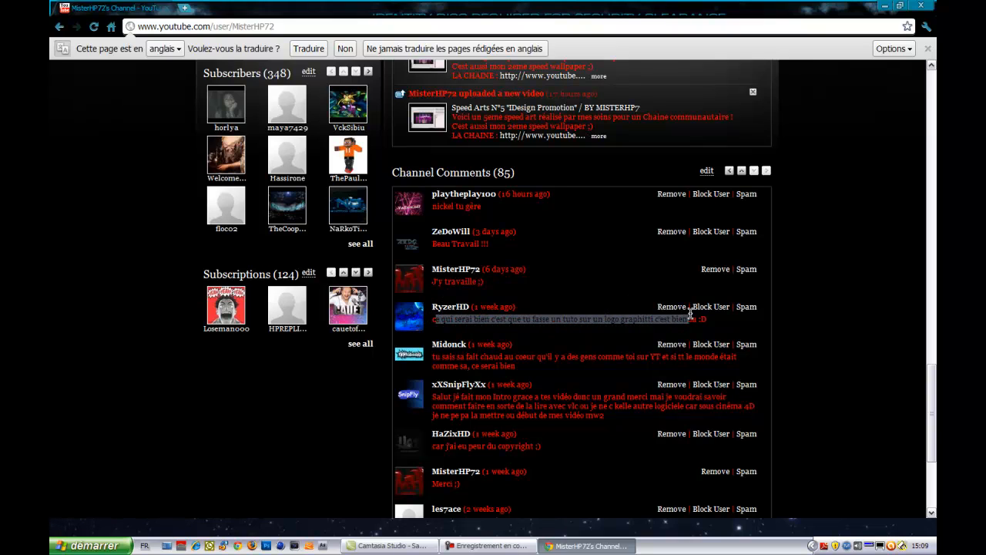
pyautogui.click(638, 331)
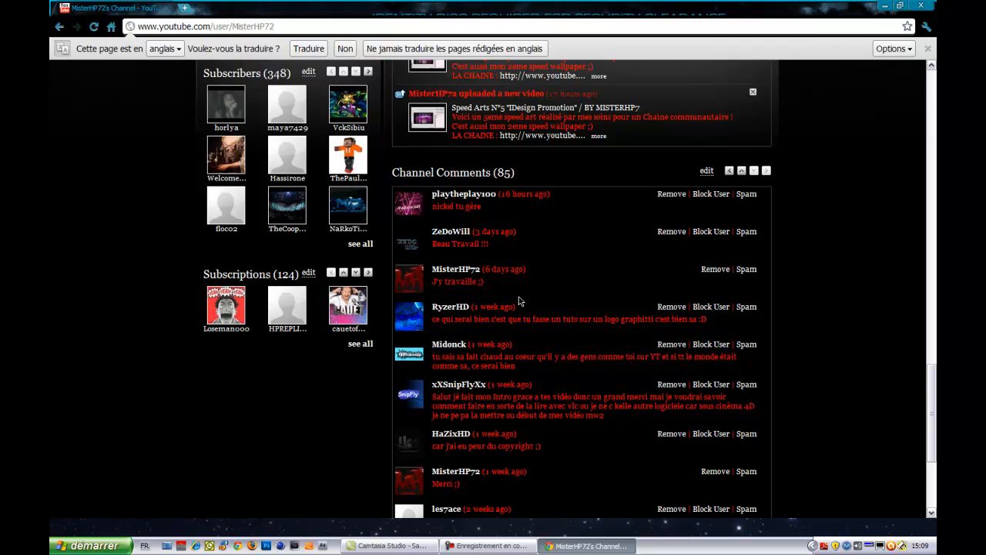
pyautogui.scroll(12, 520, 300)
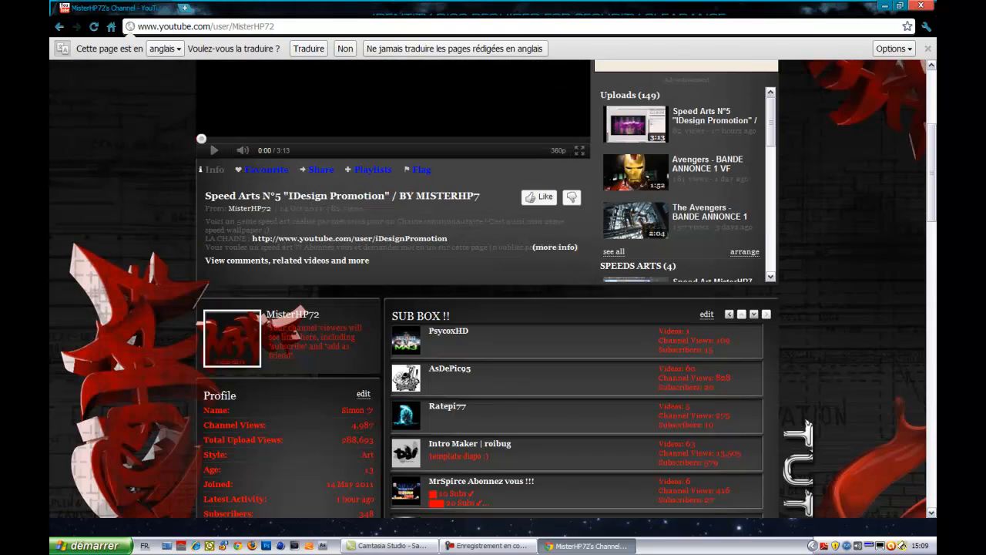
# Close the browser, return to Cinema 4D and delete both existing text objects from the scene
pyautogui.click(921, 5)
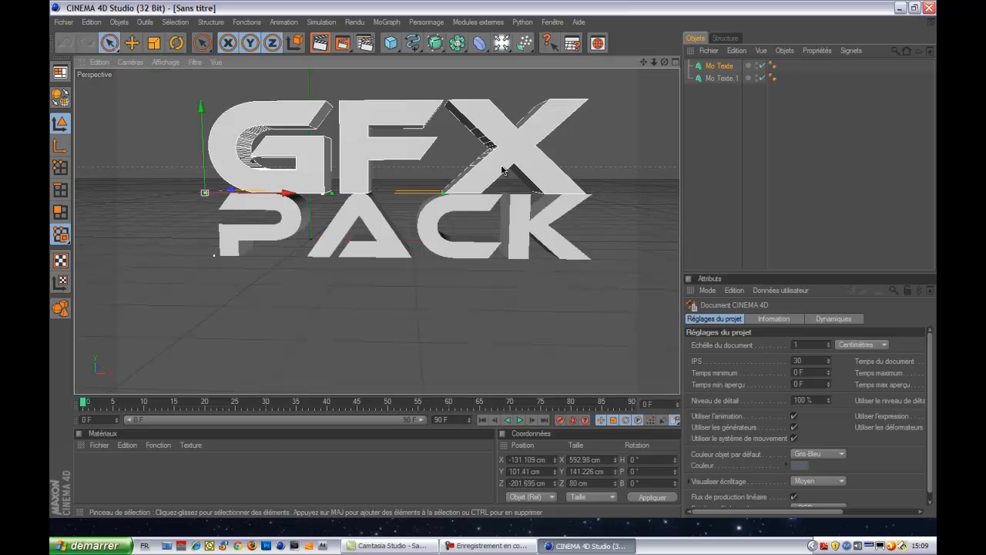
pyautogui.moveTo(722, 131); pyautogui.dragTo(727, 54)
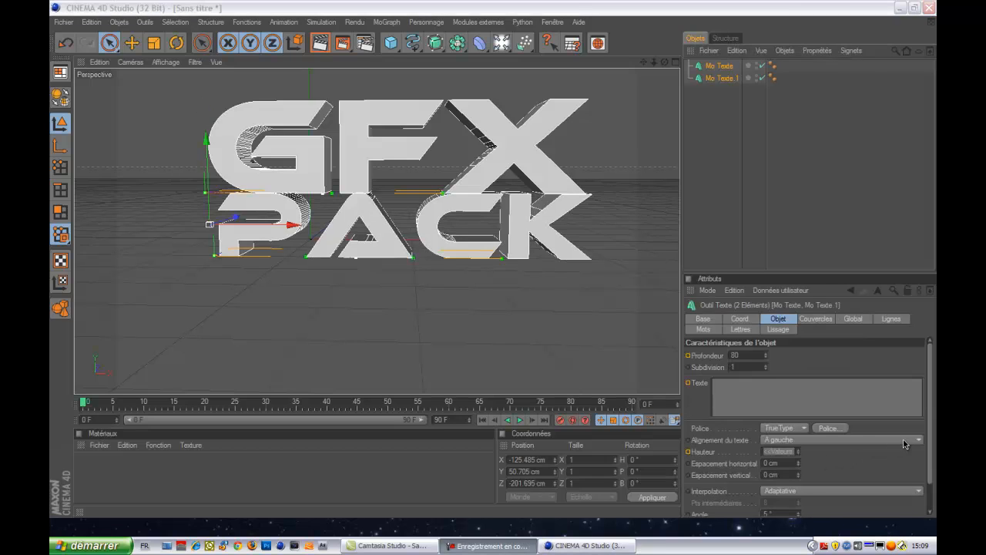
pyautogui.press('Delete')
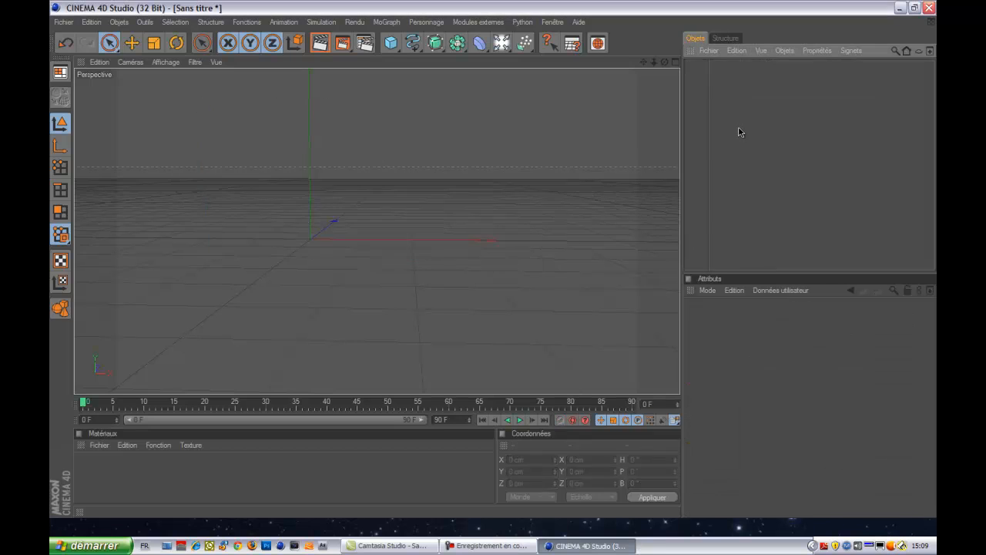
# Add a MoGraph text object reading "TUTORIEL" and set its depth to 21
pyautogui.click(387, 22)
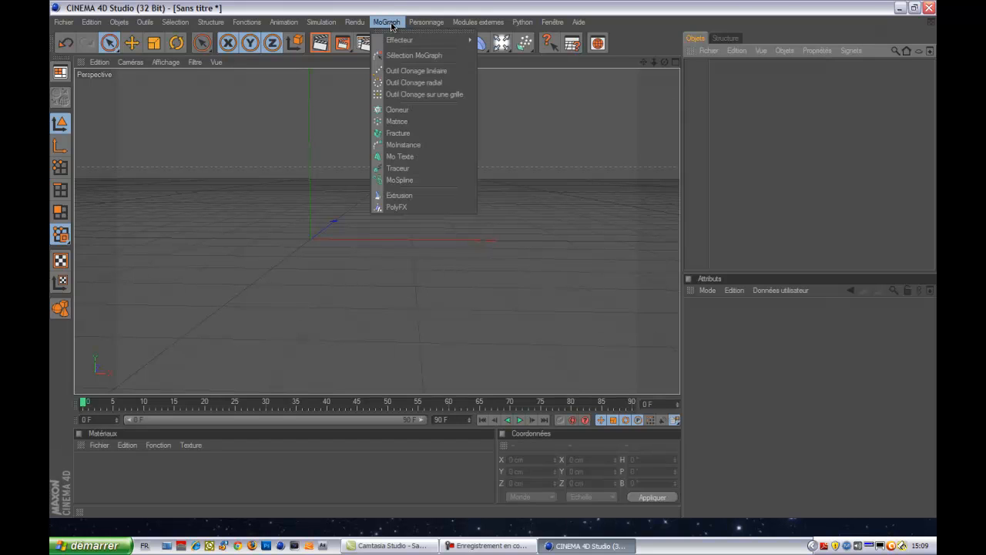
pyautogui.click(423, 155)
pyautogui.moveTo(732, 383); pyautogui.dragTo(698, 371)
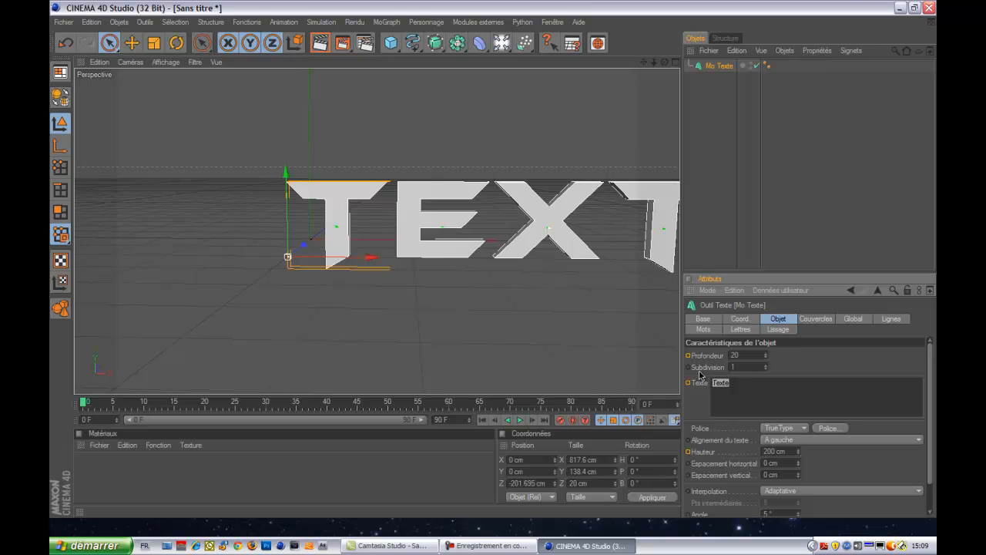
pyautogui.write('TUTORIEL')
pyautogui.click(765, 353)
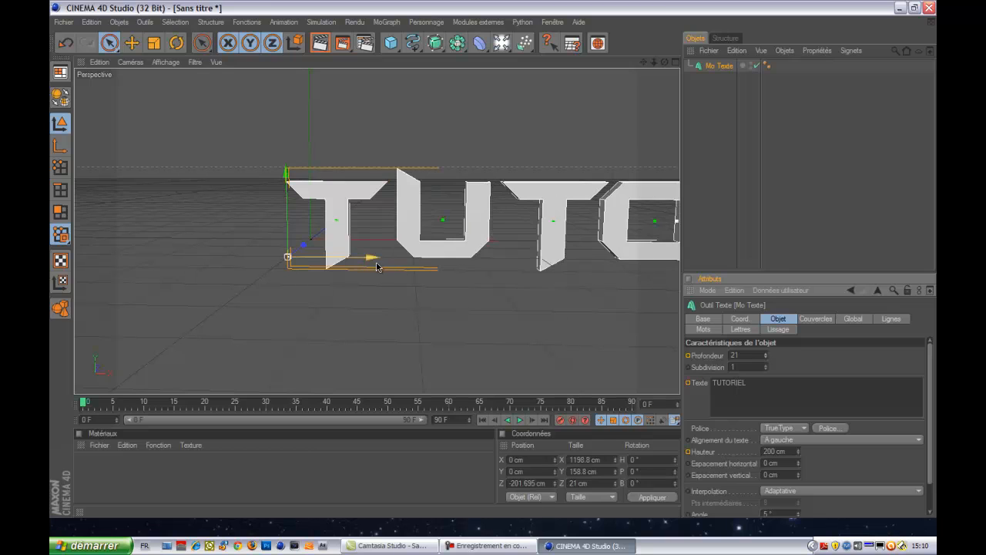
# Move the TUTORIEL text along the X axis to about -405 cm so it sits centred in the perspective view
pyautogui.moveTo(354, 257); pyautogui.dragTo(158, 256)
pyautogui.scroll(-3, 409, 251)
pyautogui.scroll(-3, 326, 278)
pyautogui.moveTo(278, 248); pyautogui.dragTo(245, 248)
pyautogui.scroll(1, 282, 255)
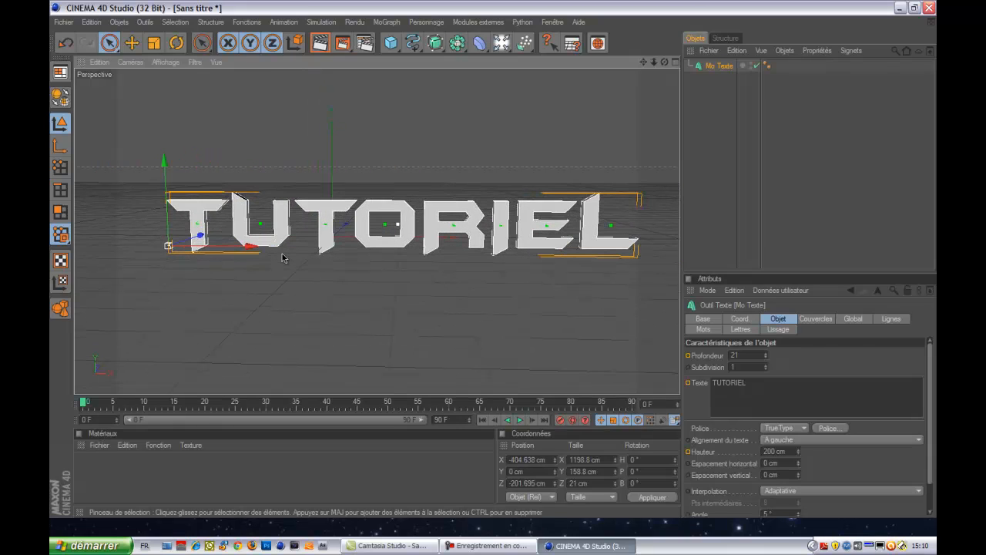
# Change the text's font to WildStyle-Fill and shift the text along X to about -366 cm
pyautogui.click(832, 427)
pyautogui.write('W')
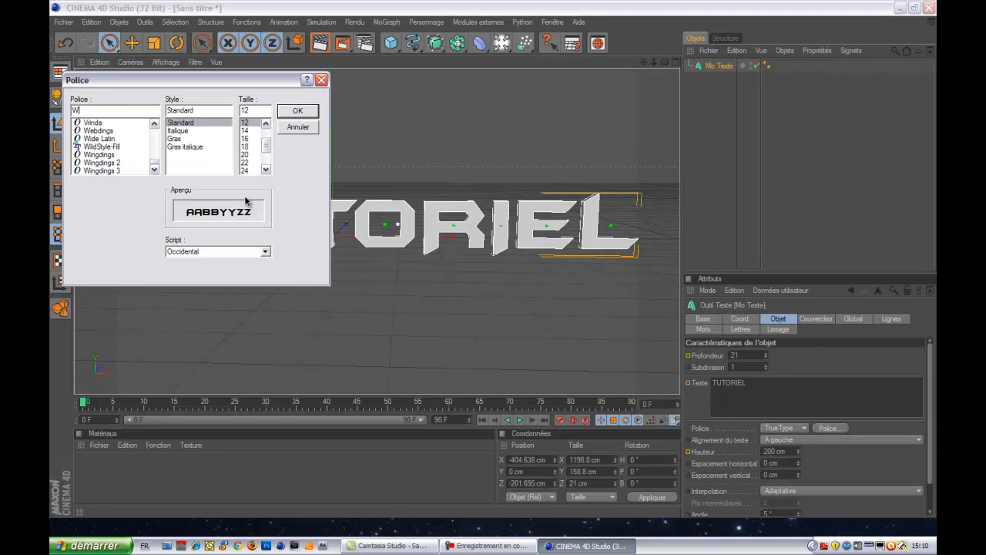
pyautogui.press('Down')
pyautogui.press('Down')
pyautogui.press('Down')
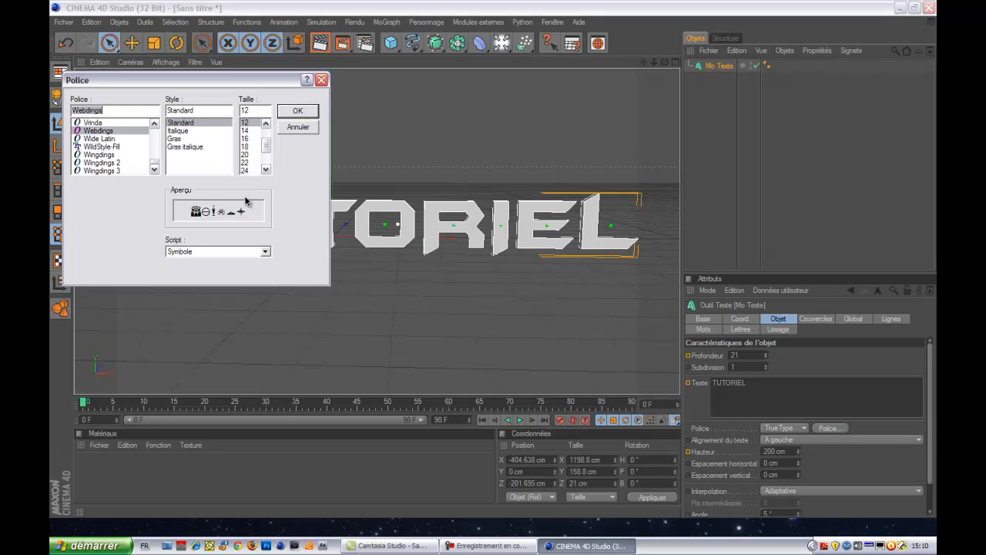
pyautogui.press('Return')
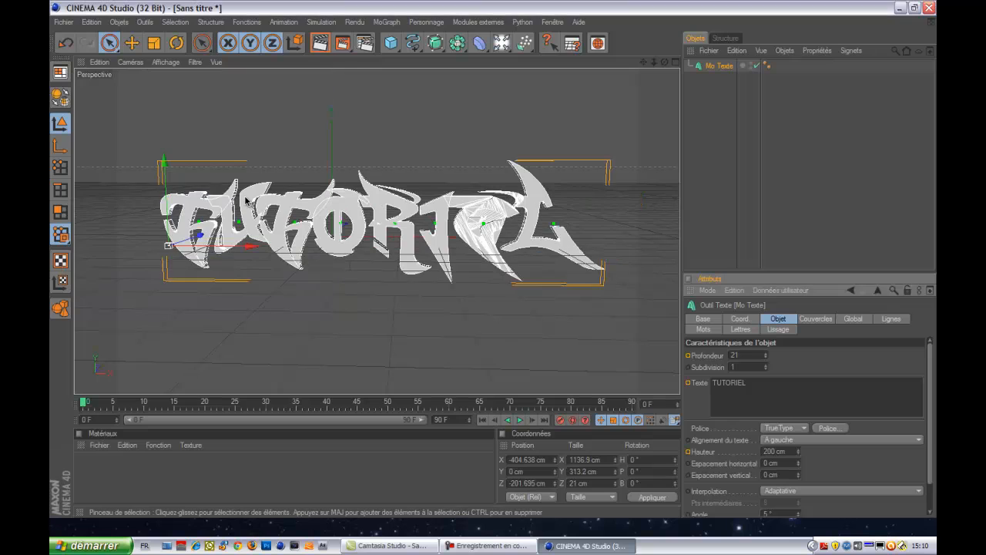
pyautogui.moveTo(229, 241); pyautogui.dragTo(246, 241)
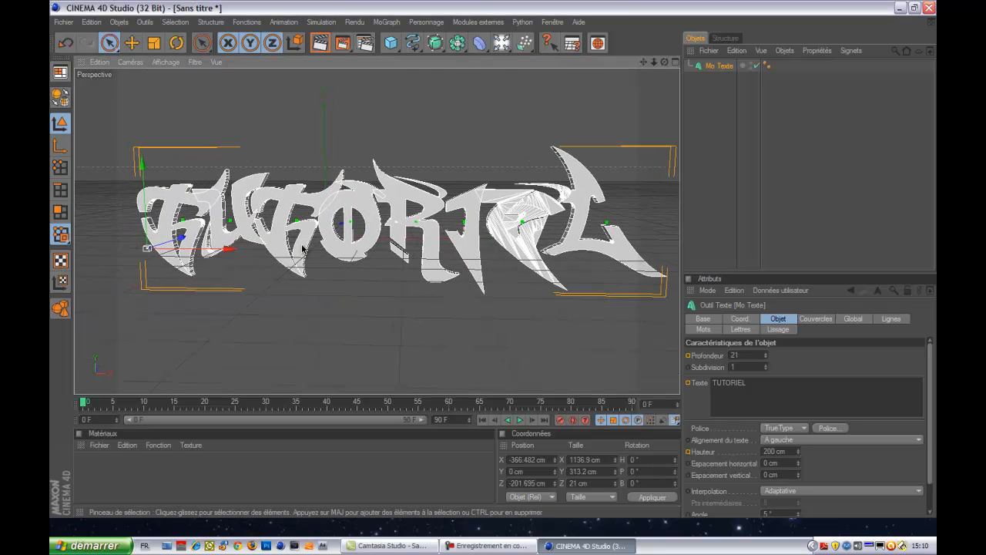
# Set the TUTORIEL text's depth to 85 and deselect it
pyautogui.doubleClick(742, 355)
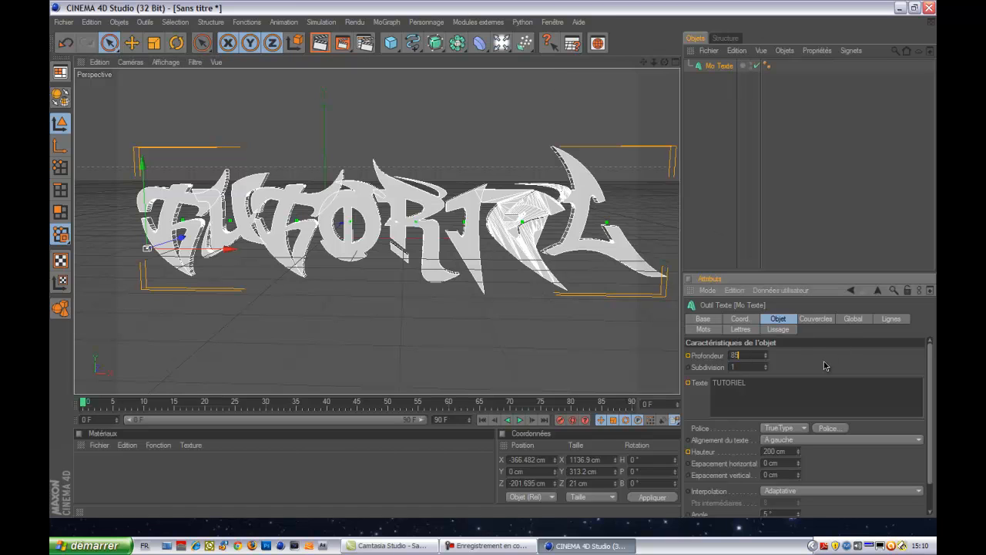
pyautogui.press('Return')
pyautogui.click(838, 164)
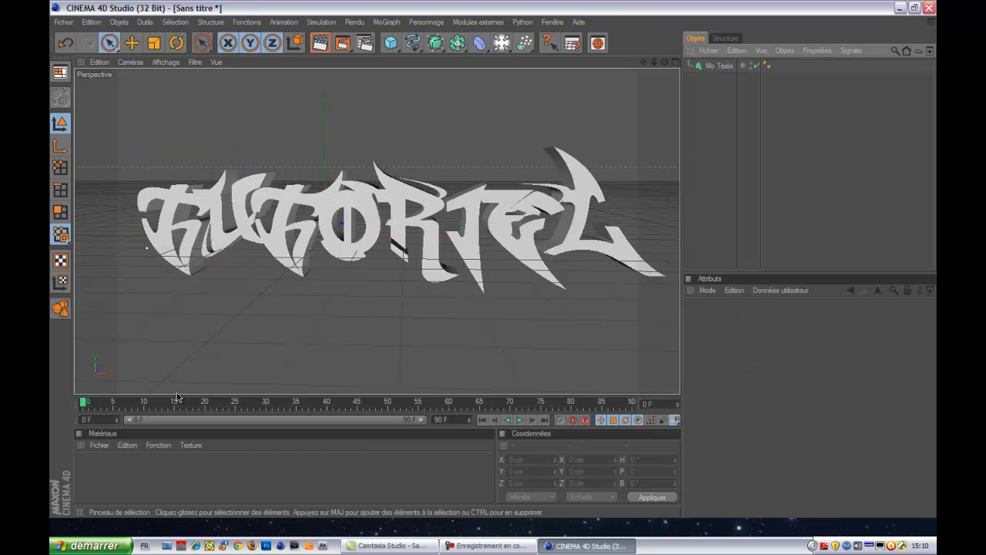
# Create a Danel material and set its diffusion colour to bright red
pyautogui.click(99, 445)
pyautogui.moveTo(148, 301)
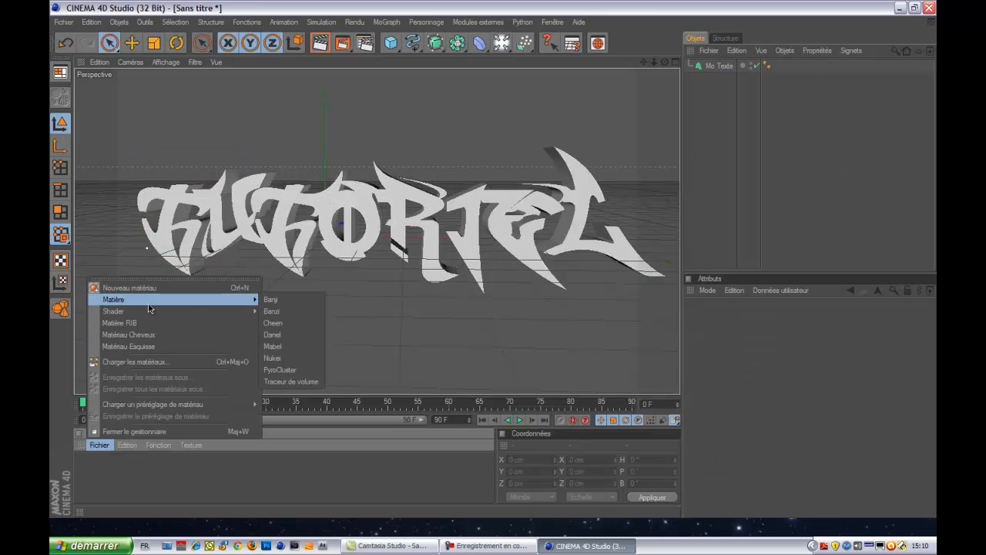
pyautogui.click(274, 335)
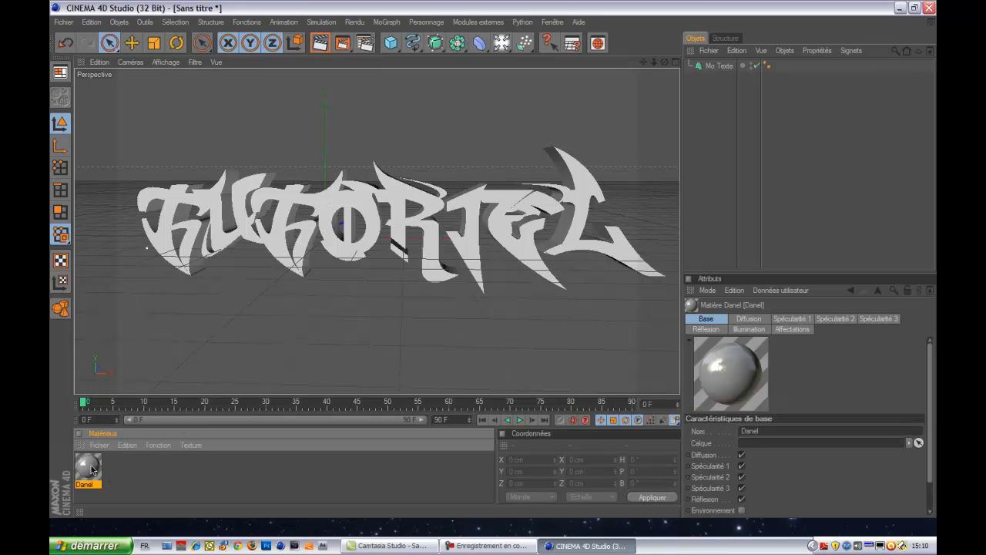
pyautogui.doubleClick(88, 466)
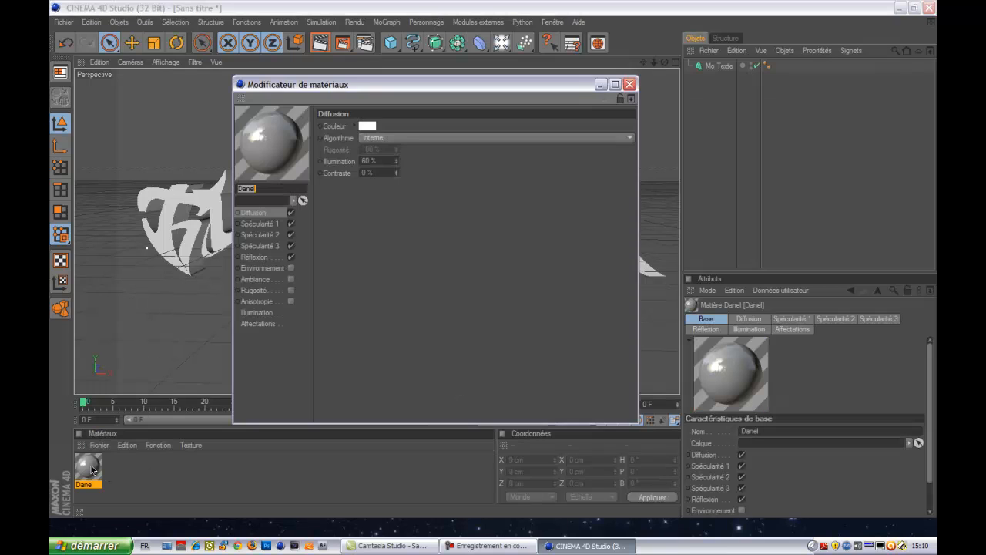
pyautogui.click(367, 126)
pyautogui.moveTo(356, 125); pyautogui.dragTo(374, 86)
pyautogui.click(347, 187)
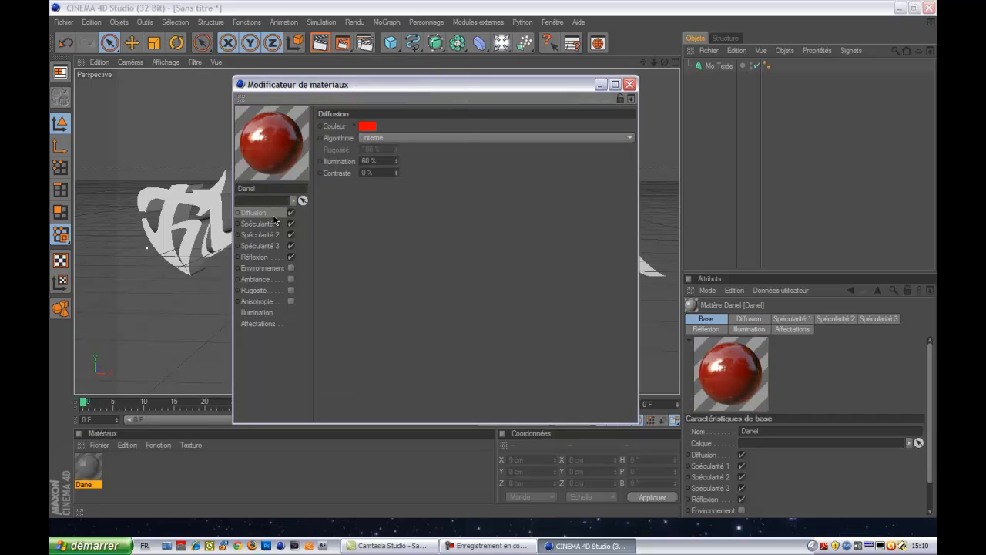
# Set the Danel material's Specular 3 colour to red and apply the material to the TUTORIEL text
pyautogui.click(261, 224)
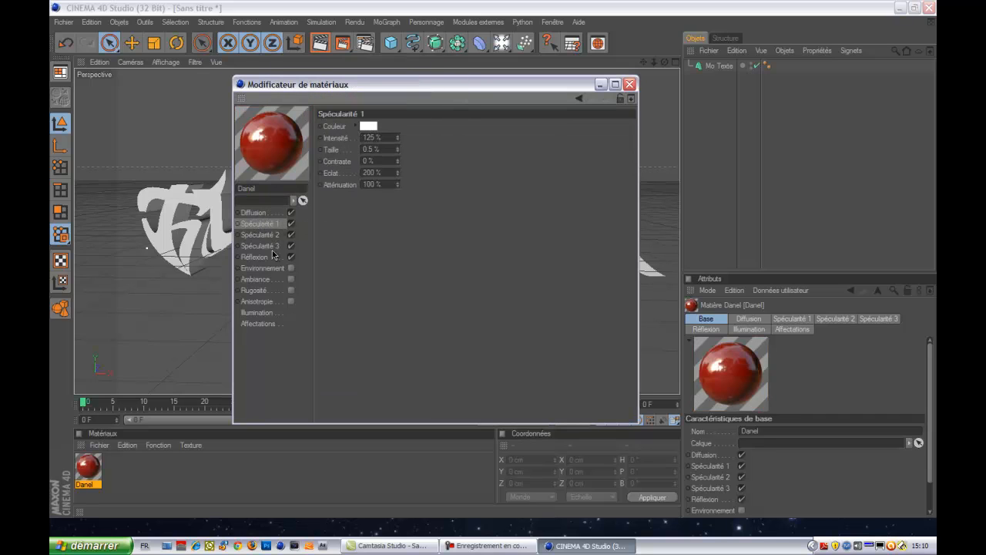
pyautogui.click(262, 246)
pyautogui.click(369, 127)
pyautogui.click(347, 187)
pyautogui.click(630, 84)
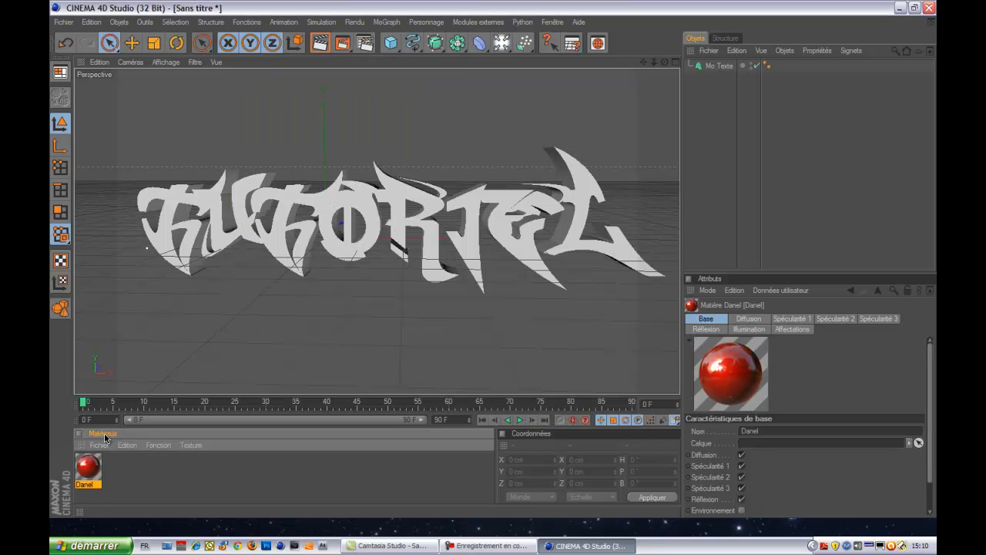
pyautogui.moveTo(88, 466); pyautogui.dragTo(282, 226)
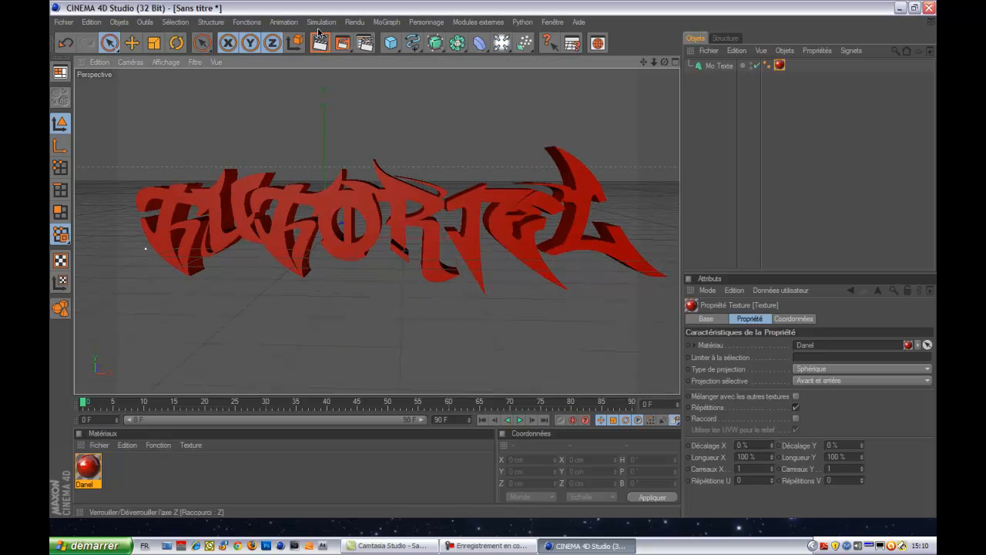
# Add a plane object and raise it above the text to a Y position of about 269 cm
pyautogui.moveTo(391, 42); pyautogui.dragTo(357, 2)
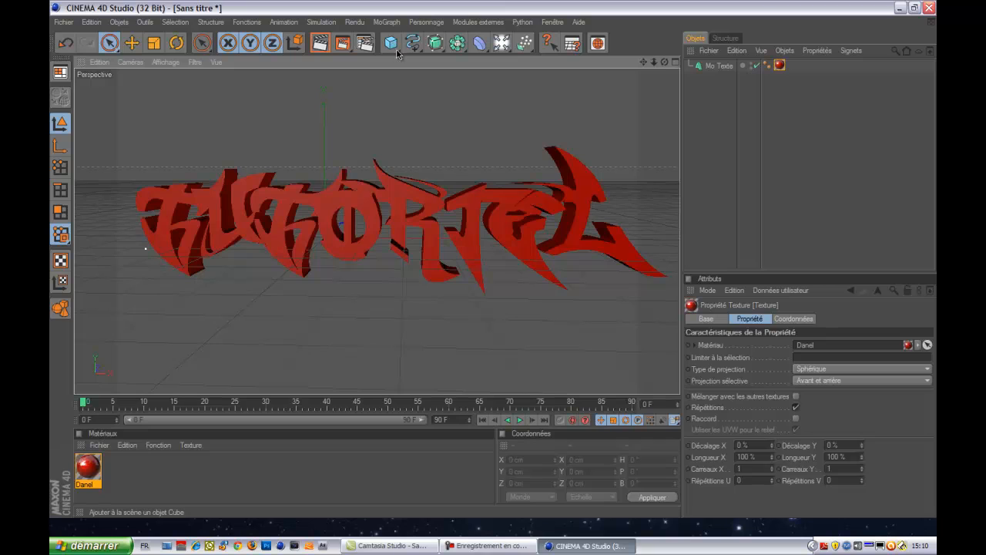
pyautogui.moveTo(392, 42); pyautogui.dragTo(505, 77)
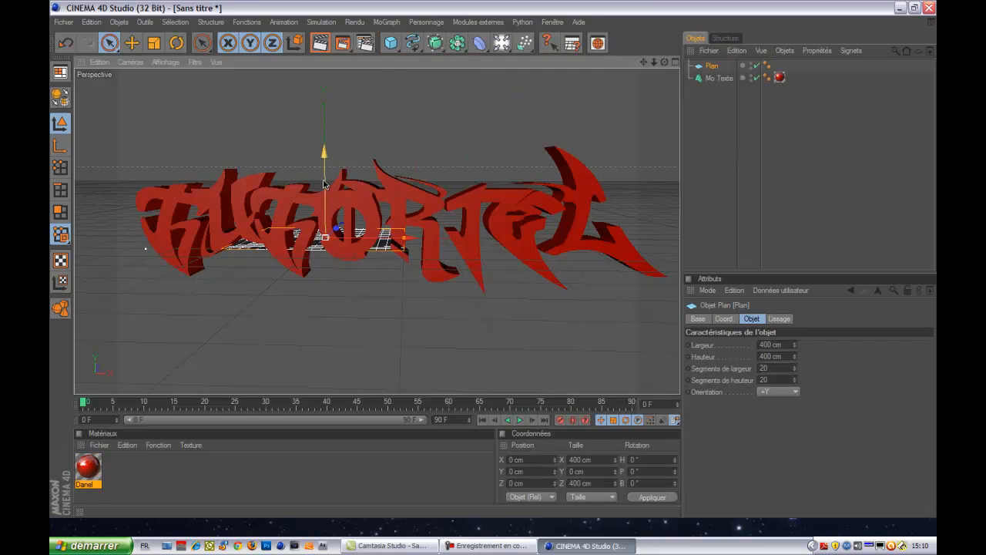
pyautogui.moveTo(324, 155); pyautogui.dragTo(491, 262)
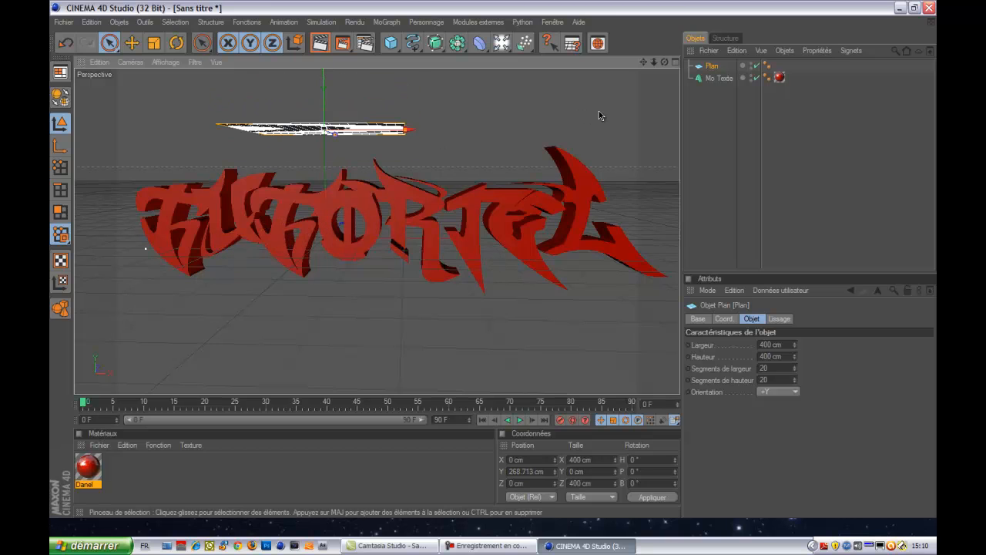
# Centre the plane over the text in the top view, at about X 193 cm and Z -140 cm
pyautogui.click(676, 63)
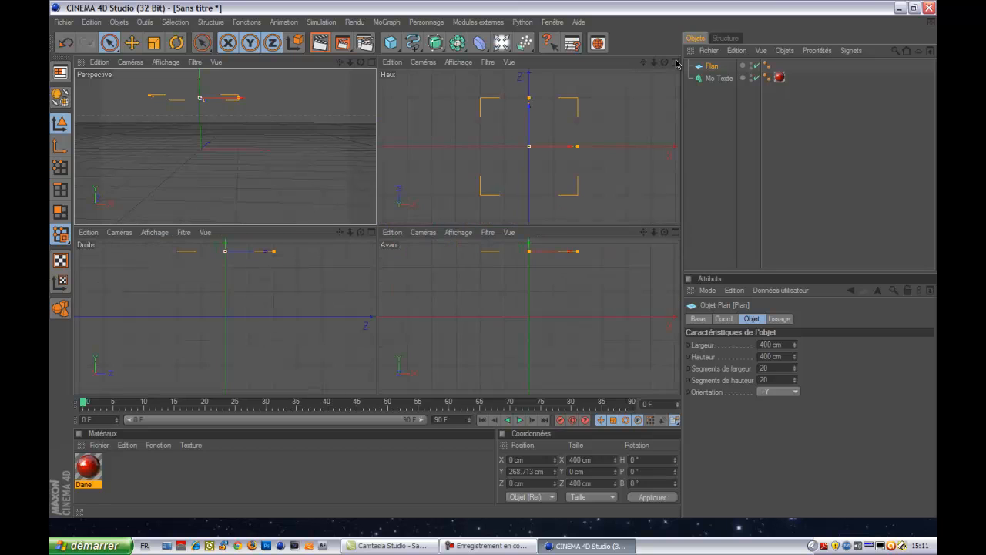
pyautogui.moveTo(530, 123); pyautogui.dragTo(529, 126)
pyautogui.click(675, 62)
pyautogui.moveTo(385, 158); pyautogui.dragTo(385, 218)
pyautogui.scroll(-3, 389, 182)
pyautogui.moveTo(461, 282); pyautogui.dragTo(510, 282)
pyautogui.moveTo(426, 234); pyautogui.dragTo(426, 239)
pyautogui.moveTo(473, 288); pyautogui.dragTo(500, 288)
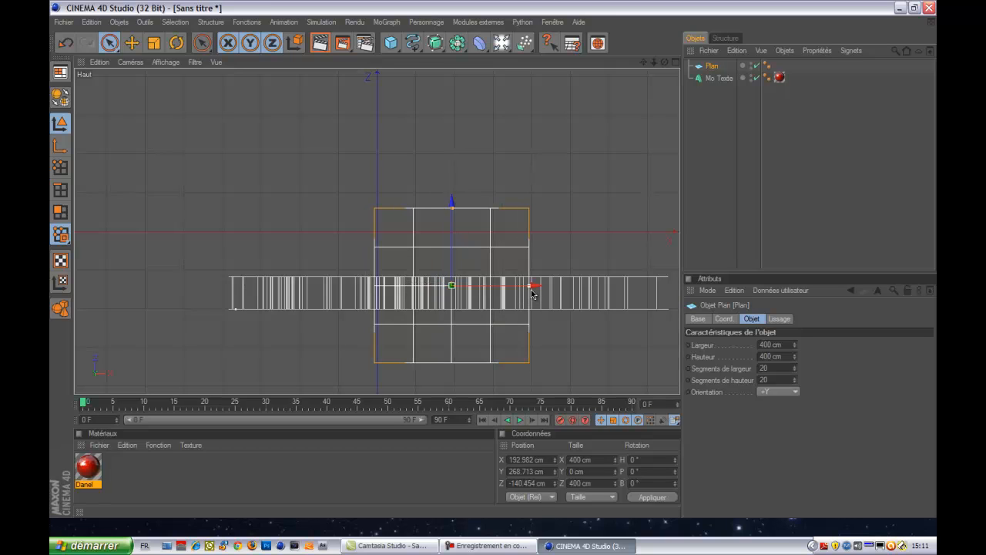
# Enlarge the plane to about 1207 by 759 cm and raise it in the perspective view to about Y 331 cm
pyautogui.moveTo(531, 293)
pyautogui.mouseDown()
pyautogui.moveTo(498, 262)
pyautogui.moveTo(529, 293)
pyautogui.mouseUp()
pyautogui.moveTo(453, 207); pyautogui.dragTo(495, 265)
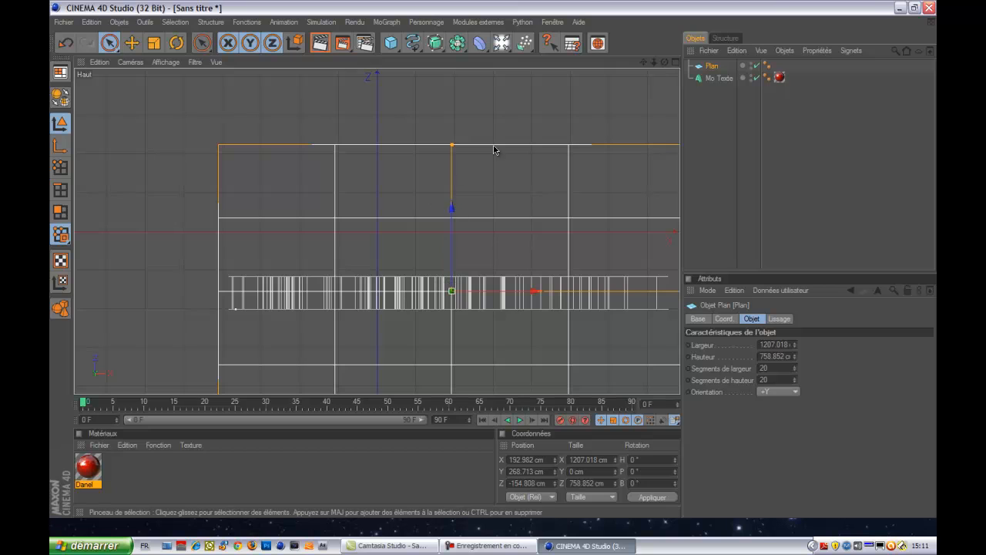
pyautogui.click(675, 64)
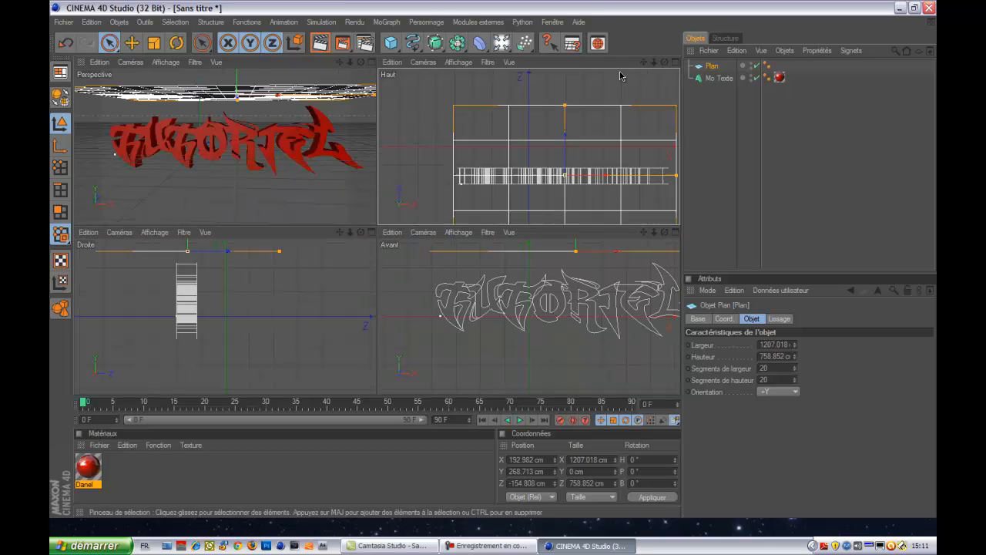
pyautogui.click(372, 63)
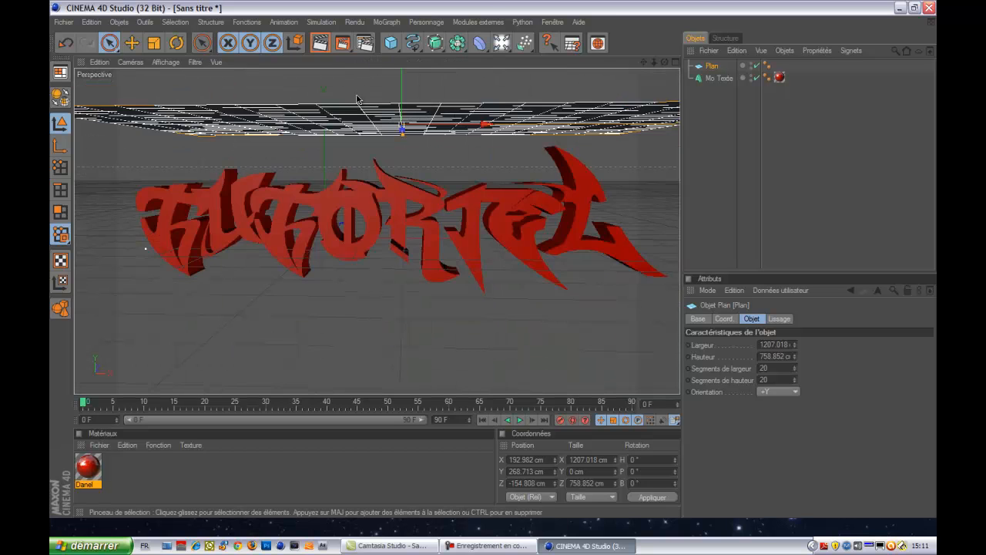
pyautogui.moveTo(402, 100); pyautogui.dragTo(402, 71)
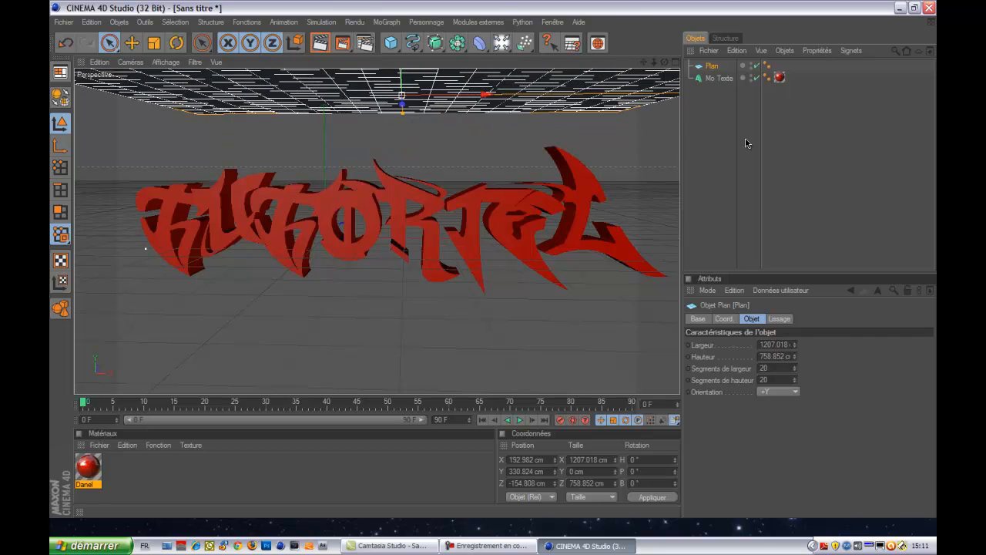
# Create a new material with a pure white colour (255, 255, 255) and its Luminescence channel enabled
pyautogui.click(740, 158)
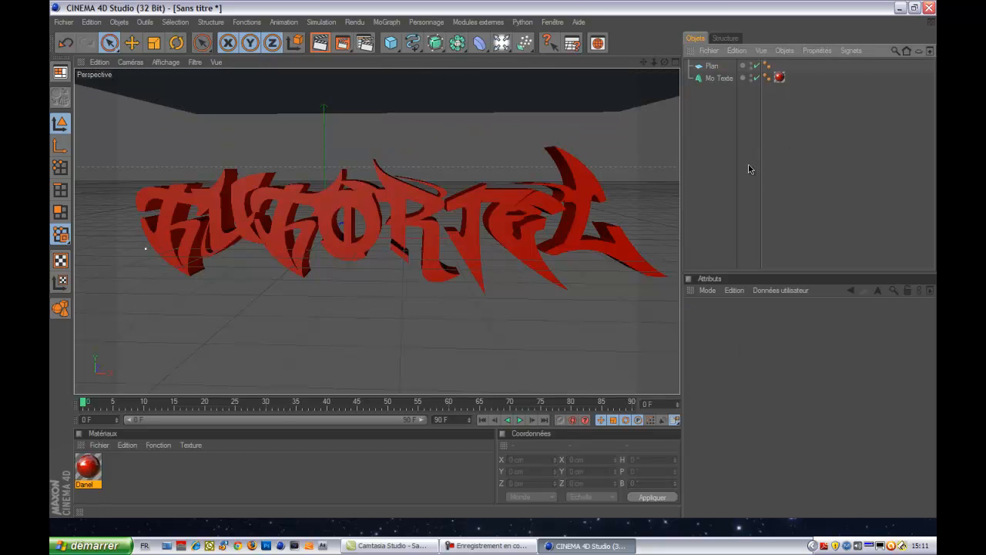
pyautogui.doubleClick(113, 486)
pyautogui.doubleClick(87, 470)
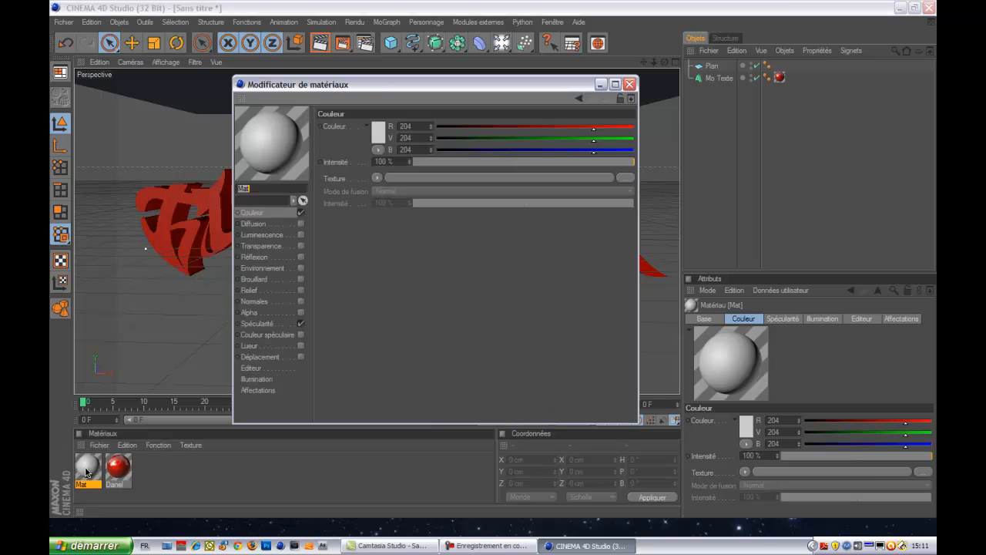
pyautogui.click(382, 140)
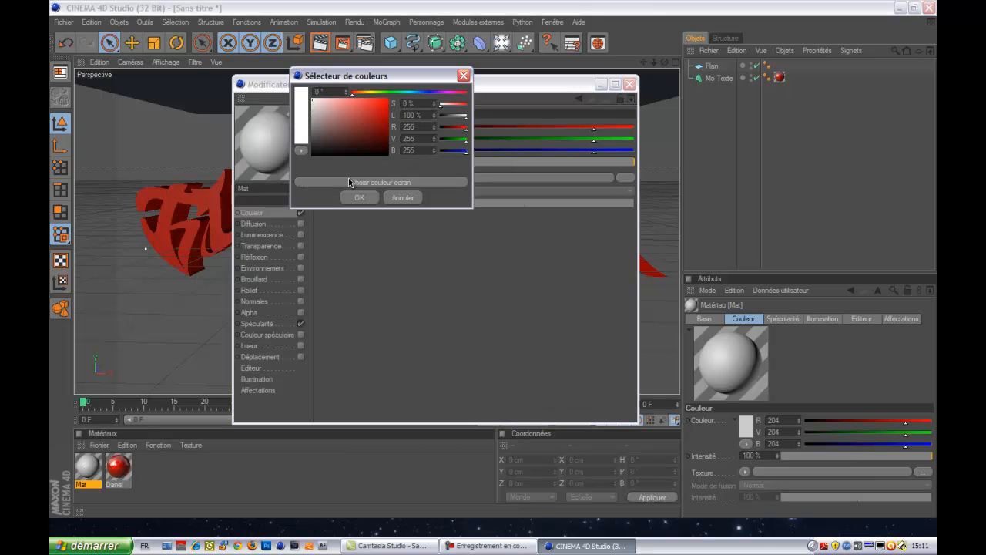
pyautogui.click(367, 198)
pyautogui.click(301, 236)
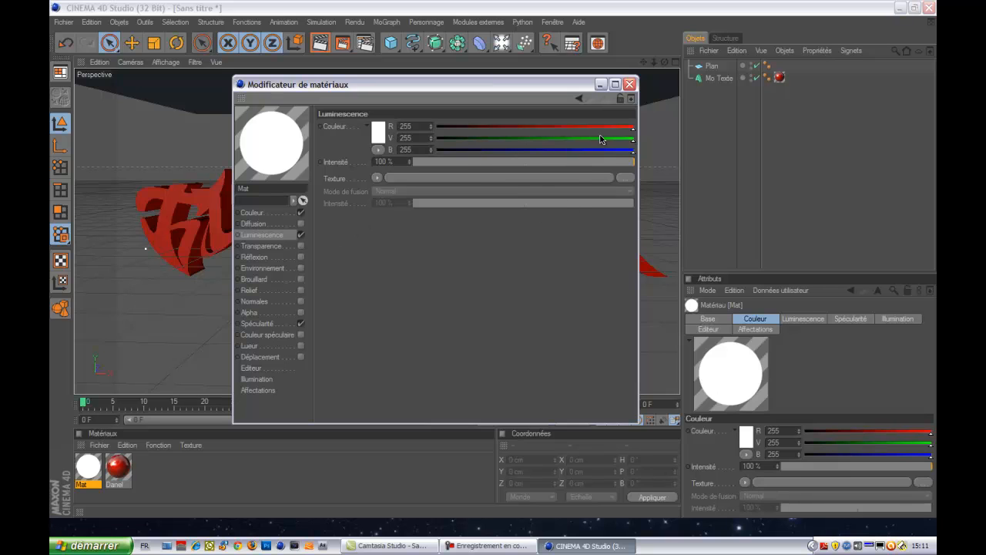
pyautogui.click(630, 84)
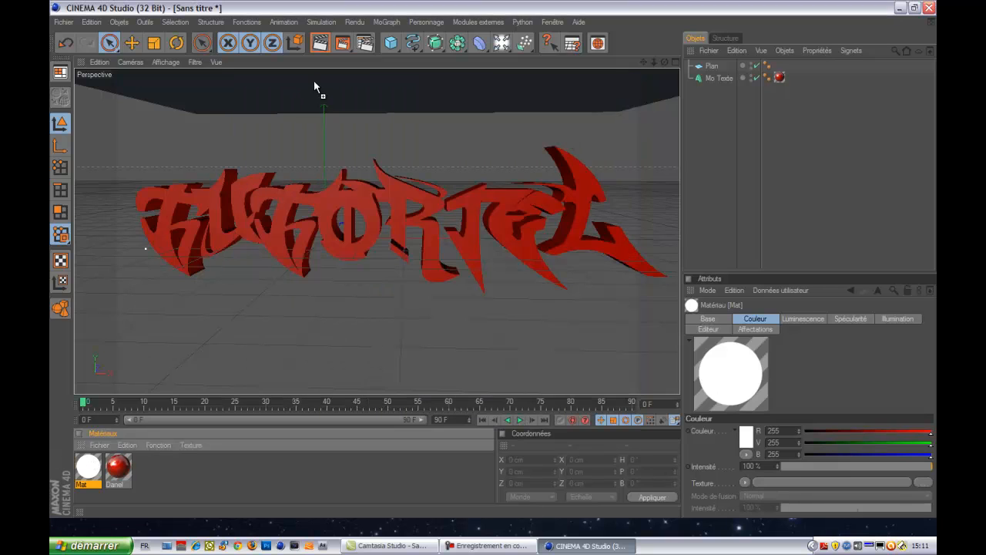
# Apply the white luminous material to the plane above the text and render the view from two angles to check the reflections
pyautogui.moveTo(314, 81); pyautogui.dragTo(314, 82)
pyautogui.click(328, 50)
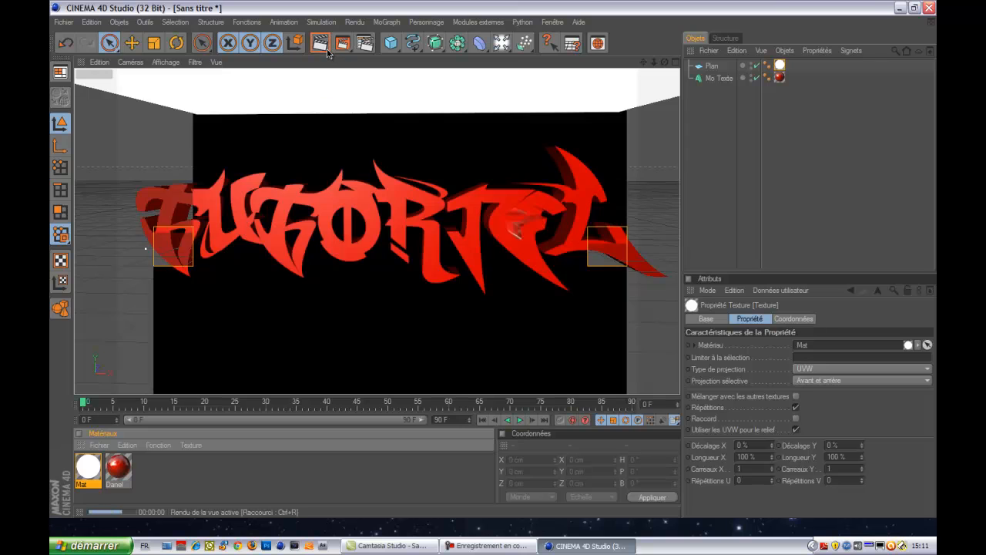
pyautogui.click(391, 145)
pyautogui.moveTo(665, 64); pyautogui.dragTo(663, 102)
pyautogui.click(320, 46)
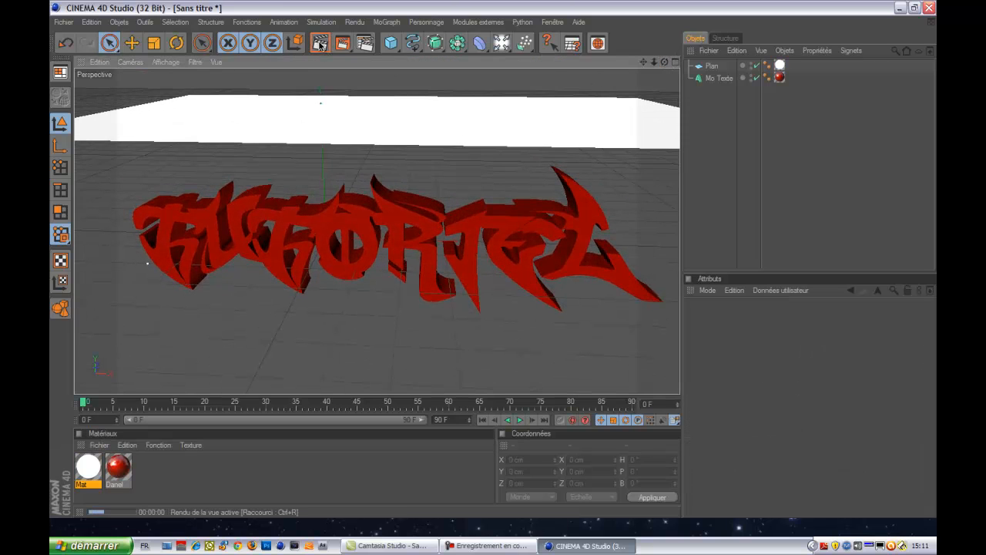
pyautogui.click(574, 204)
# Convert the Mo Texte object to an editable hierarchy with a separate extrusion for each letter
pyautogui.moveTo(663, 62); pyautogui.dragTo(497, 231)
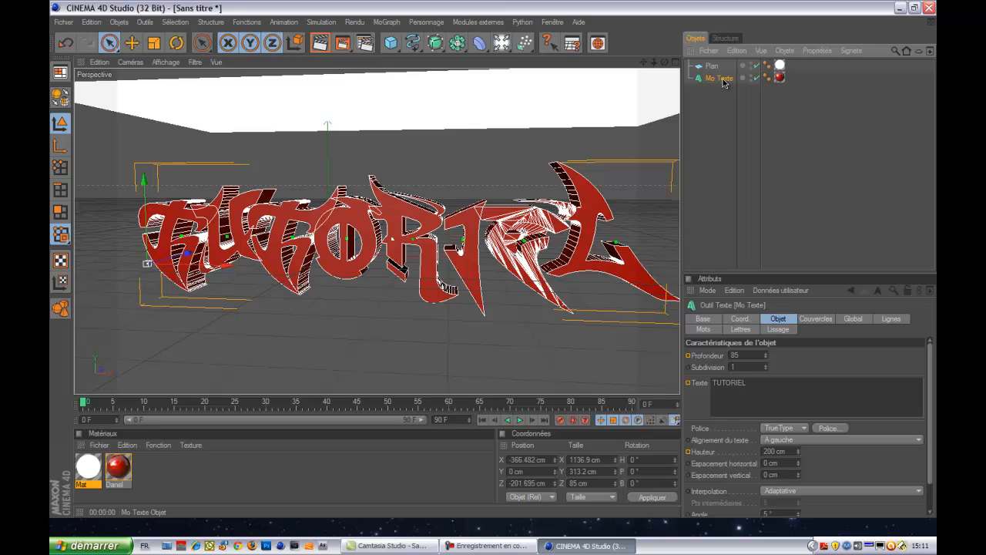
pyautogui.press('c')
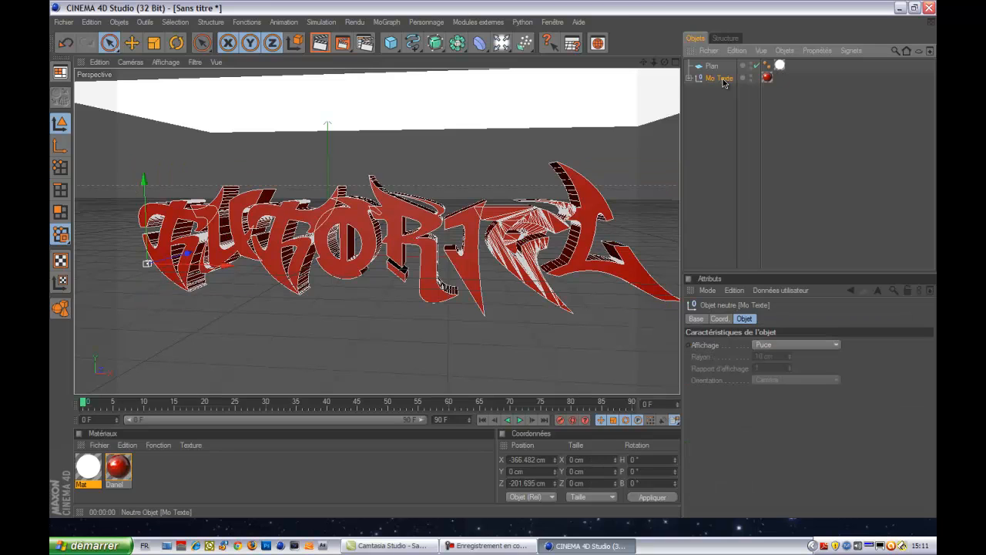
pyautogui.moveTo(665, 62); pyautogui.dragTo(680, 63)
pyautogui.click(715, 155)
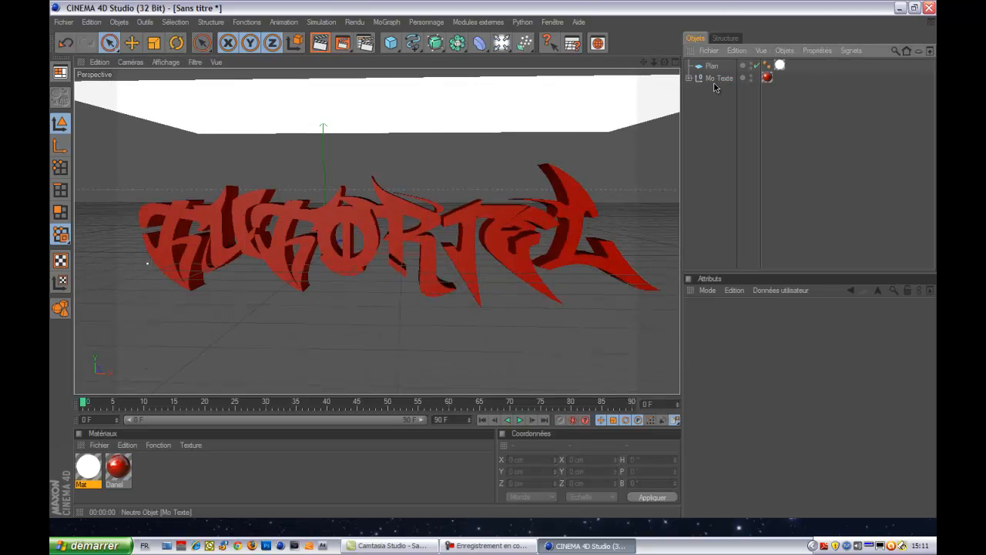
# Try rotating the first letter T on its own, then undo that rotation
pyautogui.click(179, 241)
pyautogui.click(224, 235)
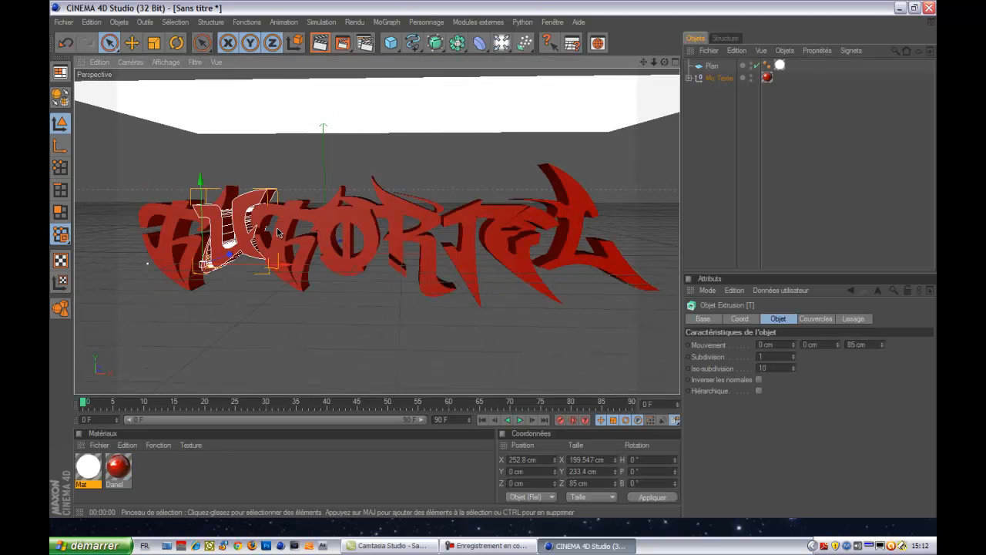
pyautogui.click(353, 235)
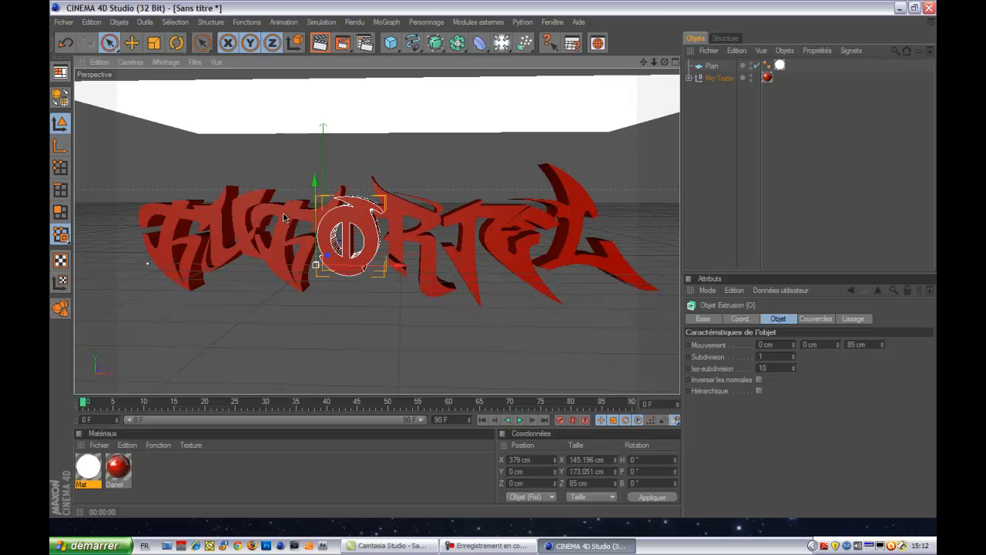
pyautogui.click(193, 230)
pyautogui.click(217, 223)
pyautogui.press('r')
pyautogui.moveTo(157, 230); pyautogui.dragTo(176, 236)
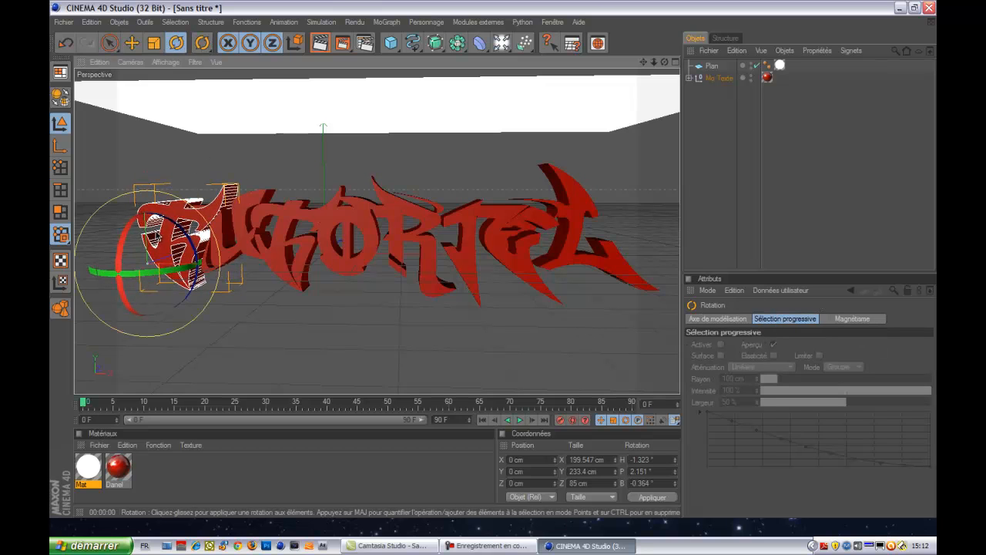
pyautogui.hotkey('ctrl', 'z')
# Tilt the whole text slightly and rotate its first four letters individually, turning the O to about H 10.6°, P 6.2°, B 10.1°
pyautogui.click(719, 77)
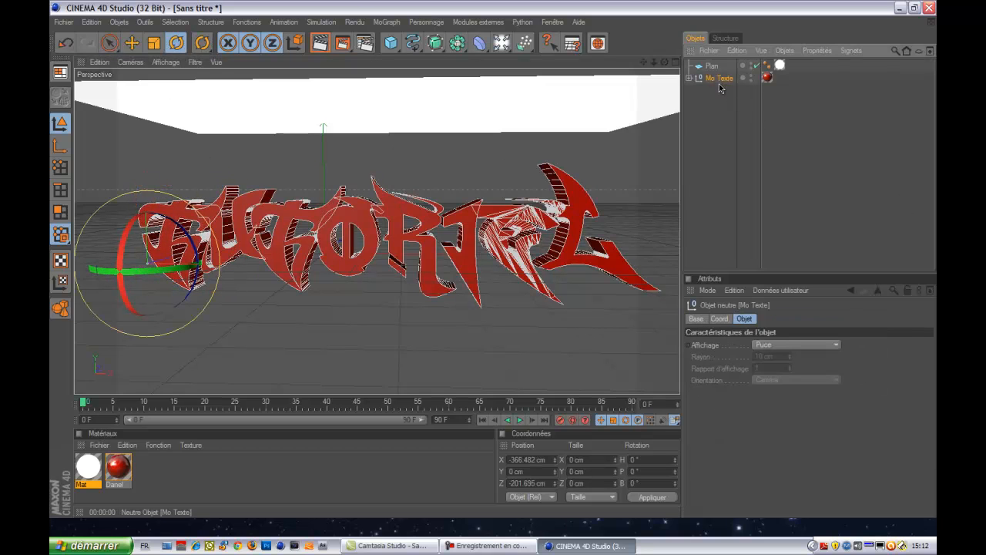
pyautogui.moveTo(121, 265); pyautogui.dragTo(282, 258)
pyautogui.click(161, 228)
pyautogui.click(227, 233)
pyautogui.click(283, 254)
pyautogui.click(351, 242)
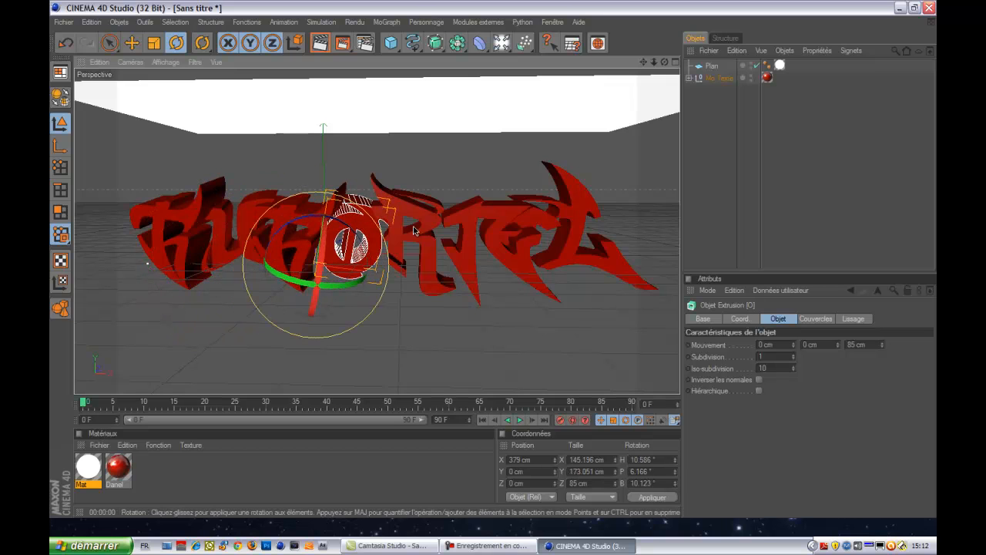
# Rotate the letters R, I, E and L individually to varied angles and render the view to check the result
pyautogui.click(387, 240)
pyautogui.moveTo(386, 240); pyautogui.dragTo(394, 250)
pyautogui.click(464, 232)
pyautogui.moveTo(455, 239); pyautogui.dragTo(496, 253)
pyautogui.click(520, 245)
pyautogui.click(586, 227)
pyautogui.moveTo(568, 230); pyautogui.dragTo(582, 265)
pyautogui.click(747, 160)
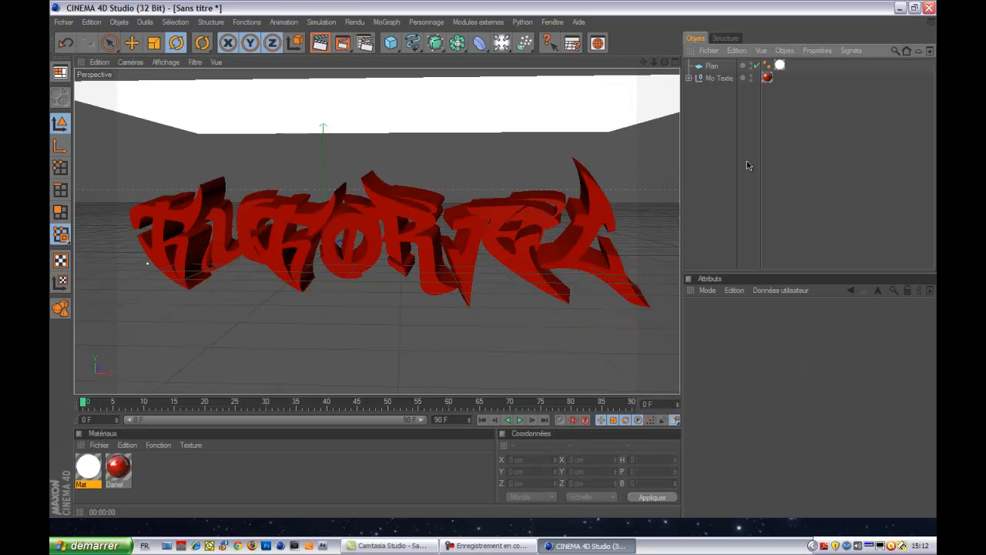
pyautogui.click(327, 48)
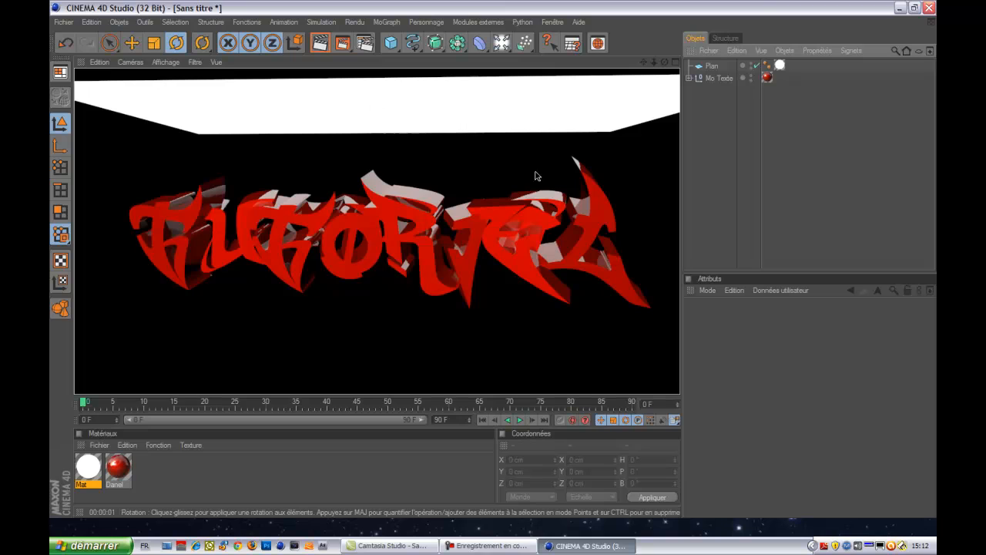
pyautogui.click(790, 183)
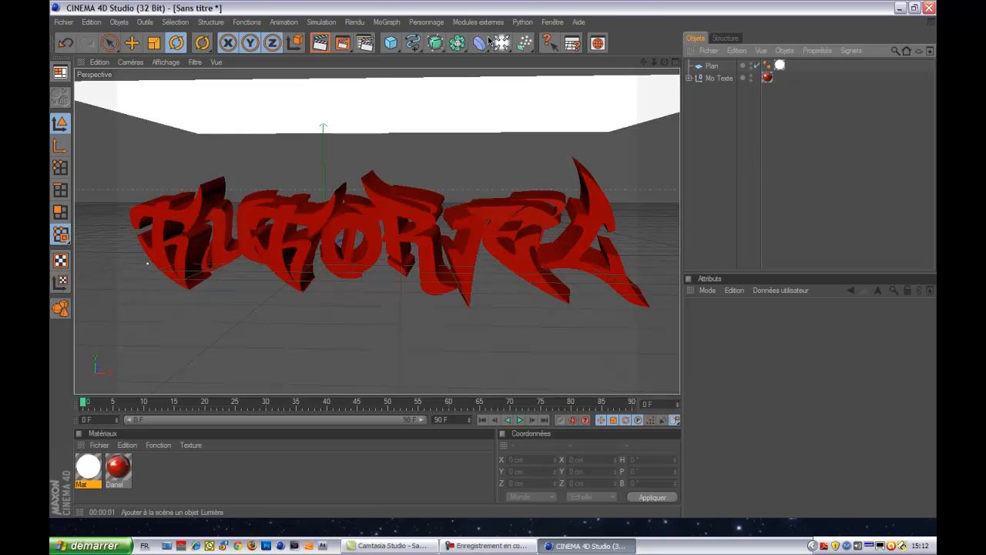
# Add a second plane, bank it about 79.7° and place it beside the L at about X 842 cm, Y 153 cm
pyautogui.moveTo(394, 46); pyautogui.dragTo(411, 62)
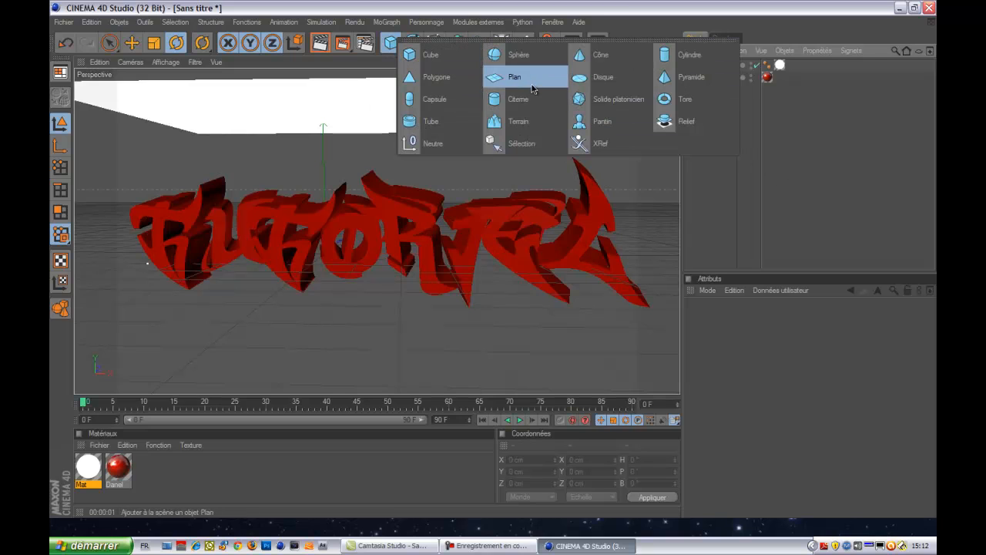
pyautogui.click(512, 77)
pyautogui.moveTo(346, 218); pyautogui.dragTo(491, 265)
pyautogui.click(112, 45)
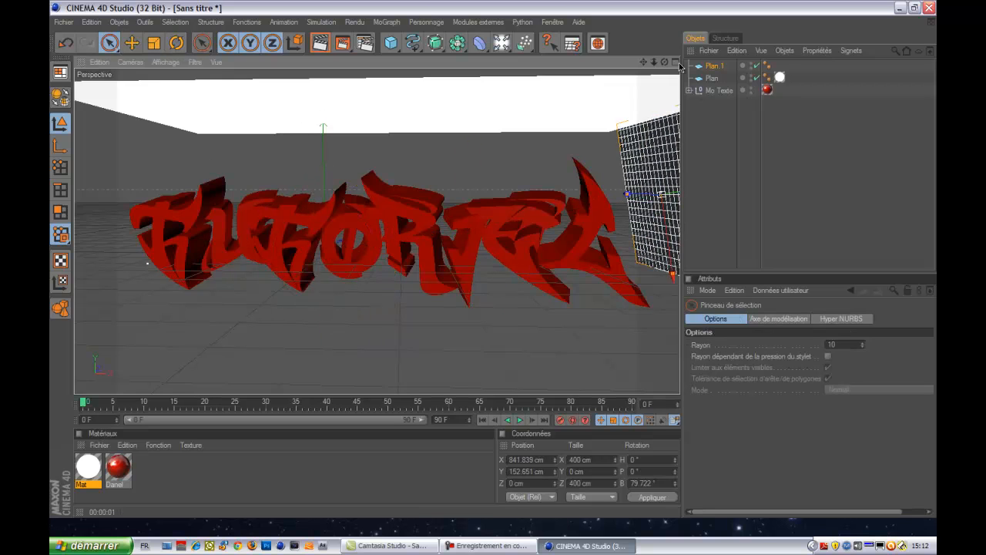
# Enlarge the side plane to about 609 by 575 cm and move it away from the text to about X 976 cm
pyautogui.click(676, 62)
pyautogui.scroll(-3, 665, 162)
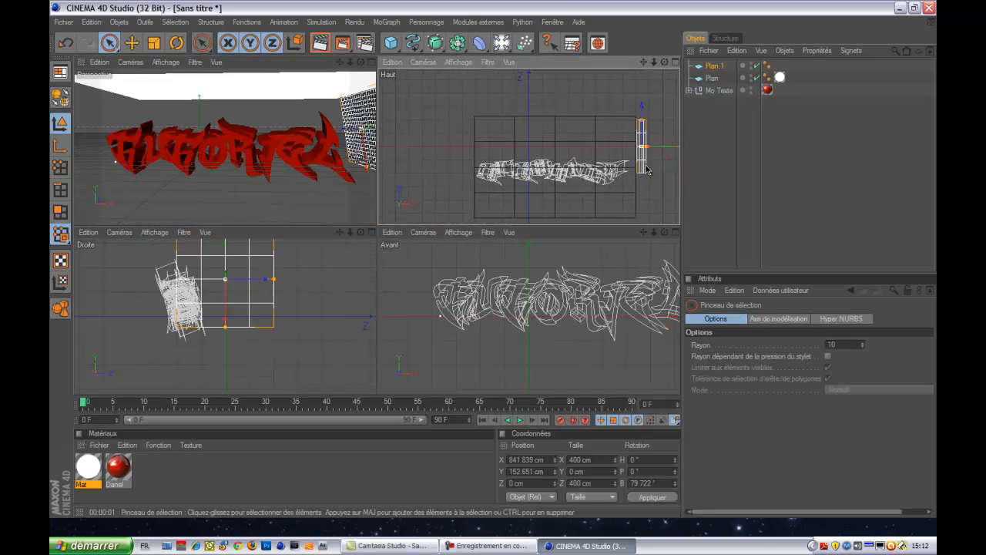
pyautogui.moveTo(642, 118); pyautogui.dragTo(642, 108)
pyautogui.moveTo(647, 147); pyautogui.dragTo(679, 148)
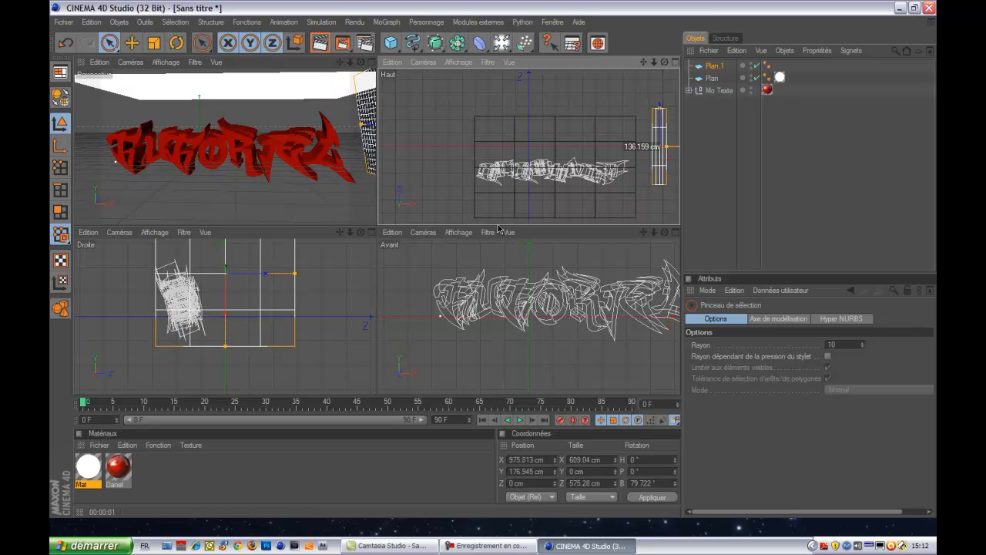
# Apply the white luminous Mat material to the side plane Plan.1 and render the view to check it
pyautogui.click(371, 62)
pyautogui.moveTo(88, 466); pyautogui.dragTo(710, 83)
pyautogui.moveTo(792, 77); pyautogui.dragTo(776, 66)
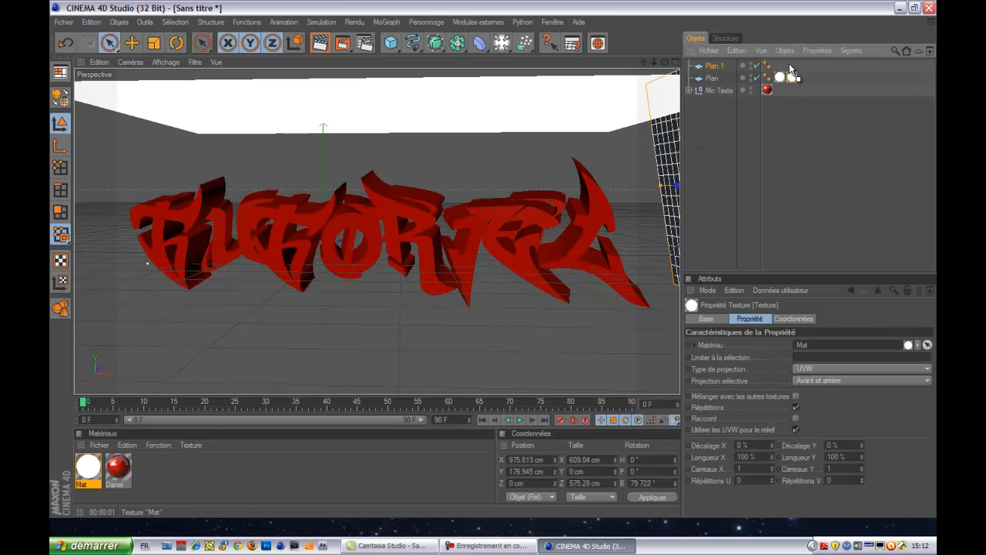
pyautogui.click(323, 46)
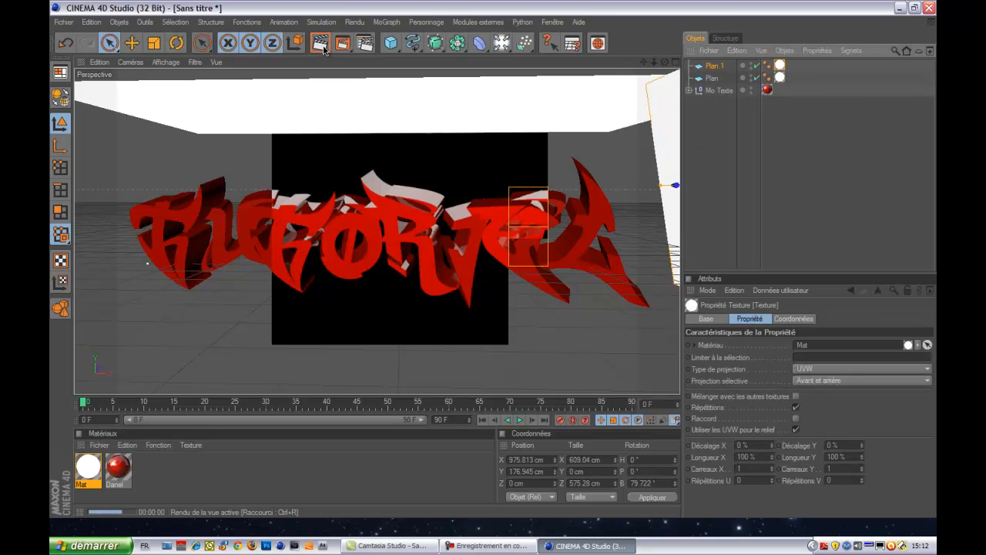
pyautogui.click(674, 131)
# Duplicate the side plane, move the copy beside the first letter at about X -634 cm, Y 97 cm, and render the view
pyautogui.keyDown('ctrl'); pyautogui.moveTo(707, 68); pyautogui.dragTo(709, 73); pyautogui.keyUp('ctrl')
pyautogui.moveTo(658, 185); pyautogui.dragTo(469, 266)
pyautogui.moveTo(177, 316)
pyautogui.mouseDown()
pyautogui.moveTo(489, 254)
pyautogui.moveTo(177, 309)
pyautogui.mouseUp()
pyautogui.moveTo(245, 216); pyautogui.dragTo(222, 216)
pyautogui.moveTo(158, 313)
pyautogui.mouseDown()
pyautogui.moveTo(493, 262)
pyautogui.moveTo(155, 296)
pyautogui.mouseUp()
pyautogui.scroll(2, 314, 262)
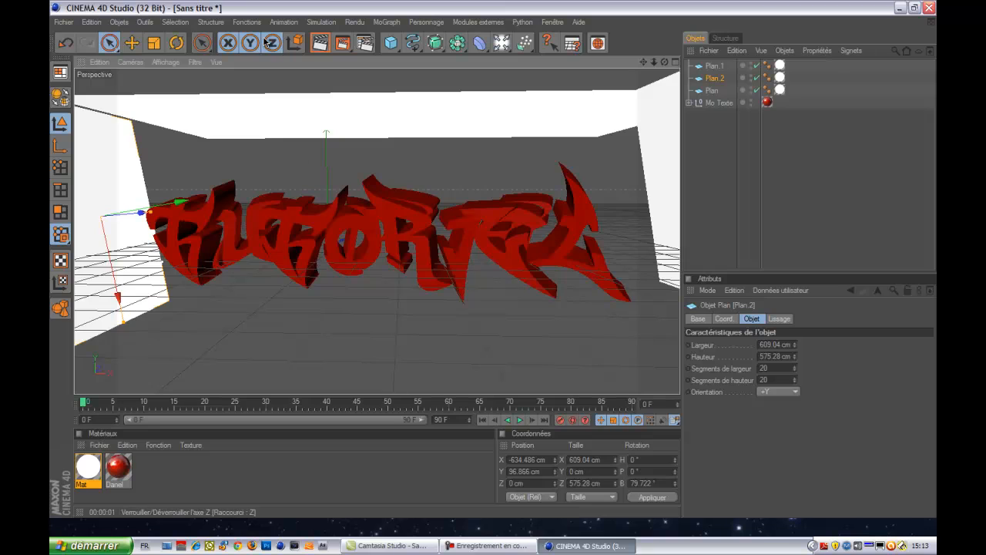
pyautogui.click(318, 42)
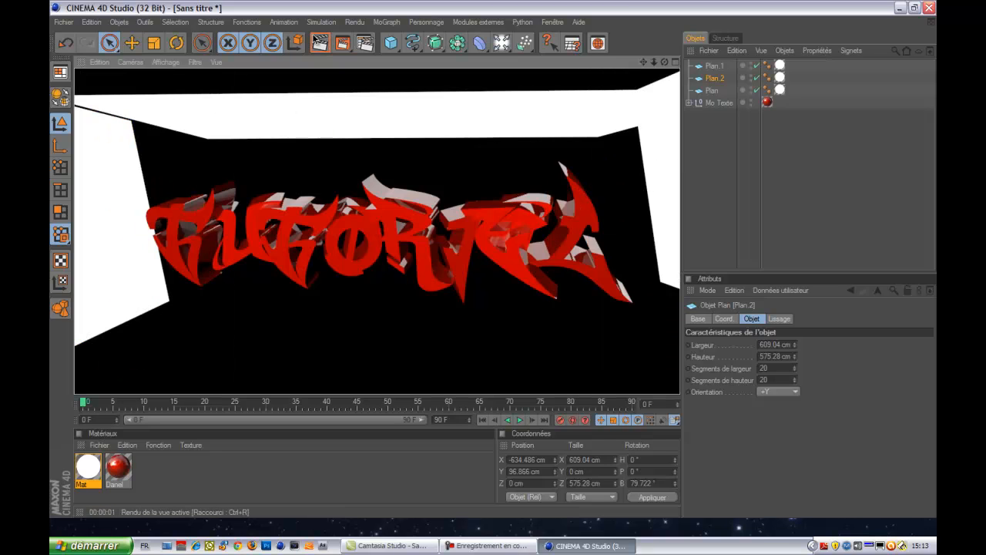
pyautogui.click(357, 164)
# Set the render output to the 1920 x 1200 screen preset in the render settings
pyautogui.click(363, 44)
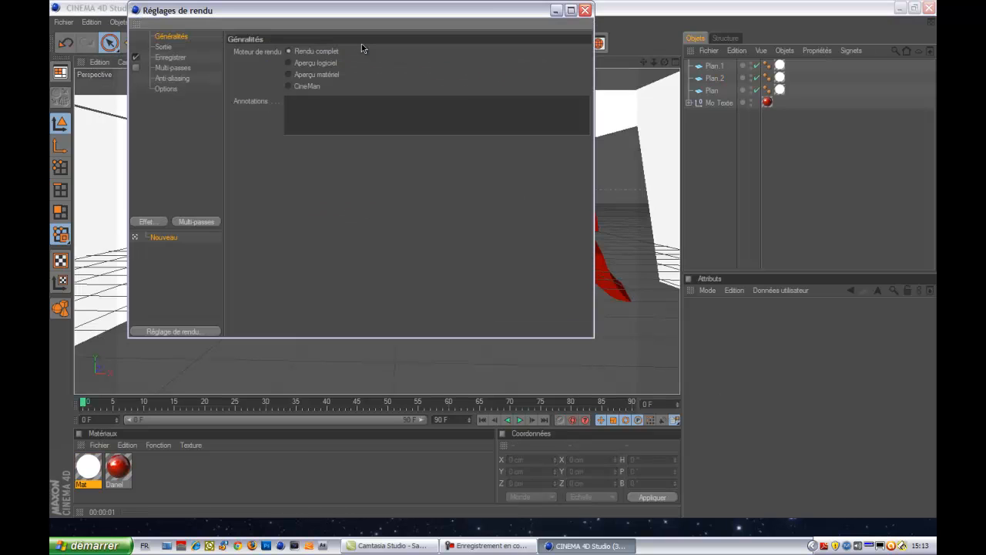
pyautogui.click(584, 10)
pyautogui.click(362, 42)
pyautogui.click(165, 47)
pyautogui.click(239, 51)
pyautogui.moveTo(243, 63)
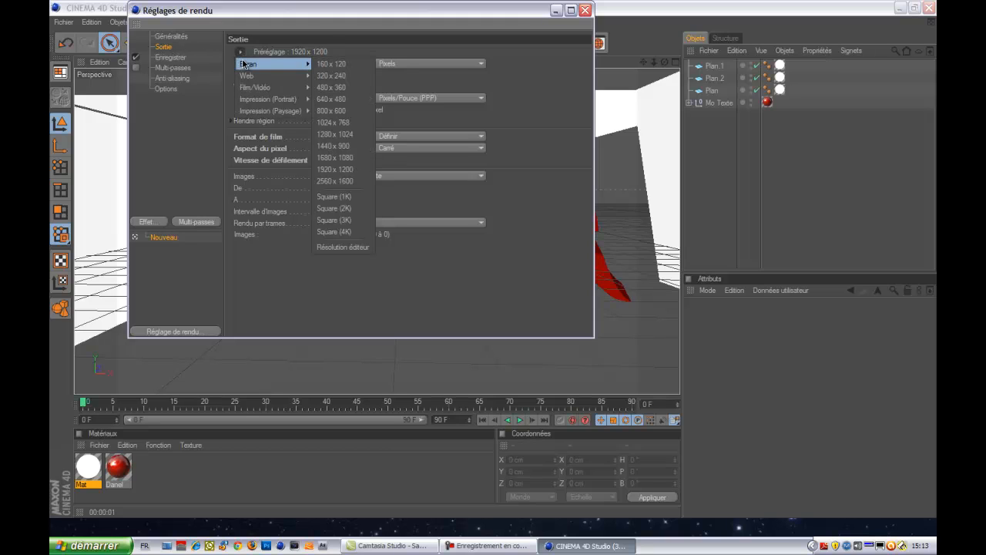
pyautogui.click(330, 168)
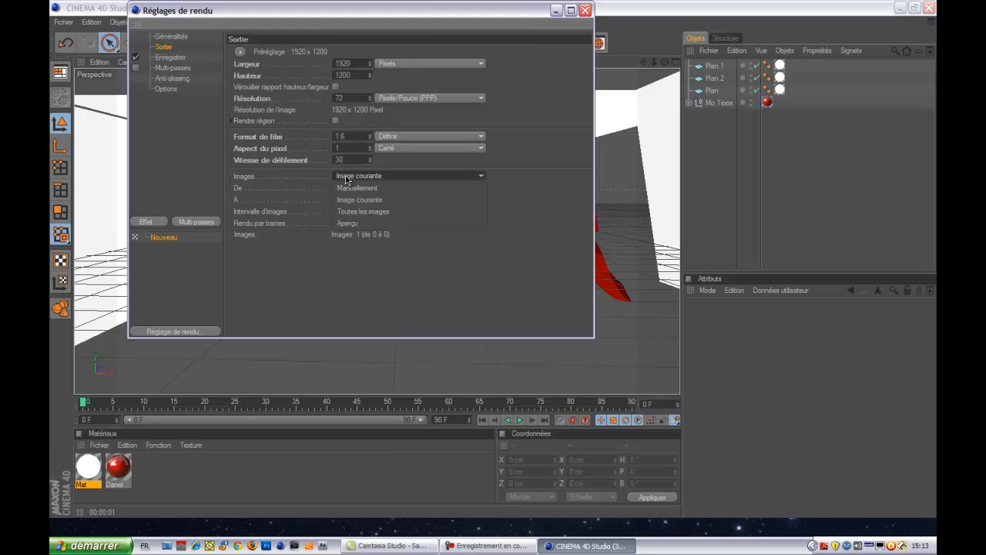
# Set the render's save path to a file named tuto.png on the desktop (Bureau)
pyautogui.click(171, 58)
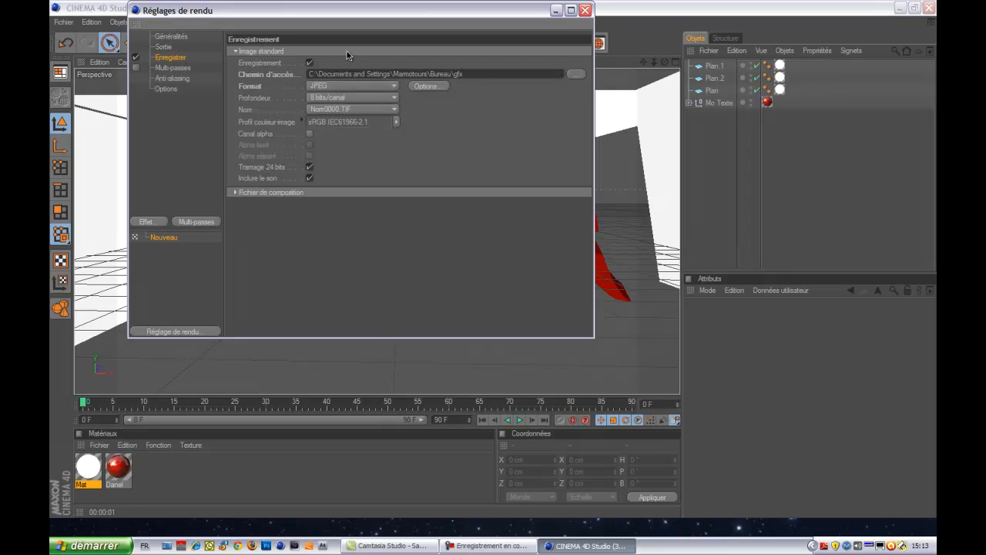
pyautogui.click(575, 74)
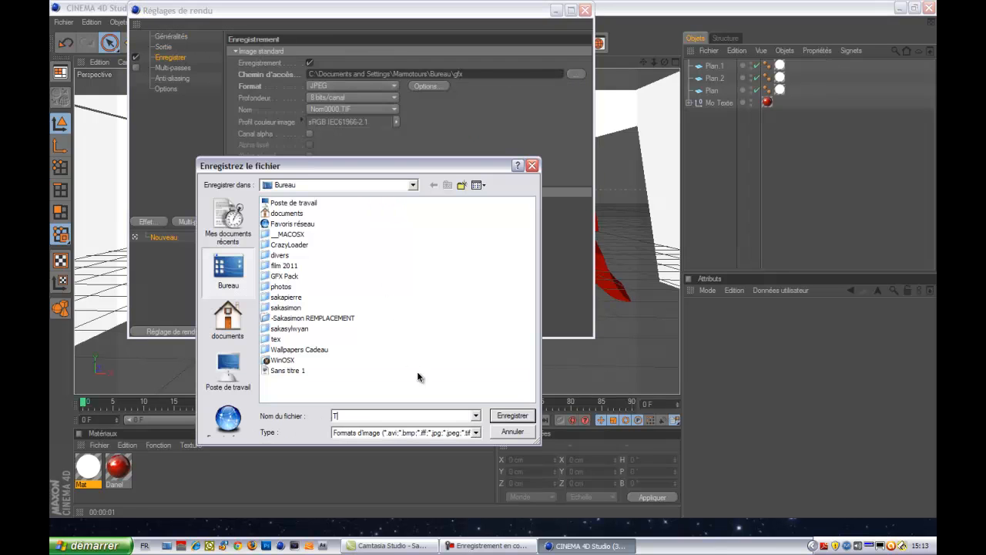
pyautogui.write('TUT')
pyautogui.click(454, 423)
pyautogui.click(512, 417)
pyautogui.click(480, 300)
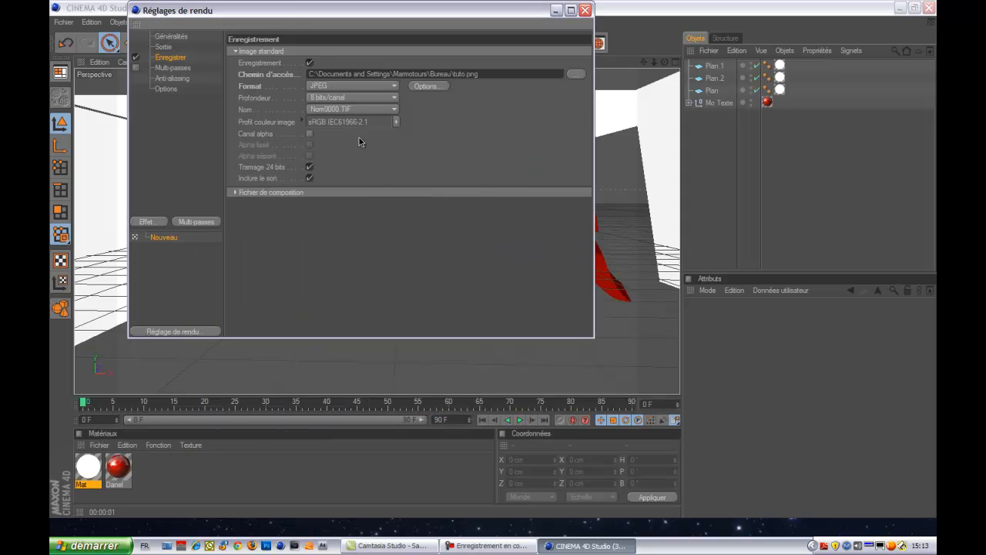
# Set the render's save format to PNG and enable the alpha channel
pyautogui.click(340, 84)
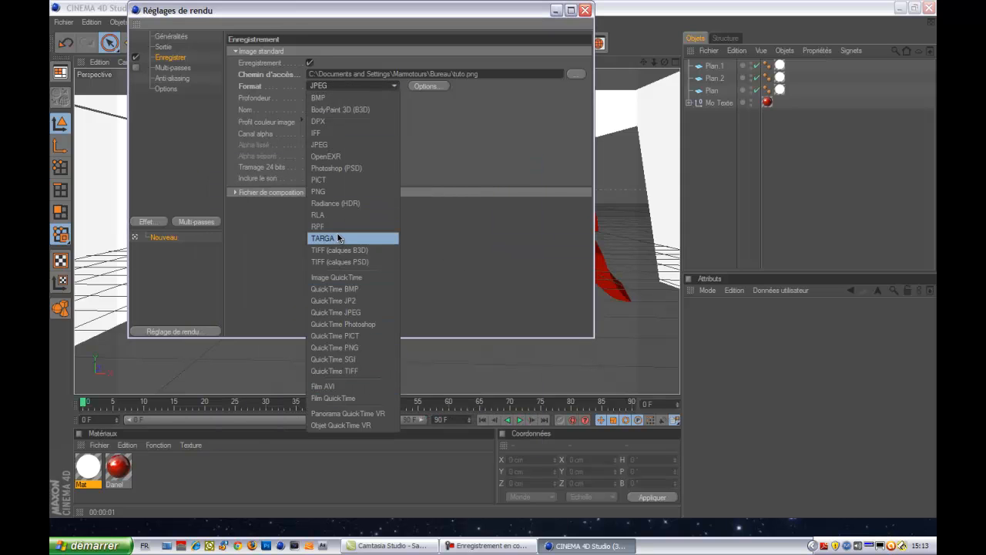
pyautogui.click(343, 191)
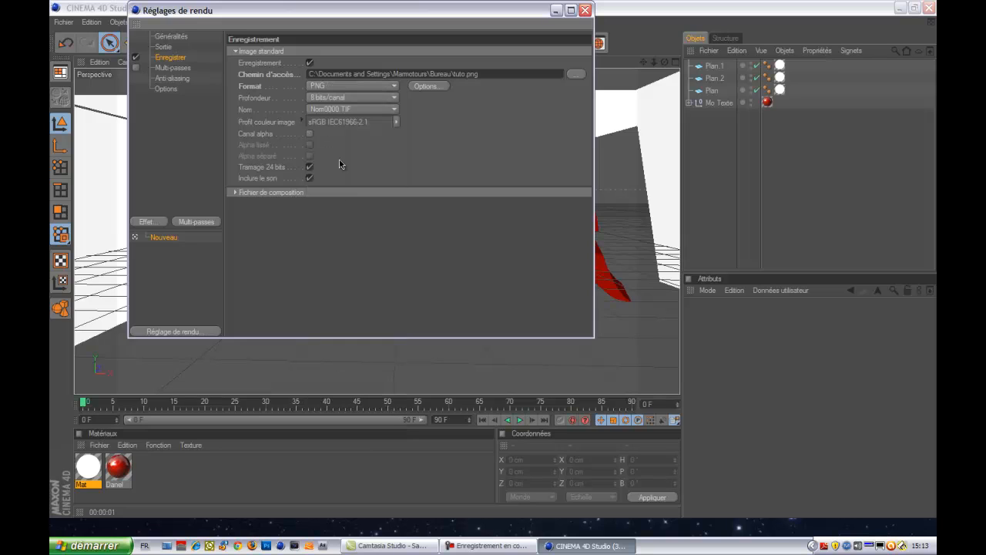
pyautogui.click(309, 135)
# Set the render's anti-aliasing to Au mieux with a minimum level of 2x2
pyautogui.click(183, 80)
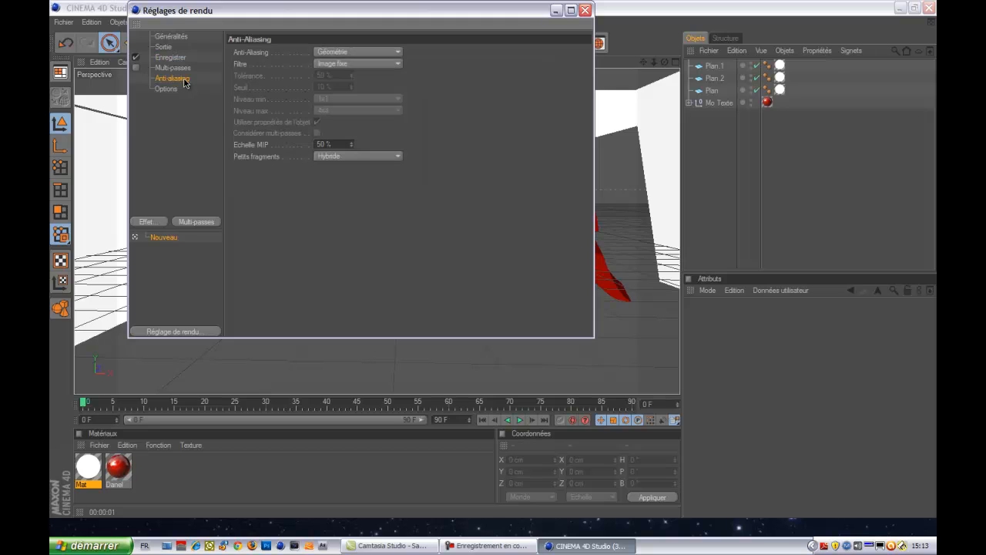
pyautogui.click(339, 52)
pyautogui.click(336, 88)
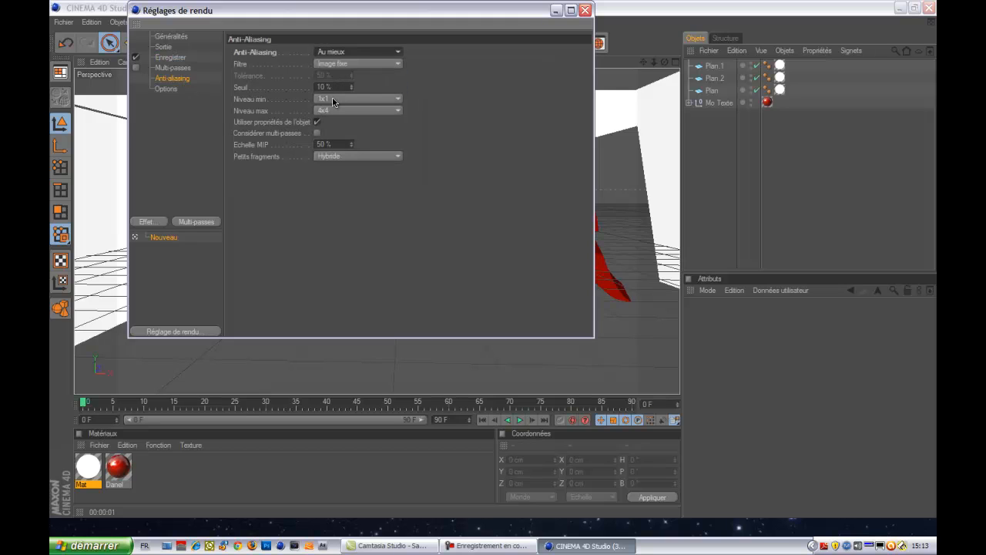
pyautogui.click(333, 101)
pyautogui.click(335, 112)
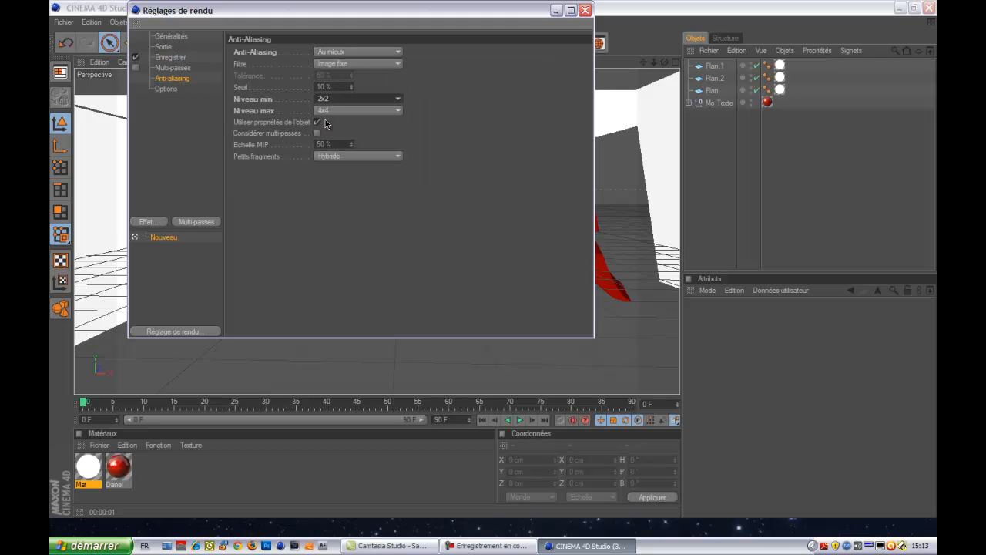
# Add the global illumination effect (Illumination globale) to the render settings and close them
pyautogui.click(163, 220)
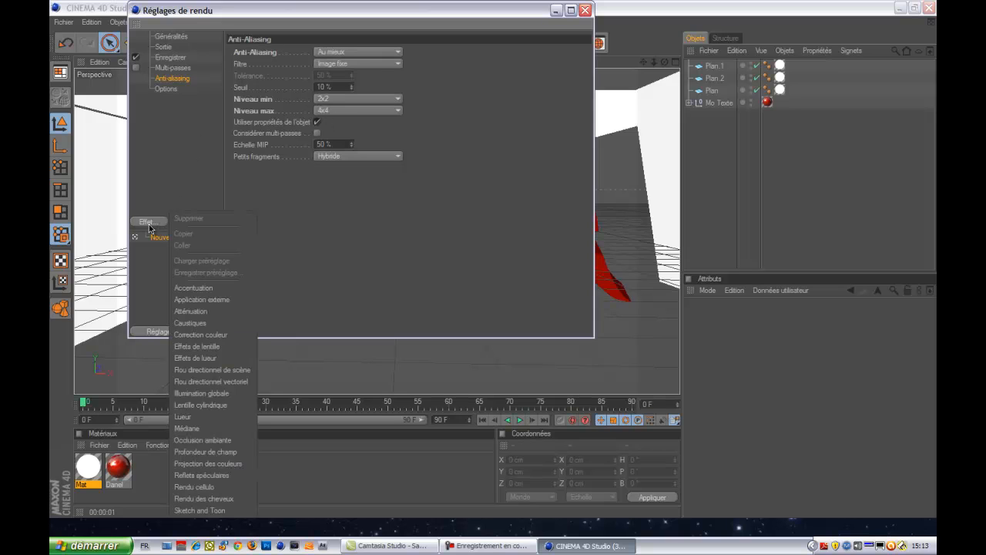
pyautogui.click(211, 398)
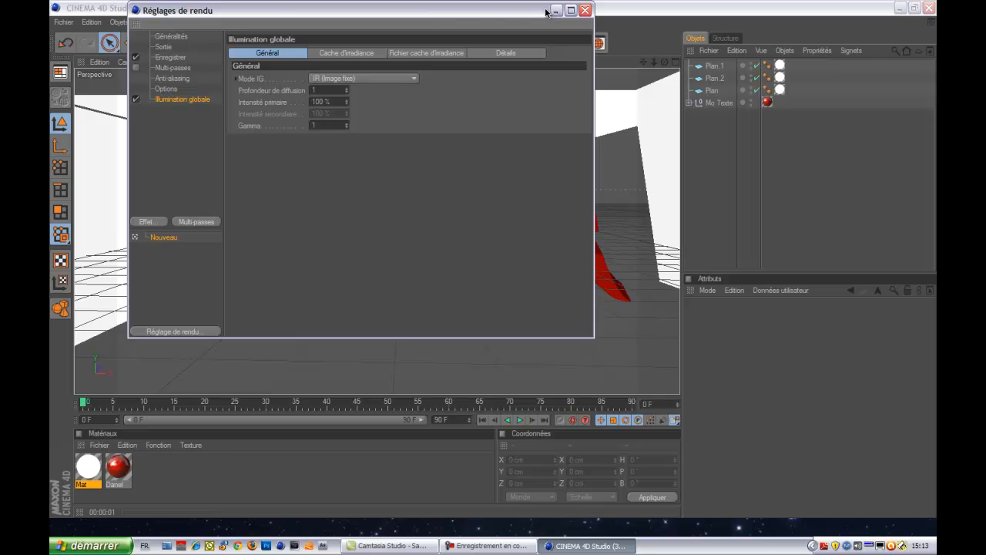
pyautogui.click(585, 10)
# Move the luminous plane beside the first letter farther out to about X -708 cm, Y 123 cm
pyautogui.click(134, 202)
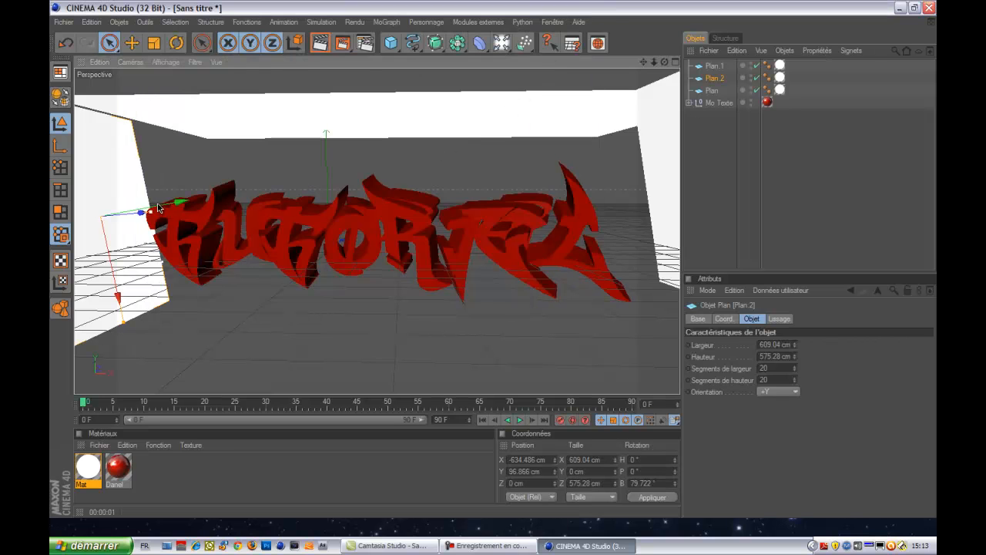
pyautogui.moveTo(97, 265); pyautogui.dragTo(242, 210)
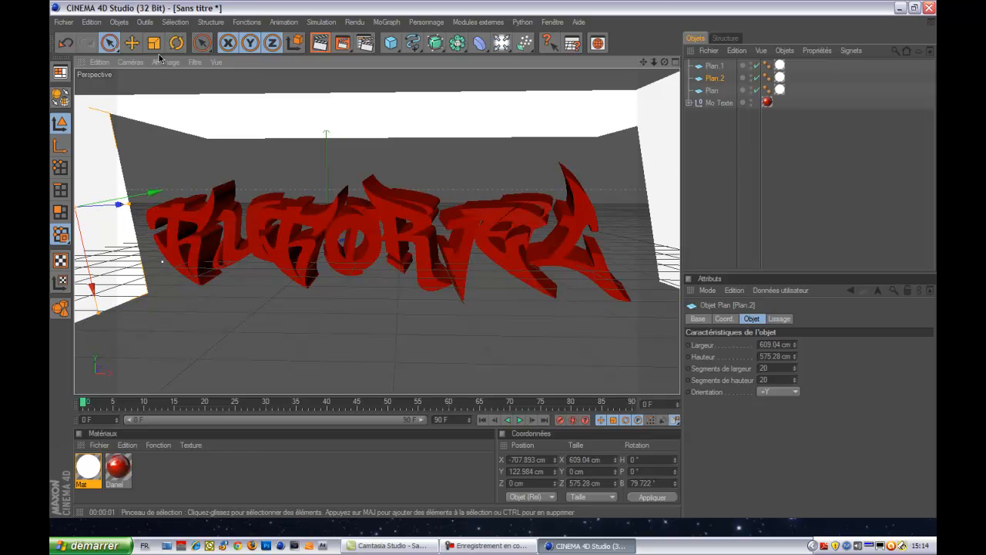
# Review the save and output sections of the render settings
pyautogui.click(365, 42)
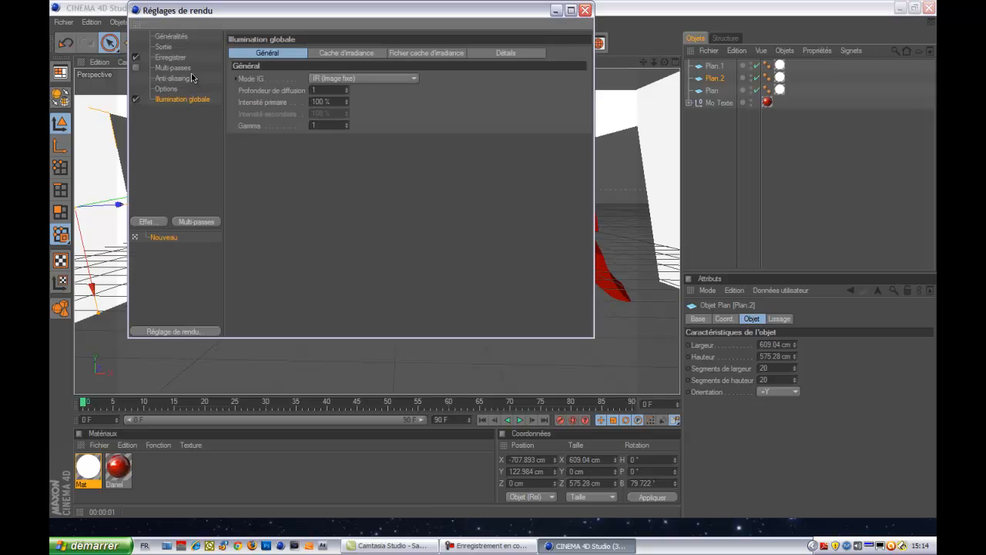
pyautogui.click(171, 58)
pyautogui.click(162, 47)
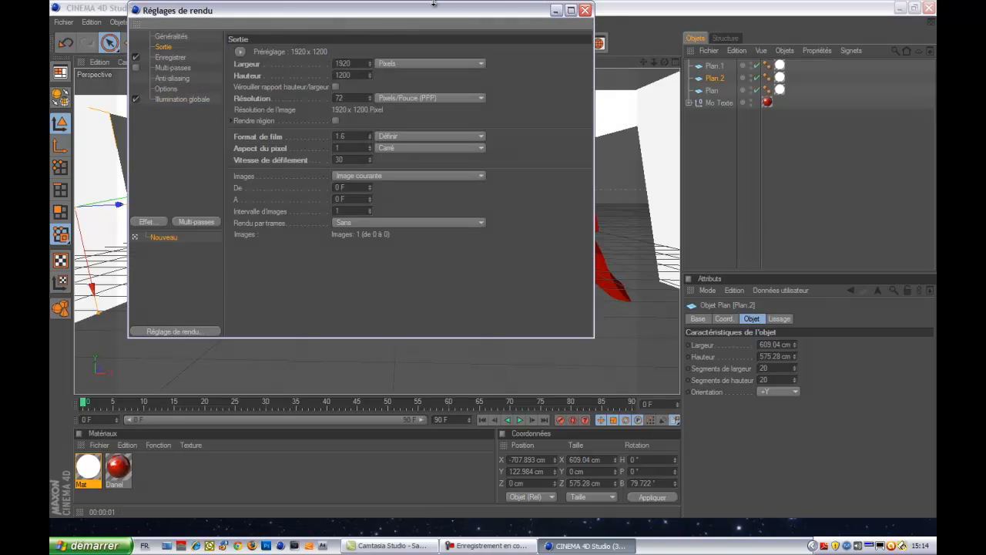
pyautogui.click(585, 10)
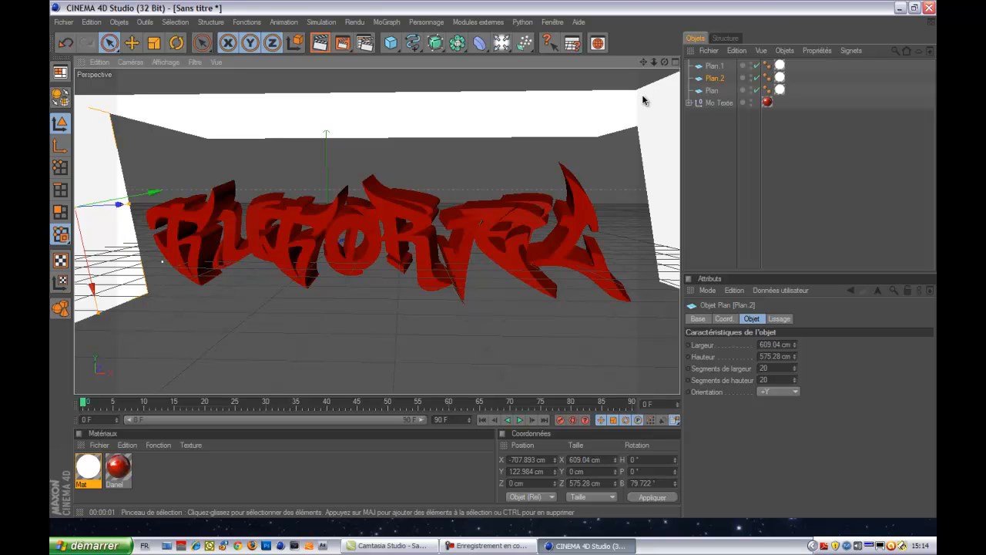
# Render the scene in the Visualiseur, overwriting tuto.png, and maximize the viewer
pyautogui.click(366, 44)
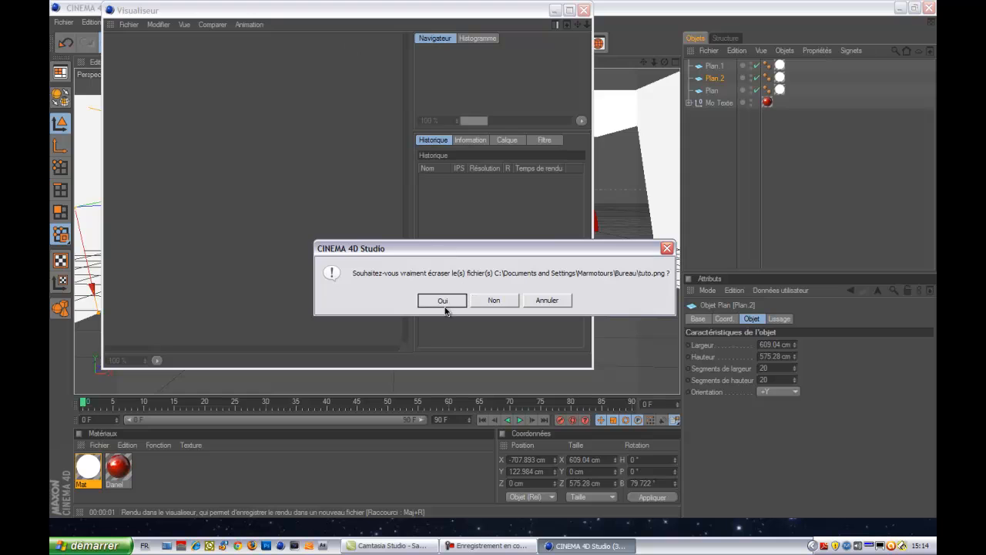
pyautogui.click(443, 304)
pyautogui.click(570, 10)
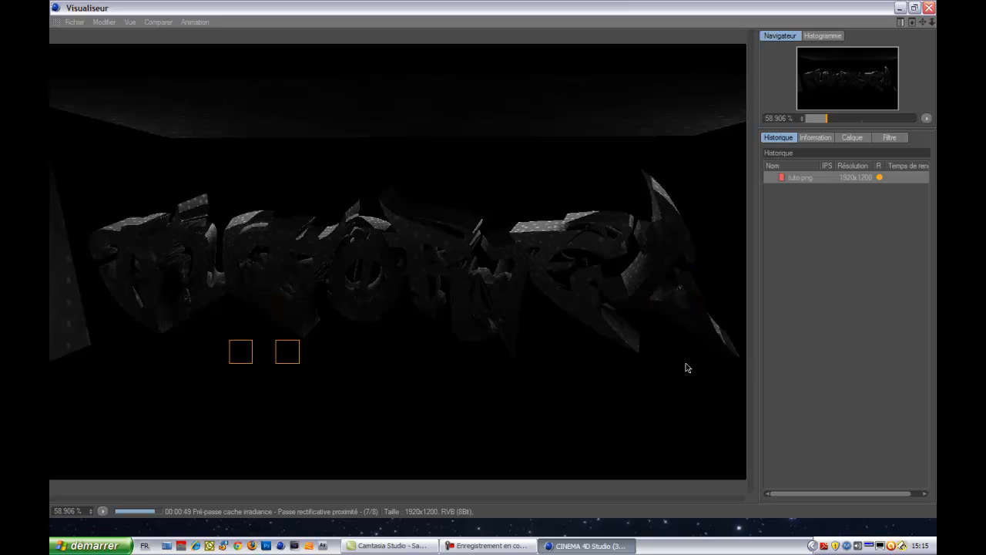
pyautogui.click(493, 545)
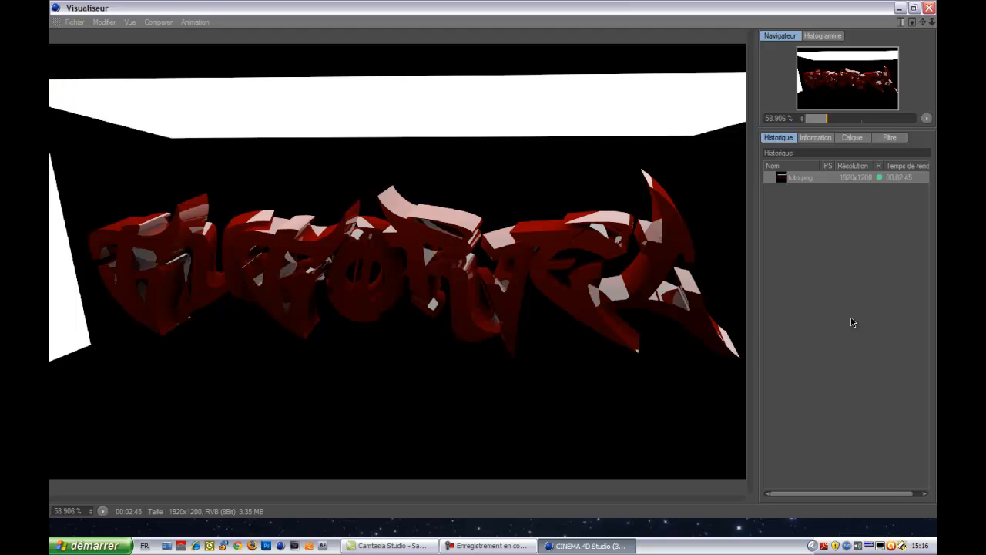
# Close the render viewer and exit Cinema 4D to return to the desktop
pyautogui.click(928, 7)
pyautogui.click(928, 6)
pyautogui.click(501, 300)
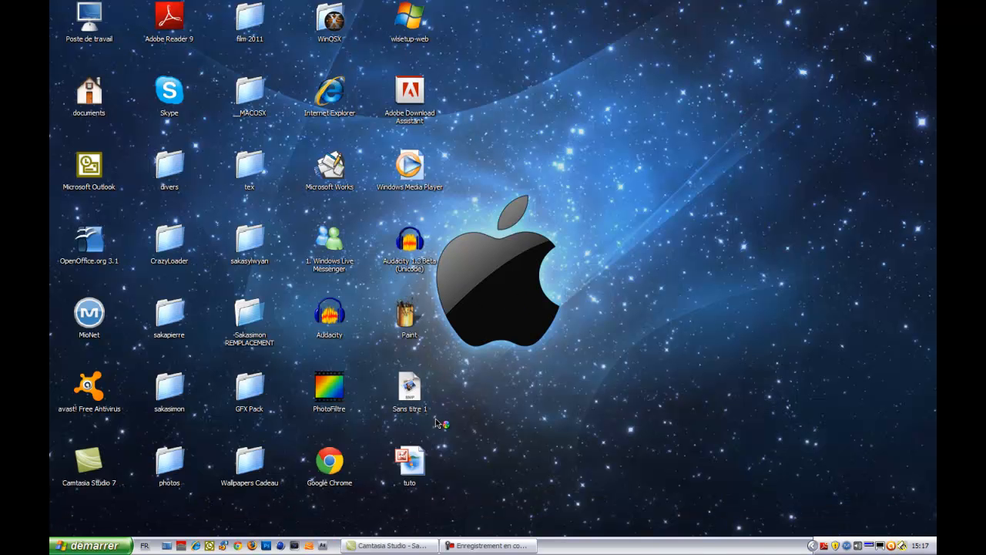
# Open the rendered tuto image from the desktop, inspect the lettering up close, and close the preview
pyautogui.click(403, 463)
pyautogui.doubleClick(409, 462)
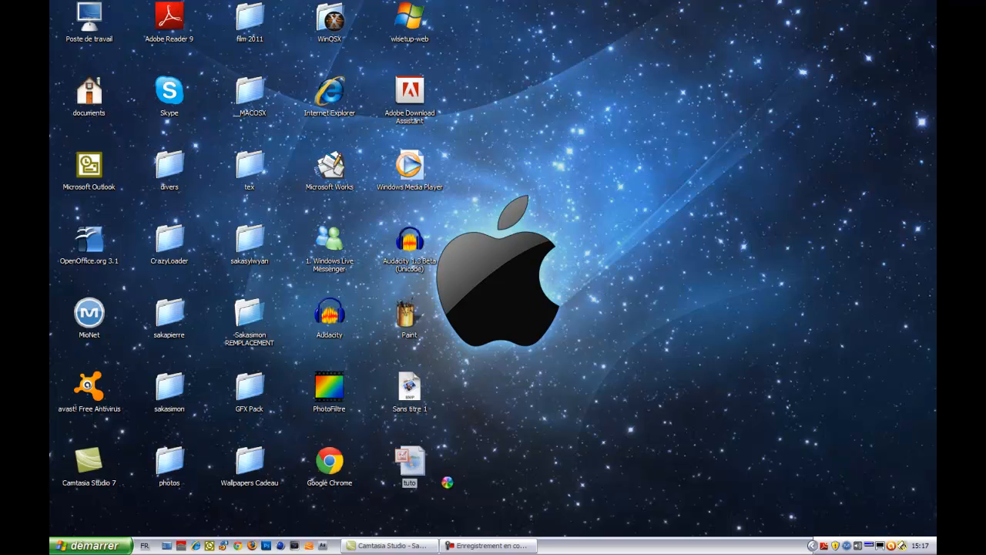
pyautogui.scroll(4, 364, 254)
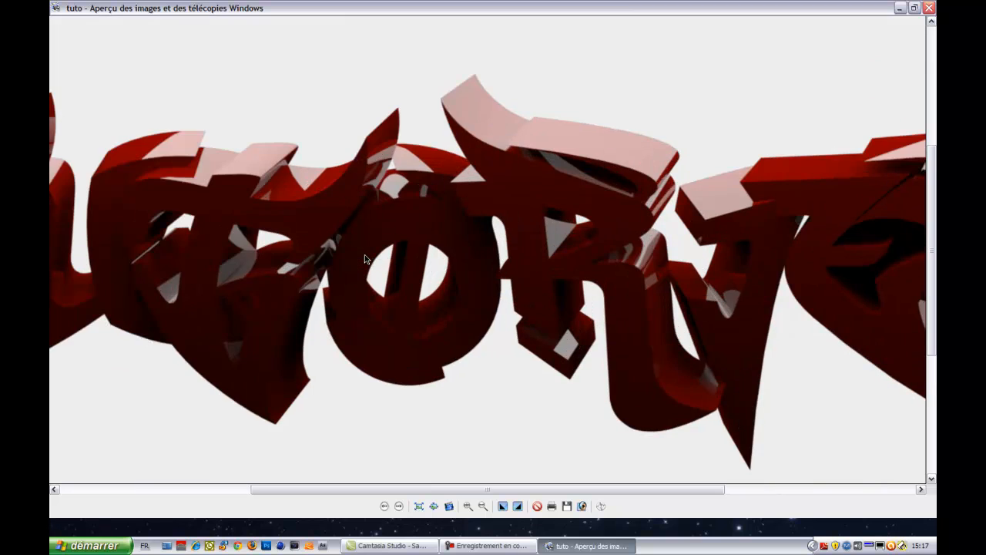
pyautogui.scroll(-3, 365, 254)
pyautogui.click(928, 8)
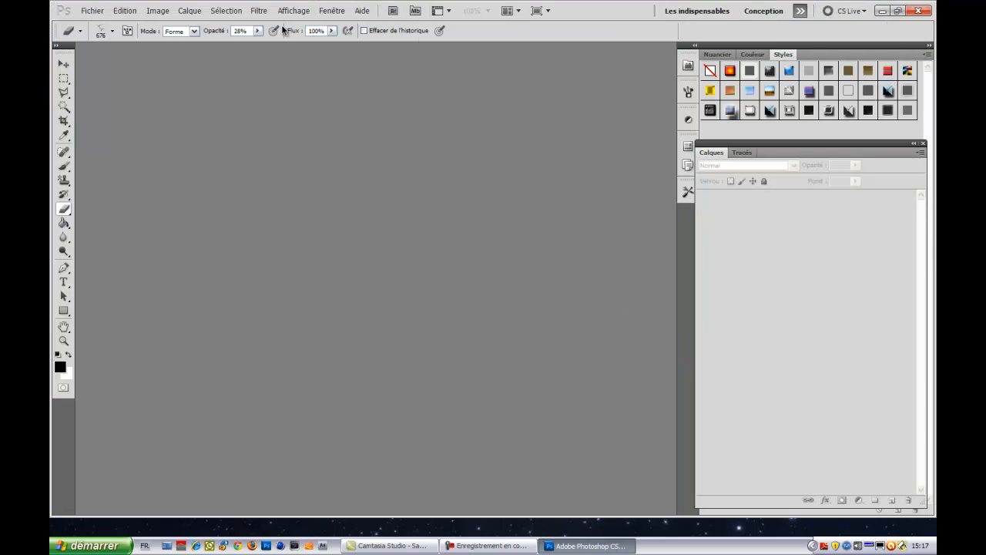
# In Photoshop, create a 1280 x 720 pixel RGB document at 72 pixels/inch with a white background
pyautogui.click(93, 11)
pyautogui.click(100, 22)
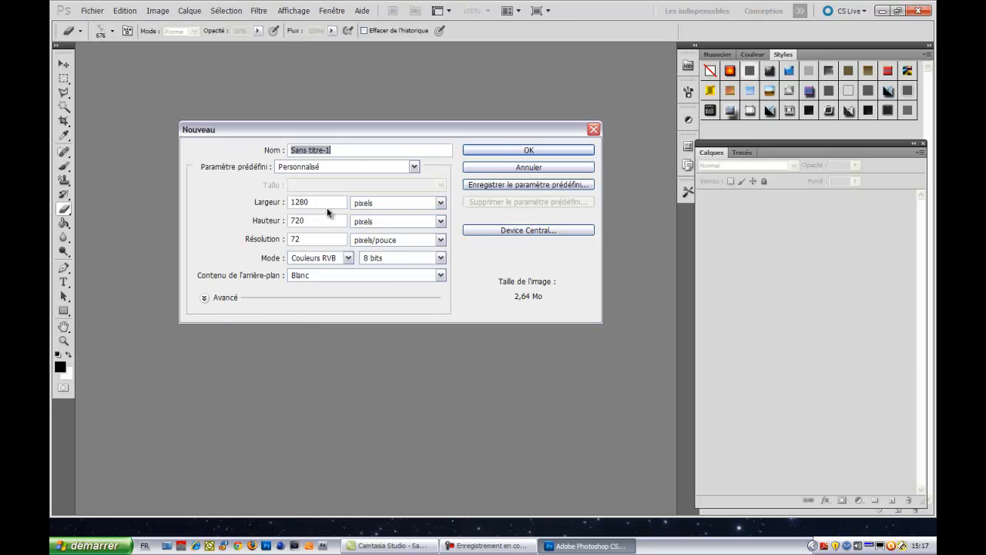
pyautogui.click(546, 149)
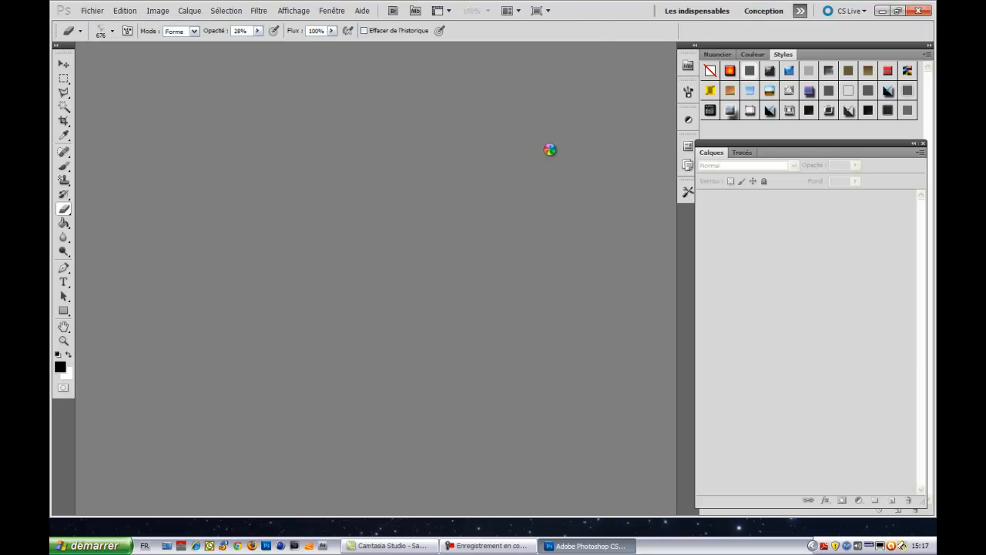
# Draw a thin black bar across the full width of the canvas's top edge with the Pen tool
pyautogui.click(64, 267)
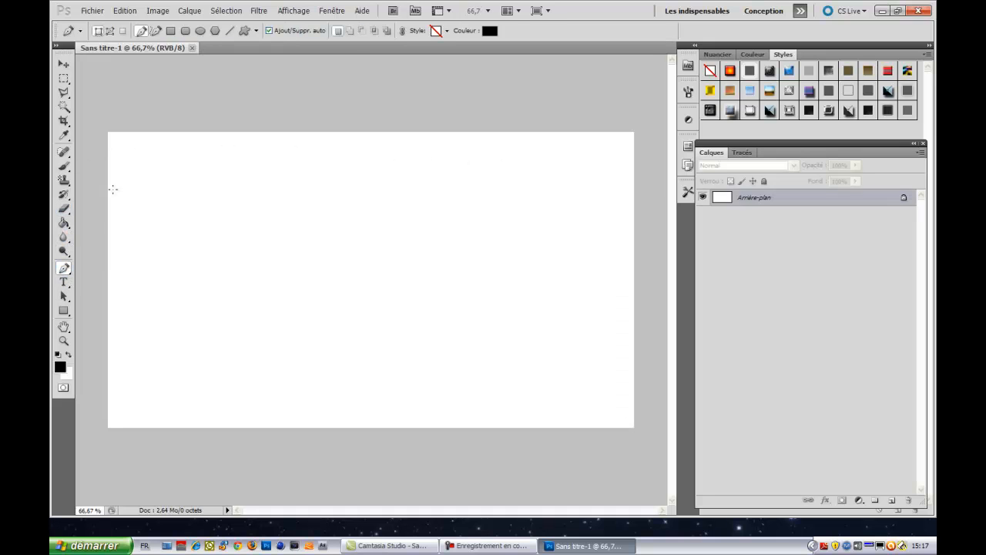
pyautogui.click(103, 146)
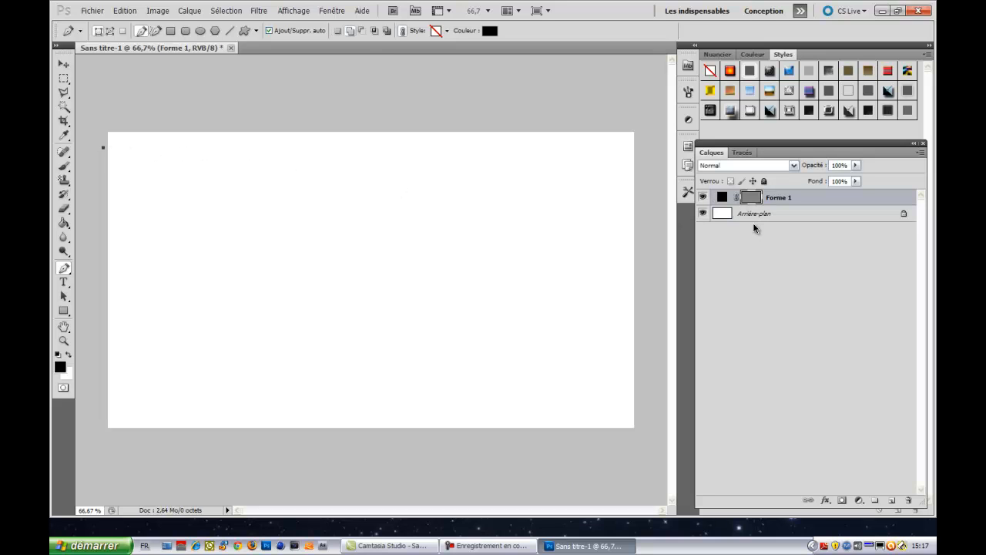
pyautogui.click(653, 147)
pyautogui.click(653, 126)
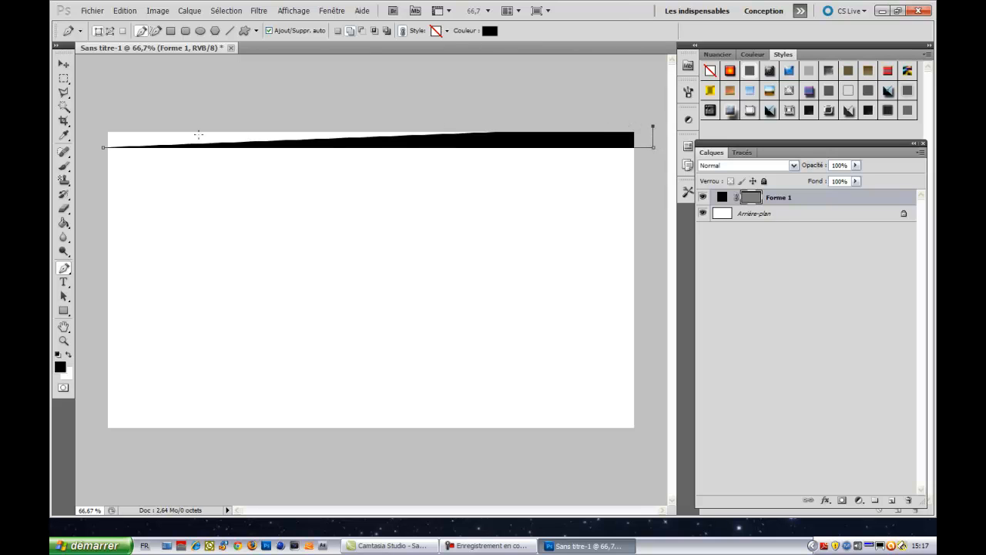
pyautogui.click(100, 126)
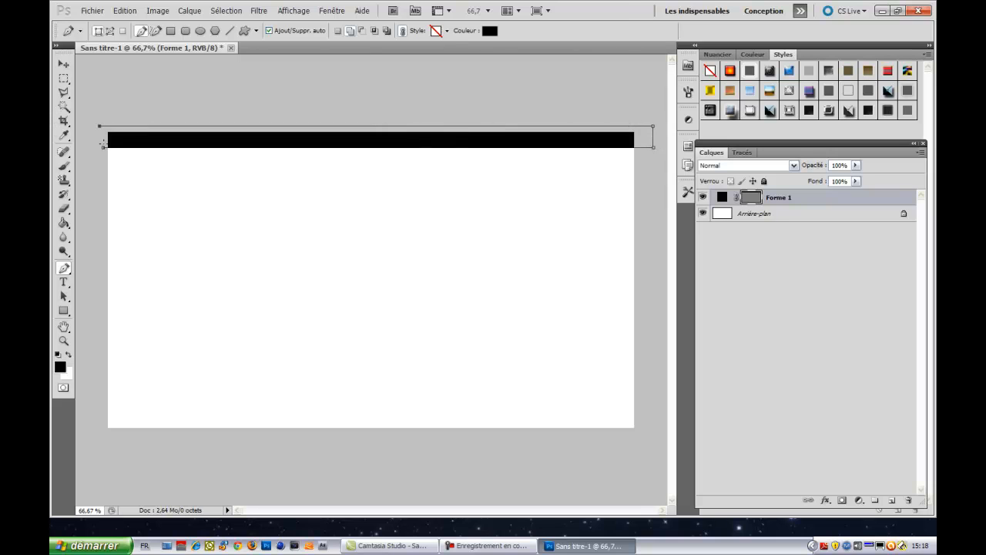
pyautogui.click(105, 150)
# Duplicate the black bar's layer and move the copy down to the lower part of the canvas
pyautogui.rightClick(831, 199)
pyautogui.click(797, 239)
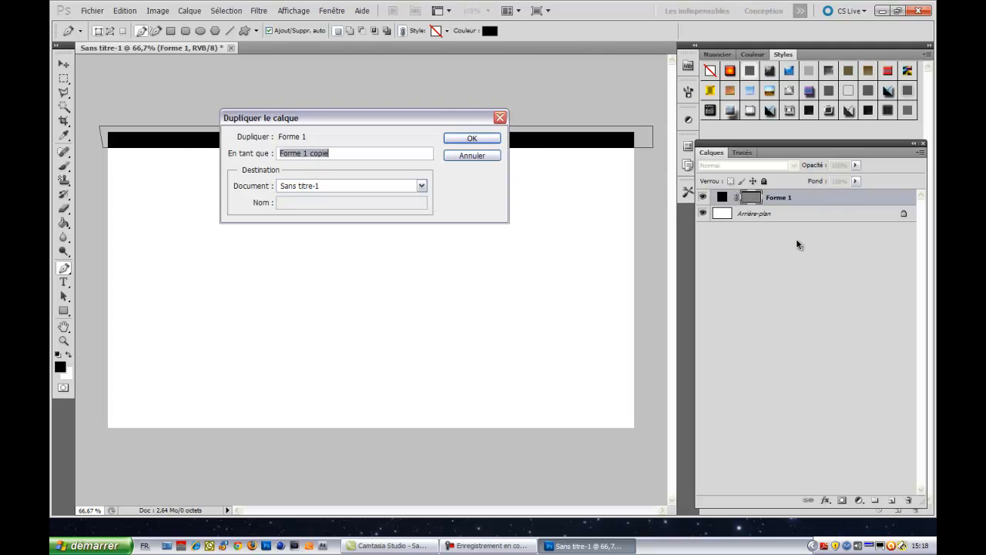
pyautogui.click(491, 138)
pyautogui.click(63, 63)
pyautogui.moveTo(246, 142); pyautogui.dragTo(231, 380)
pyautogui.rightClick(231, 379)
pyautogui.click(220, 371)
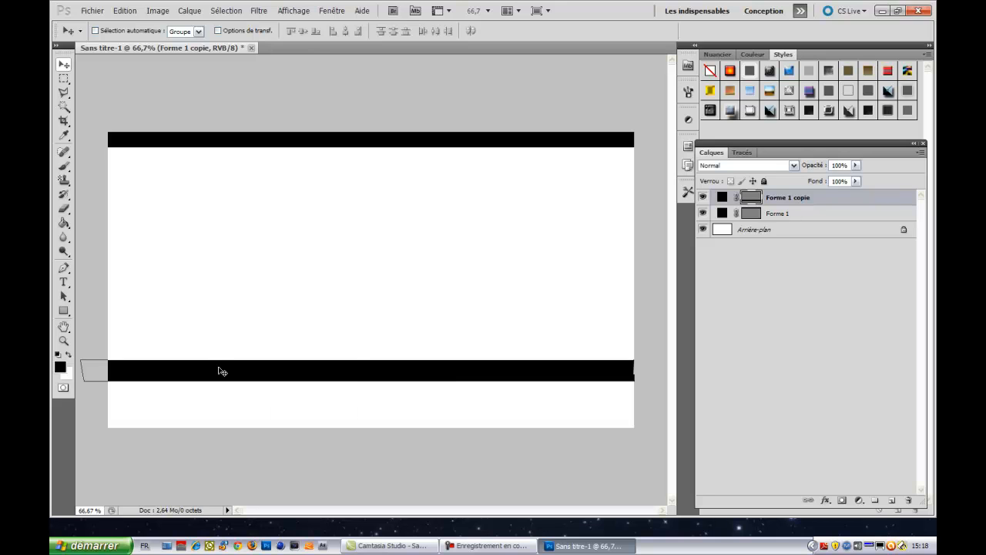
# Rotate the copied bar 180° with Free Transform and move it onto the canvas's bottom edge at Y 720 px
pyautogui.hotkey('ctrl', 't')
pyautogui.rightClick(220, 371)
pyautogui.click(257, 470)
pyautogui.moveTo(248, 379); pyautogui.dragTo(260, 434)
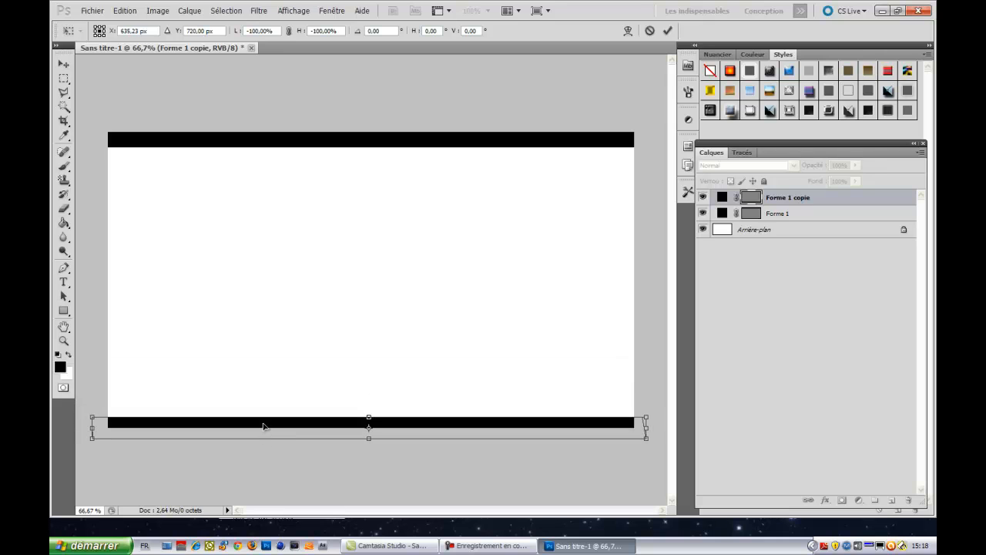
# Raise the copied bar to about Y 694 px so it sits fully inside the bottom edge, and apply the transformation
pyautogui.press('Up')
pyautogui.press('Up')
pyautogui.press('Up')
pyautogui.press('Up')
pyautogui.press('Up')
pyautogui.press('Up')
pyautogui.press('Up')
pyautogui.press('Up')
pyautogui.press('Up')
pyautogui.press('Up')
pyautogui.press('Up')
pyautogui.press('Up')
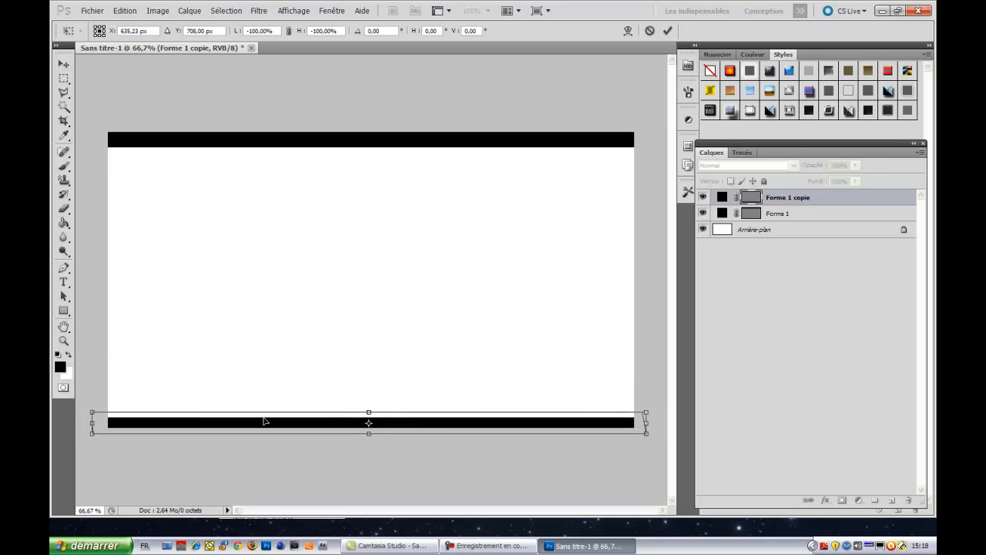
pyautogui.moveTo(264, 421); pyautogui.dragTo(264, 418)
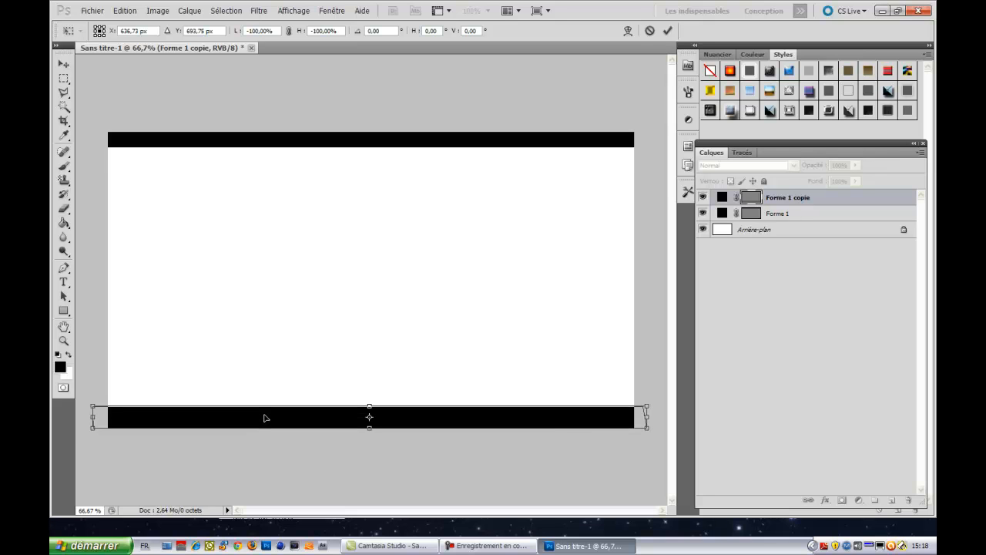
pyautogui.click(64, 64)
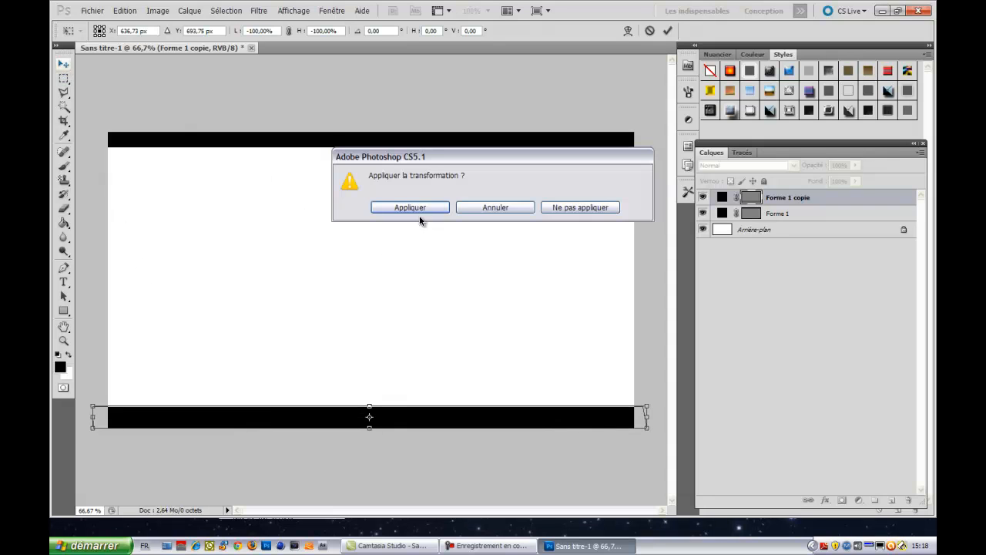
pyautogui.click(412, 208)
# Delete the white background layer and merge the two black bar layers into one
pyautogui.click(740, 231)
pyautogui.press('Delete')
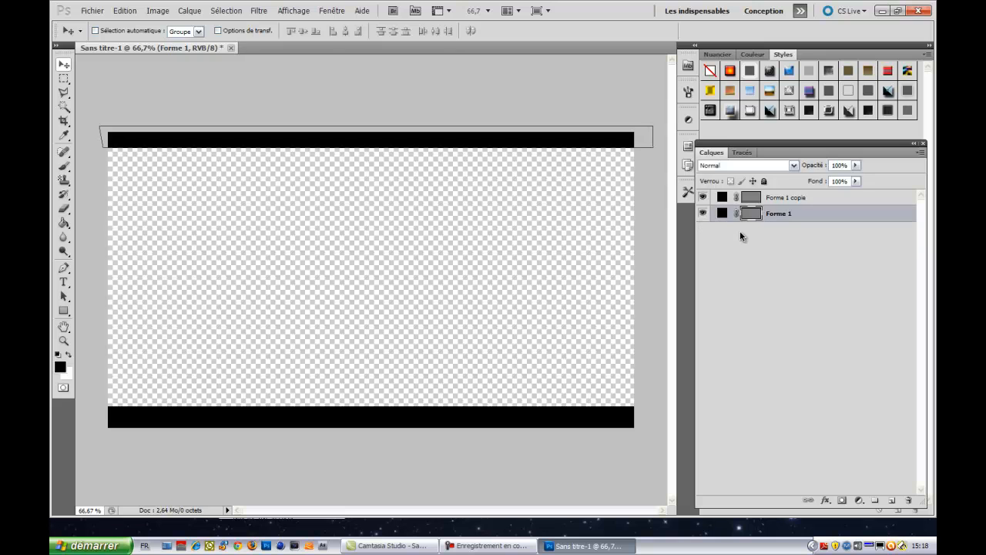
pyautogui.click(776, 202)
pyautogui.click(775, 216)
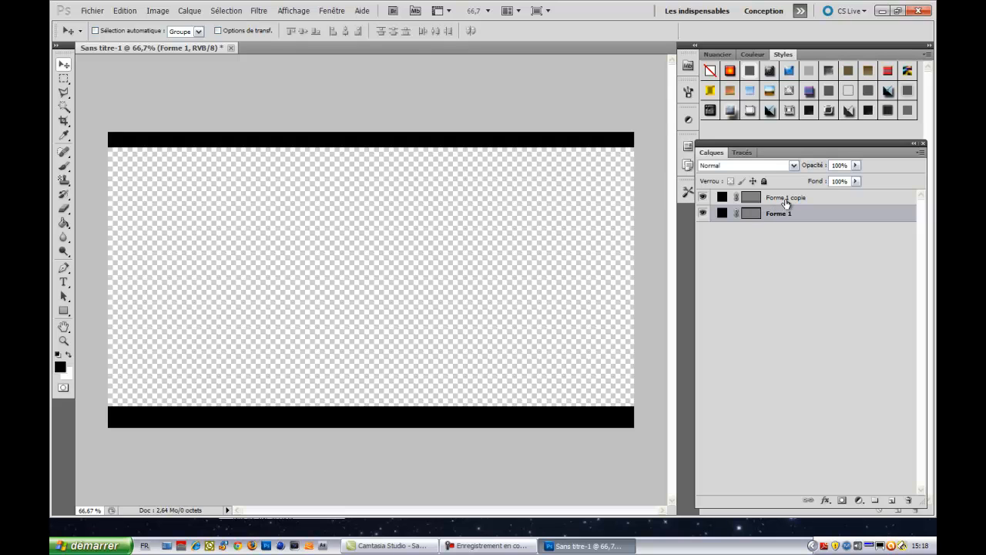
pyautogui.keyDown('shift'); pyautogui.click(791, 199); pyautogui.keyUp('shift')
pyautogui.rightClick(792, 198)
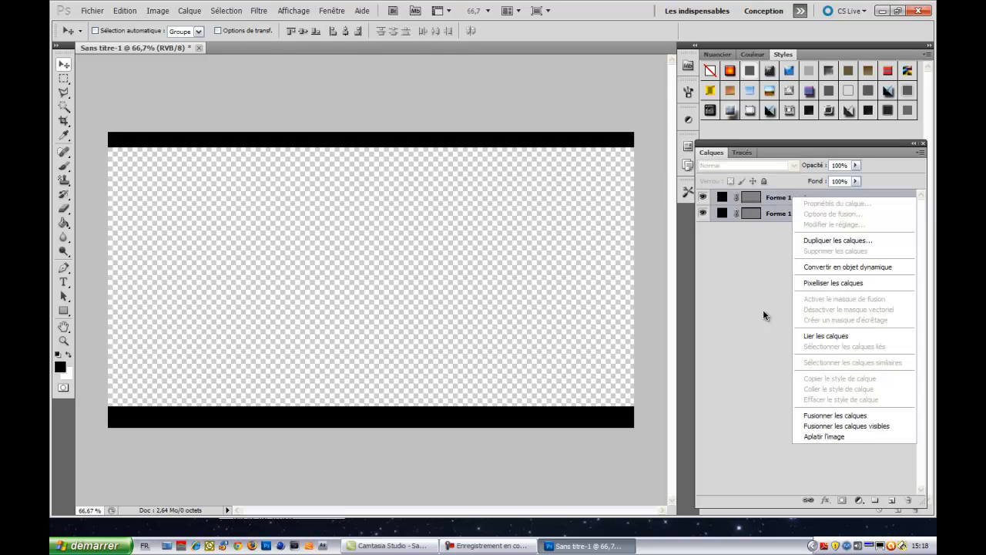
pyautogui.click(839, 415)
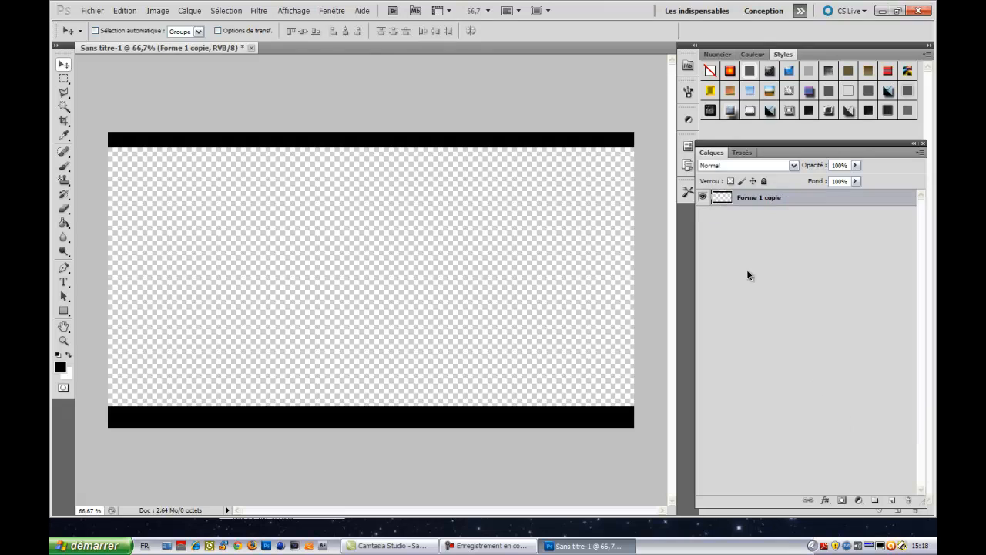
# Bring the tuto image from the desktop into the black-bar document at 60% scale and confirm its placement
pyautogui.click(548, 545)
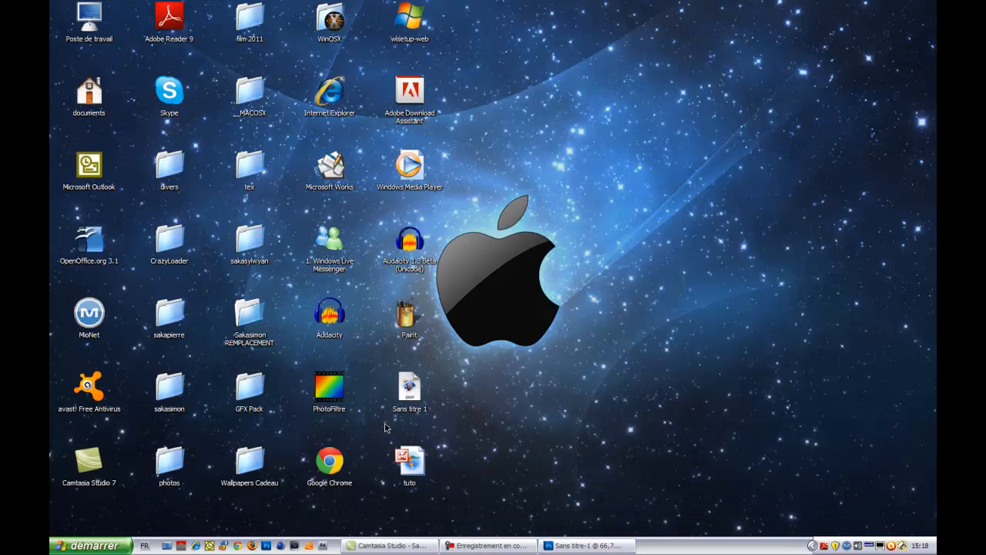
pyautogui.moveTo(420, 463); pyautogui.dragTo(449, 287)
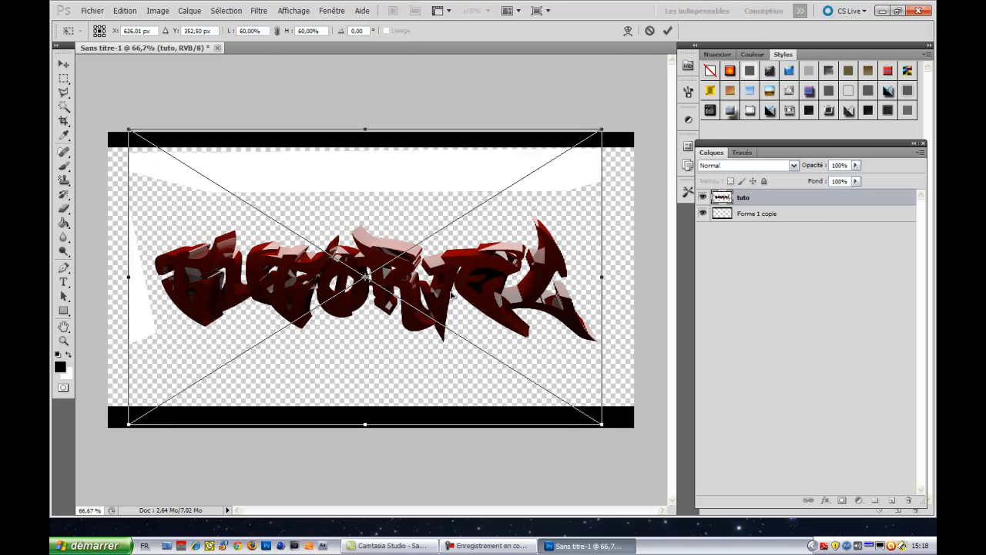
pyautogui.click(64, 63)
pyautogui.click(395, 205)
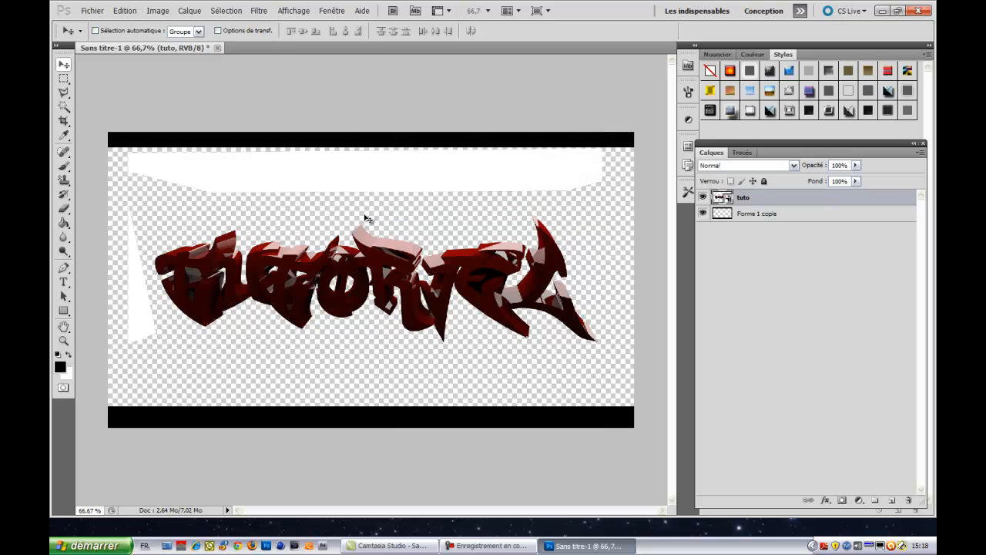
# Rasterize the tuto layer and erase its white areas above and beside the logo with the Magic Eraser at tolerance 32
pyautogui.click(63, 208)
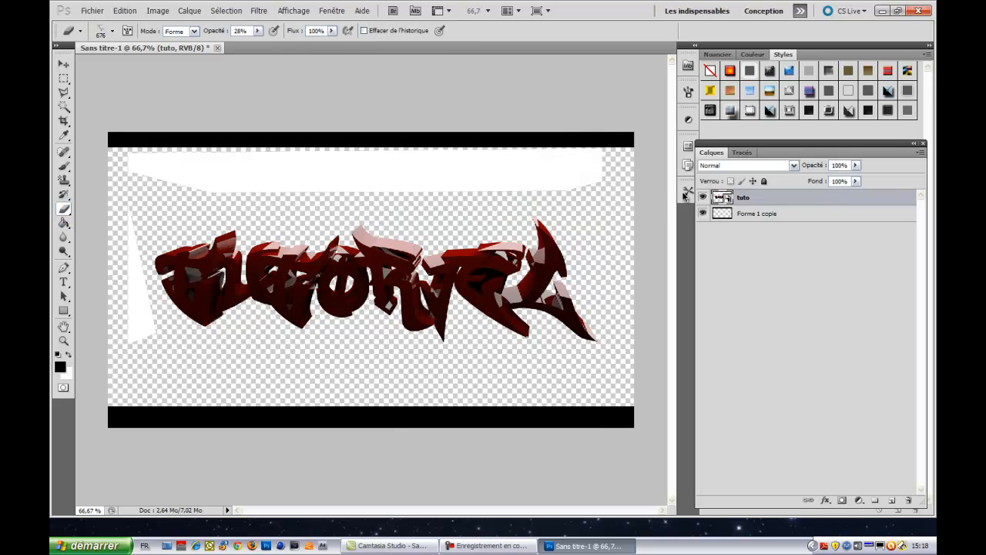
pyautogui.rightClick(804, 204)
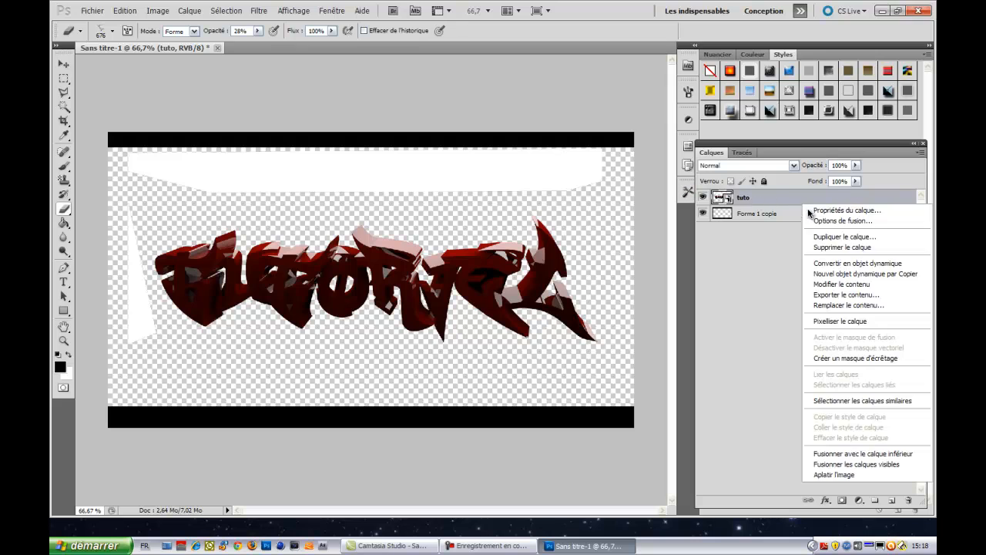
pyautogui.click(836, 320)
pyautogui.rightClick(66, 209)
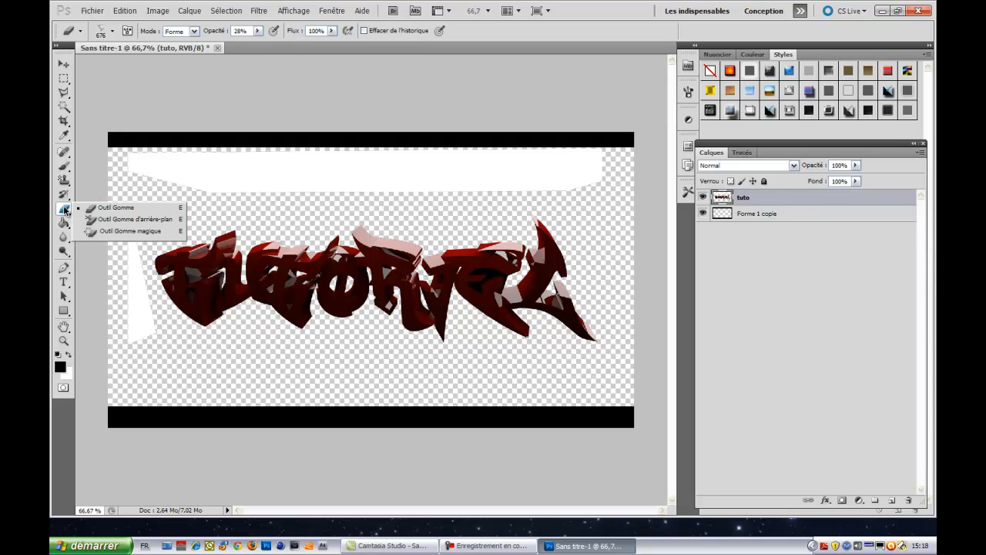
pyautogui.click(101, 232)
pyautogui.click(256, 178)
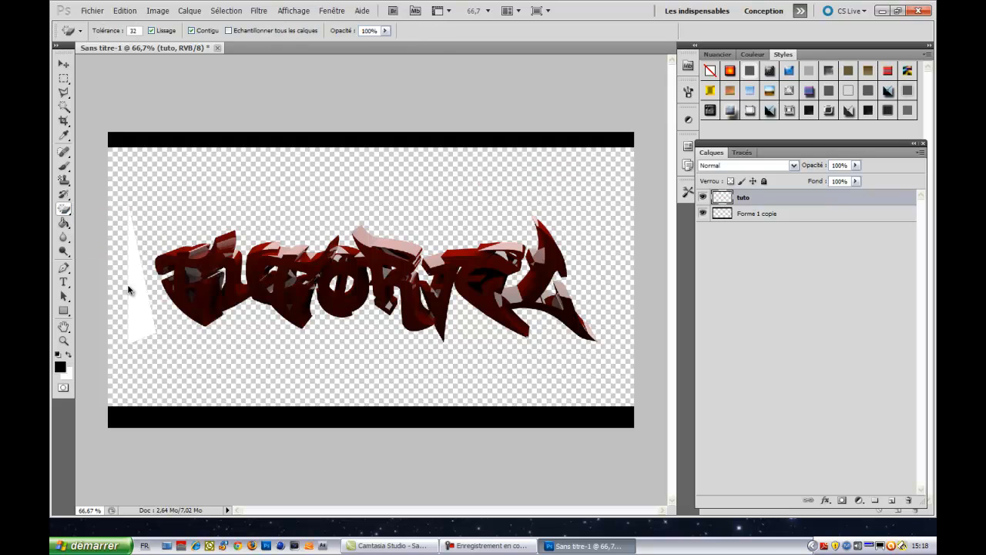
pyautogui.click(135, 292)
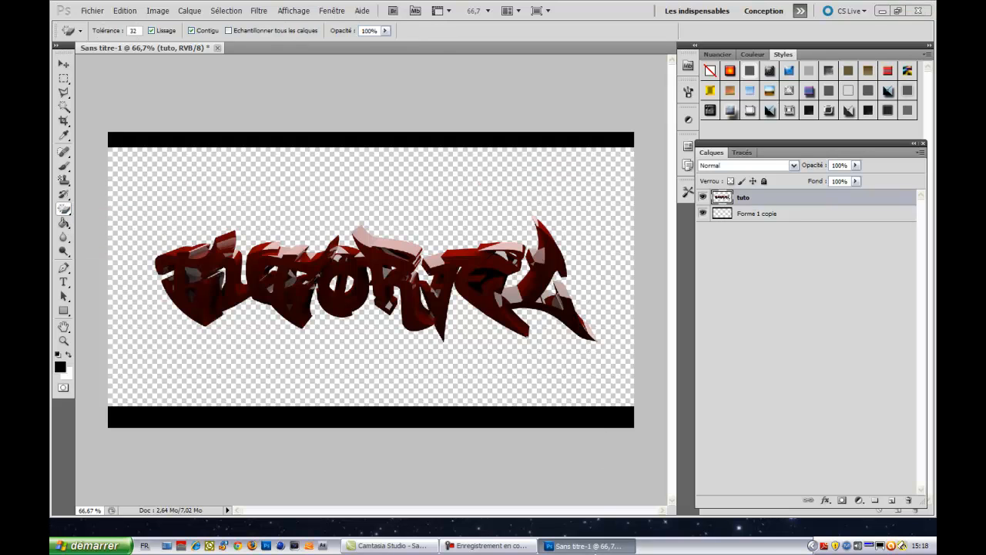
# Switch to the desktop and open the Textures folder inside GFX Pack's PHOTOSHOP folder
pyautogui.click(583, 545)
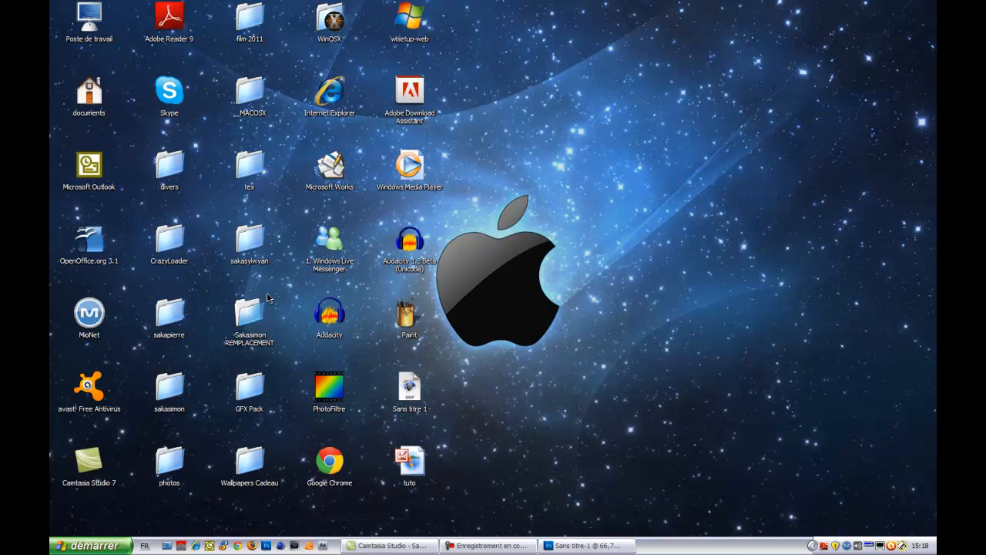
pyautogui.click(252, 400)
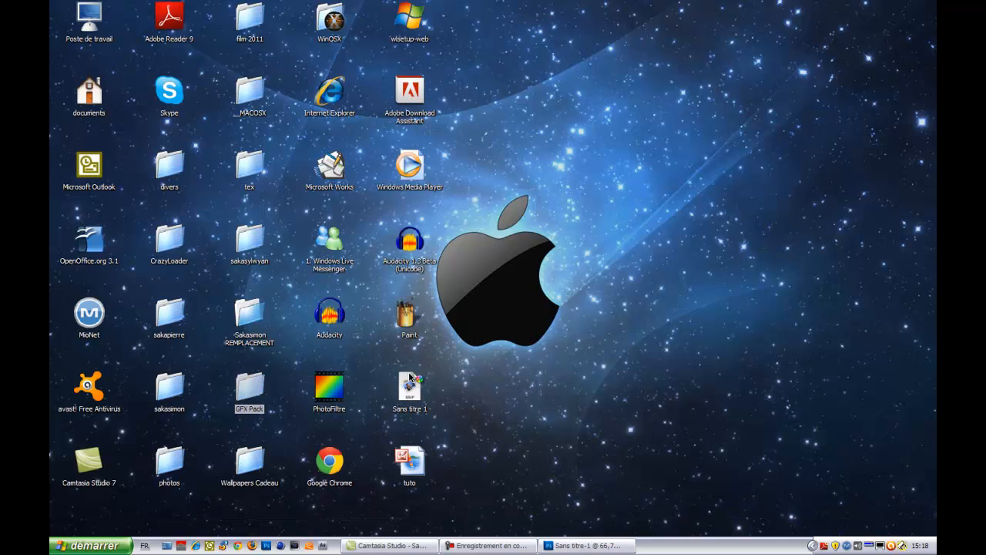
pyautogui.click(593, 544)
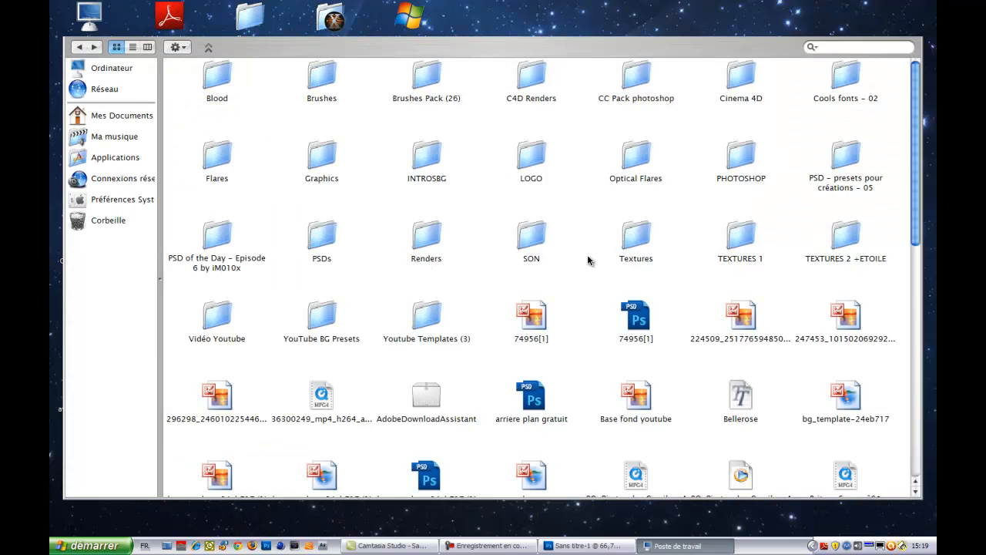
pyautogui.doubleClick(738, 164)
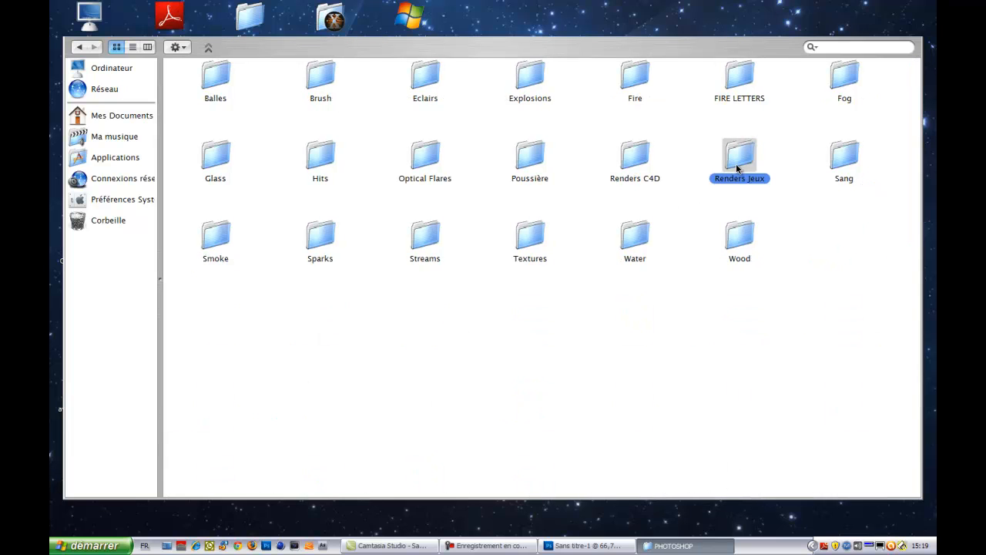
pyautogui.doubleClick(530, 248)
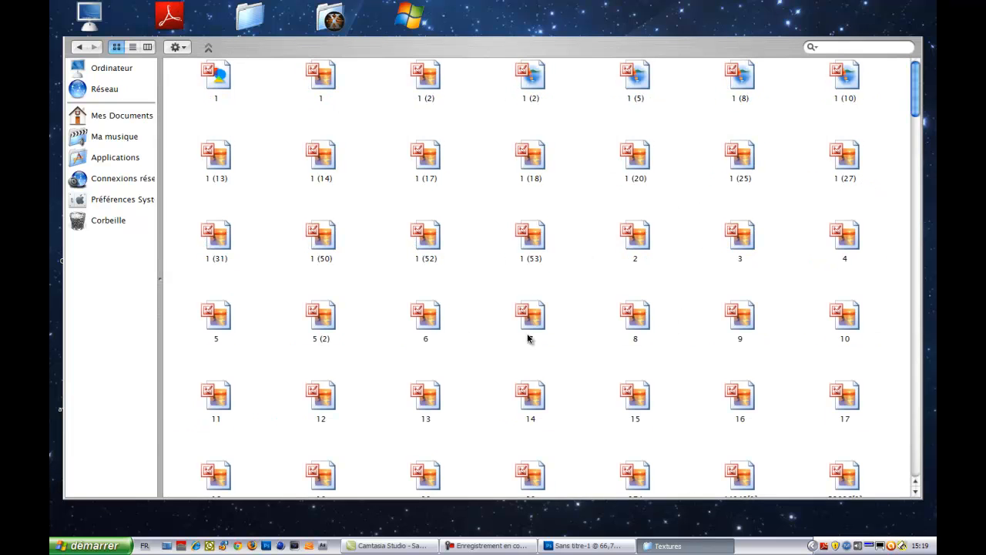
# Preview texture 14 and the Black Background Fabric and Collapsar images to compare them as possible backgrounds
pyautogui.click(533, 399)
pyautogui.doubleClick(531, 397)
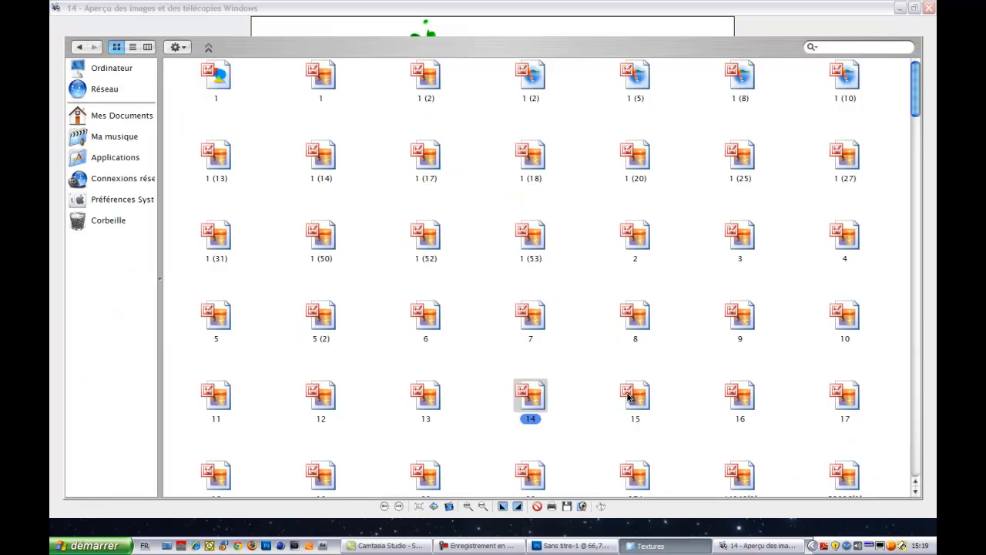
pyautogui.scroll(-3, 629, 397)
pyautogui.doubleClick(634, 396)
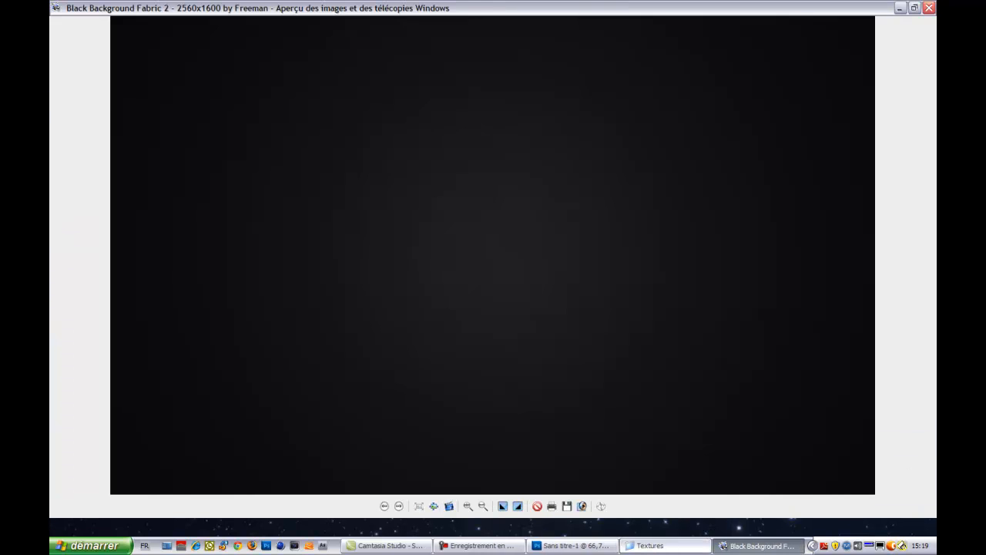
pyautogui.click(659, 546)
pyautogui.doubleClick(736, 423)
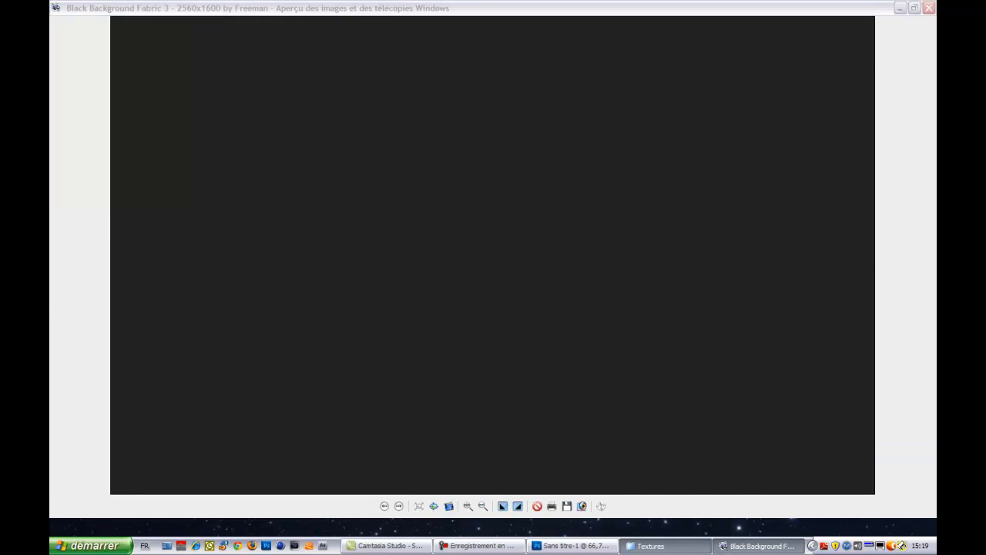
pyautogui.click(658, 546)
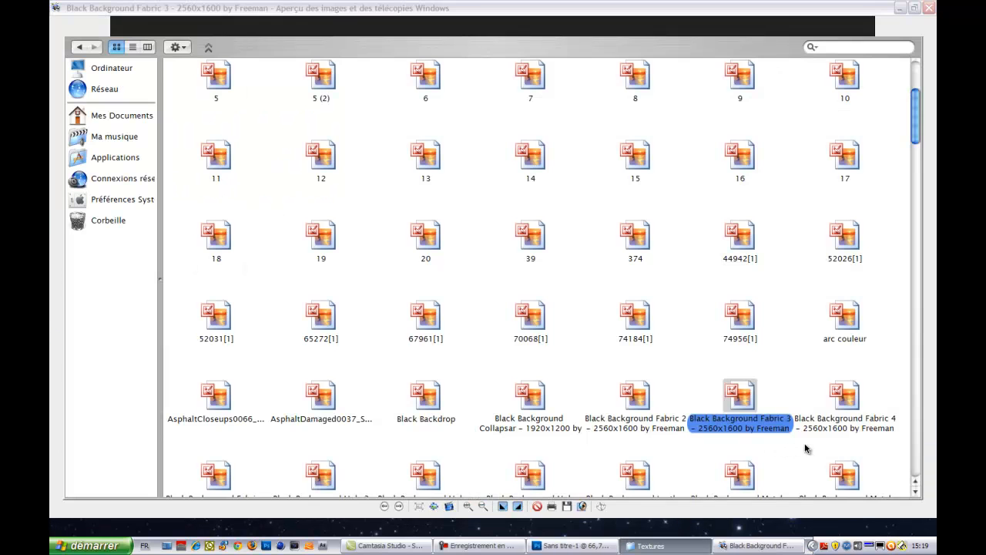
pyautogui.doubleClick(839, 420)
pyautogui.click(658, 545)
pyautogui.doubleClick(529, 420)
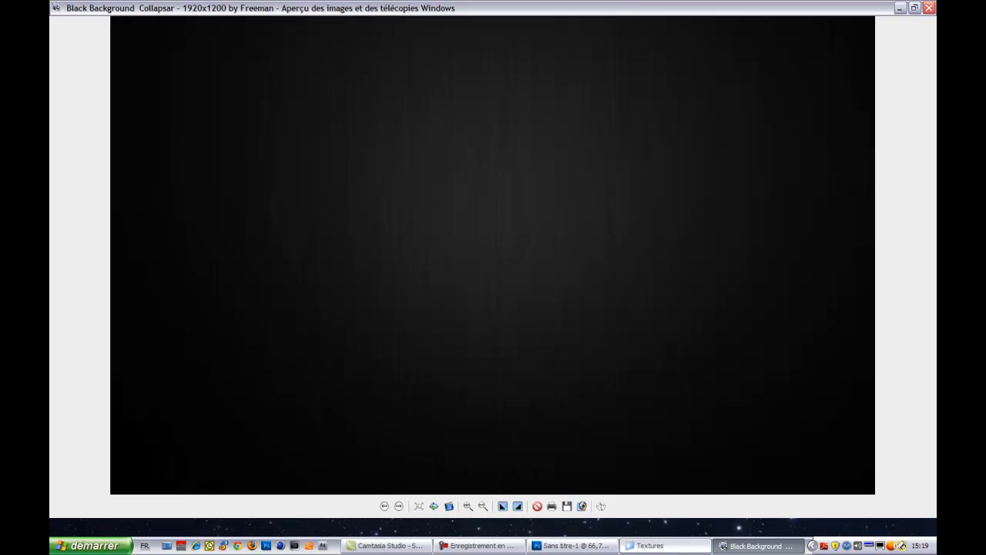
# Import the Black Background Collapsar texture into the Photoshop document, scaled to about 67.71% so it covers the whole canvas
pyautogui.click(653, 545)
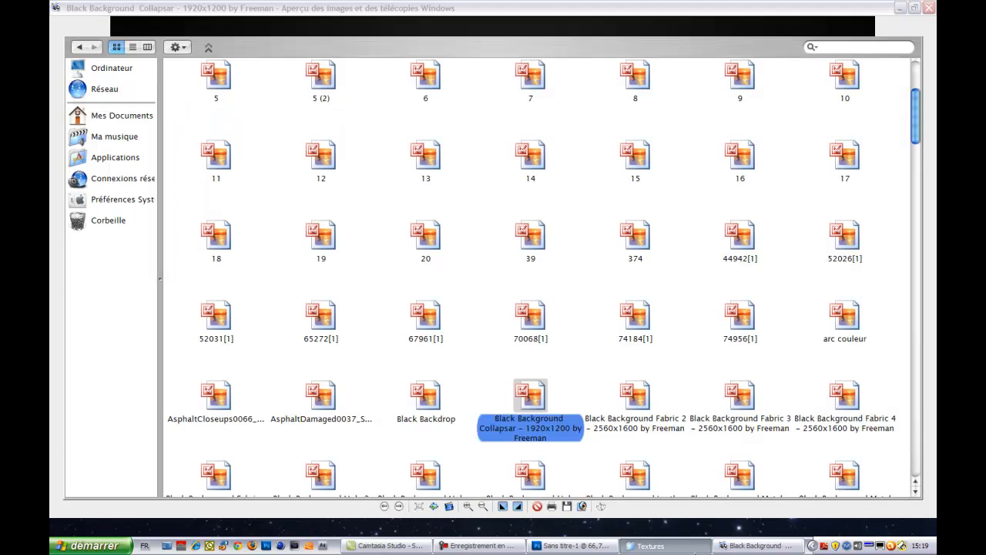
pyautogui.click(576, 546)
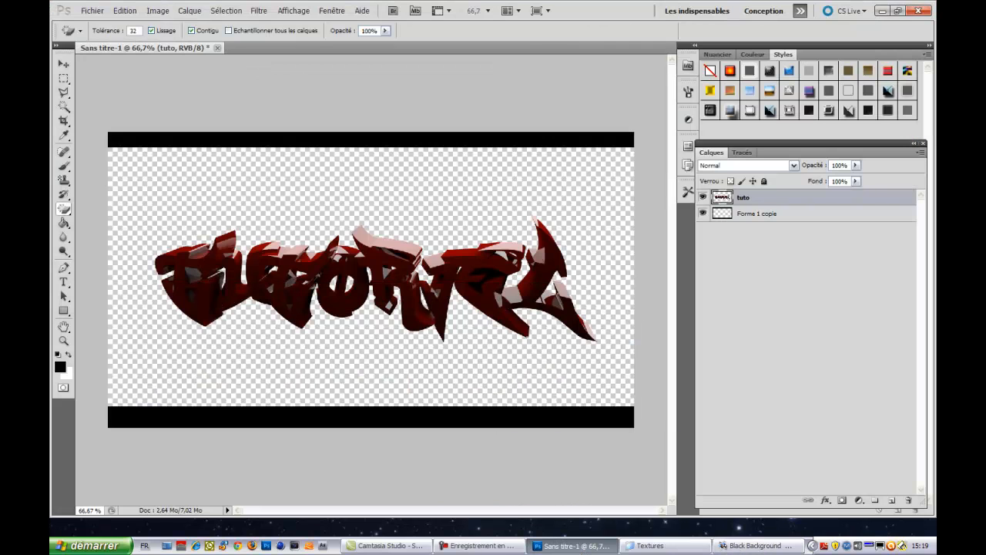
pyautogui.moveTo(458, 311); pyautogui.dragTo(450, 282)
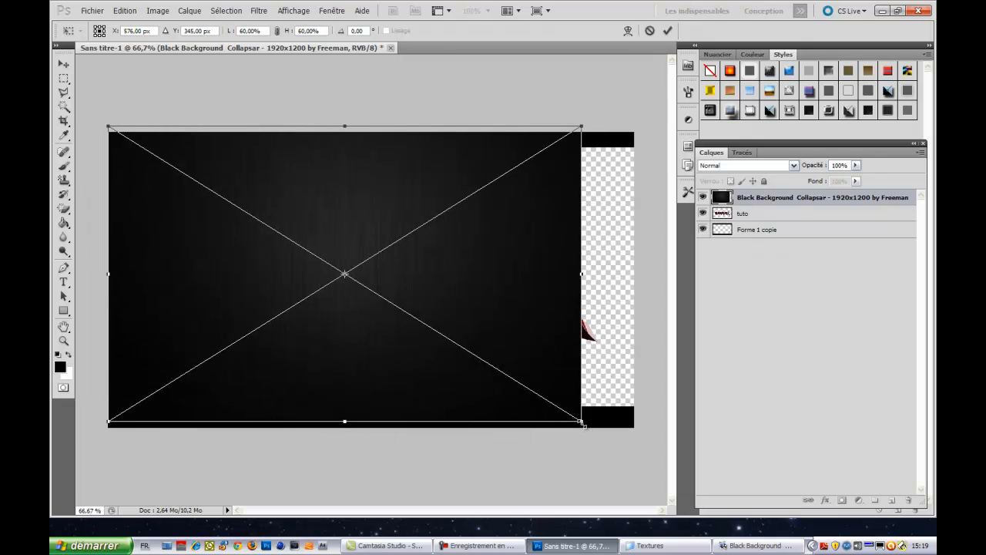
pyautogui.keyDown('shift'); pyautogui.moveTo(582, 422); pyautogui.dragTo(643, 459); pyautogui.keyUp('shift')
pyautogui.click(64, 64)
pyautogui.click(398, 205)
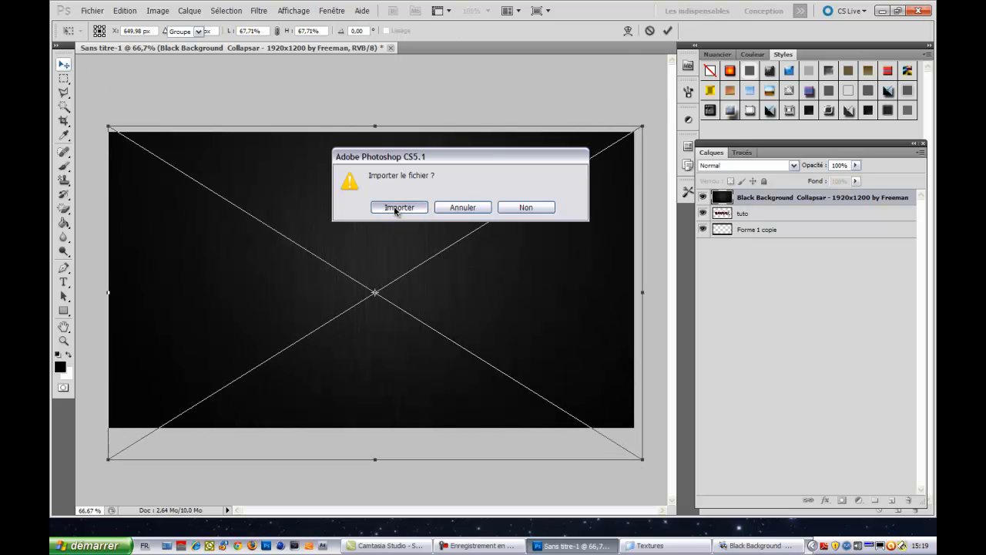
# Reorder the layers so the Collapsar texture is lowest, tuto is above it and Forme 1 copie is uppermost
pyautogui.moveTo(773, 202); pyautogui.dragTo(785, 237)
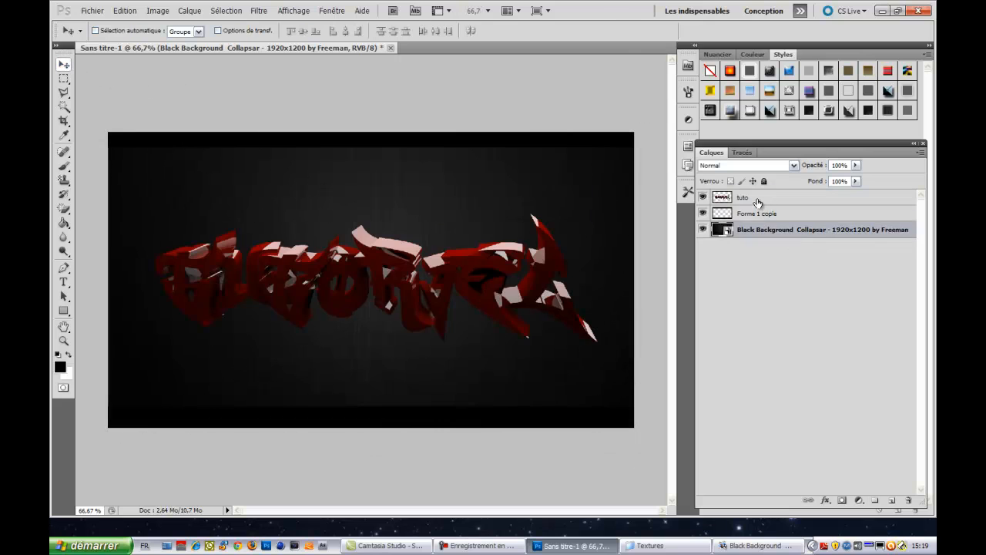
pyautogui.click(753, 198)
pyautogui.moveTo(755, 198); pyautogui.dragTo(766, 223)
pyautogui.click(774, 235)
pyautogui.click(855, 181)
pyautogui.moveTo(855, 194)
pyautogui.mouseDown()
pyautogui.moveTo(863, 184)
pyautogui.moveTo(851, 199)
pyautogui.moveTo(861, 194)
pyautogui.mouseUp()
pyautogui.moveTo(468, 258); pyautogui.dragTo(474, 210)
pyautogui.click(128, 10)
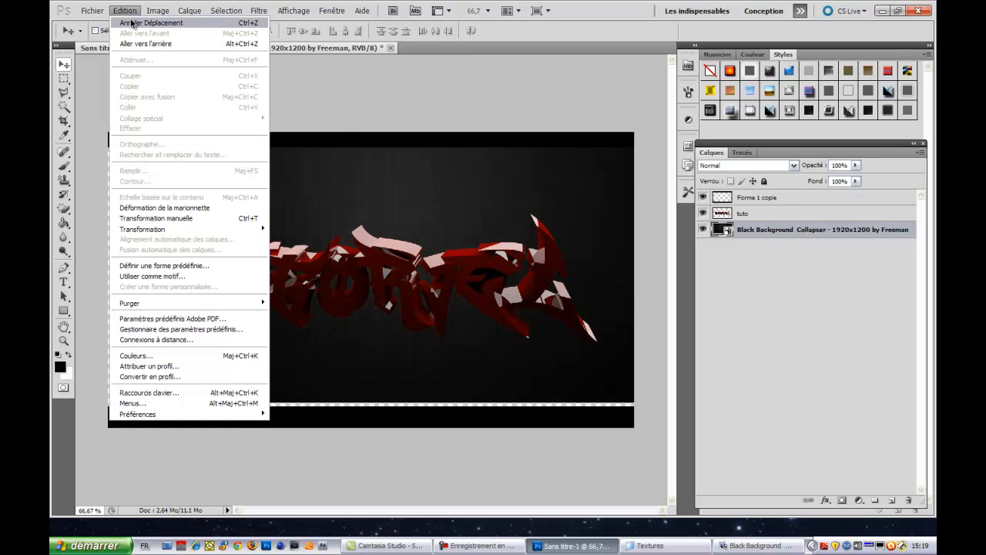
pyautogui.click(131, 23)
# Move the logo on the tuto layer slightly upward on the canvas
pyautogui.click(738, 214)
pyautogui.moveTo(486, 272); pyautogui.dragTo(480, 251)
pyautogui.hotkey('ctrl', 'z')
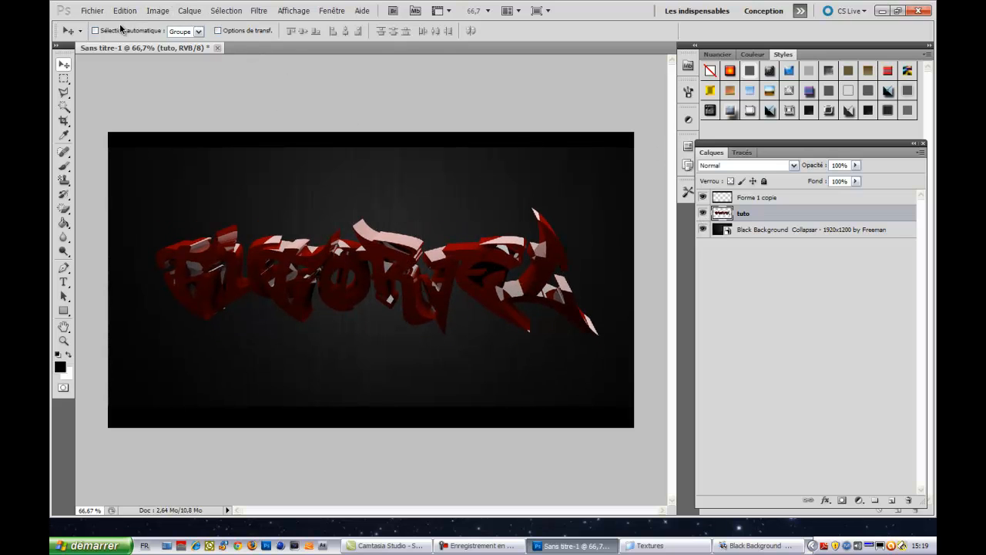
# Brighten the tuto layer with a Levels adjustment, setting the input midtone value to 1,23
pyautogui.click(157, 11)
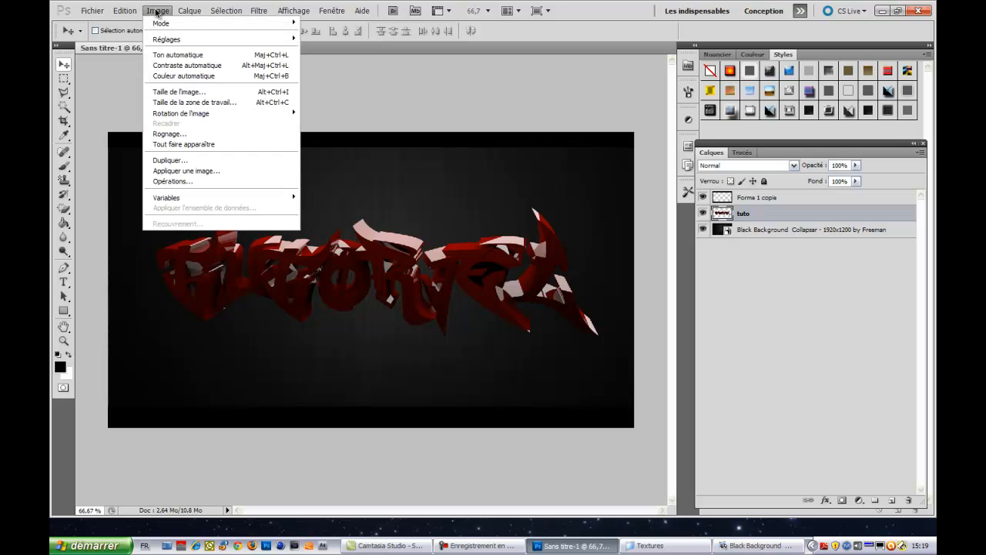
pyautogui.moveTo(177, 40)
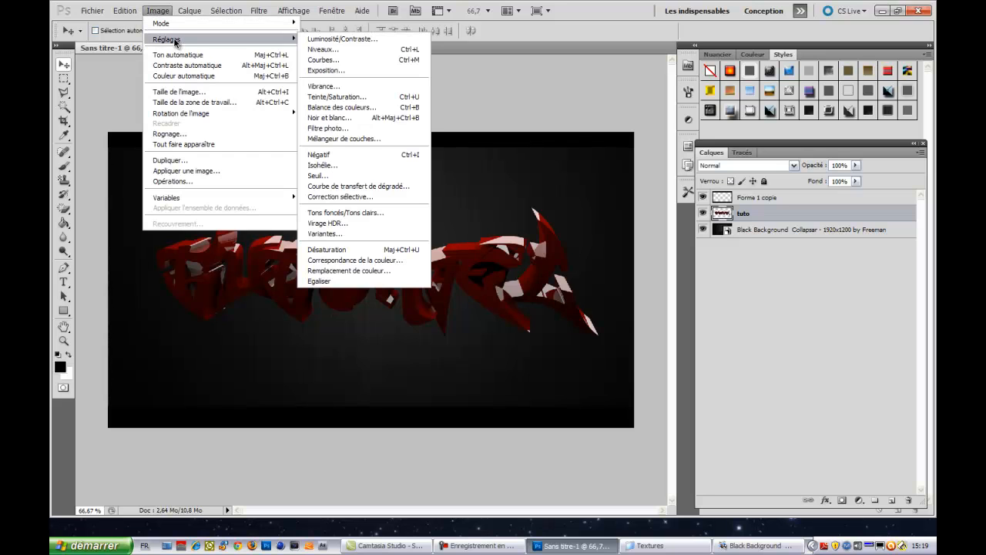
pyautogui.click(334, 53)
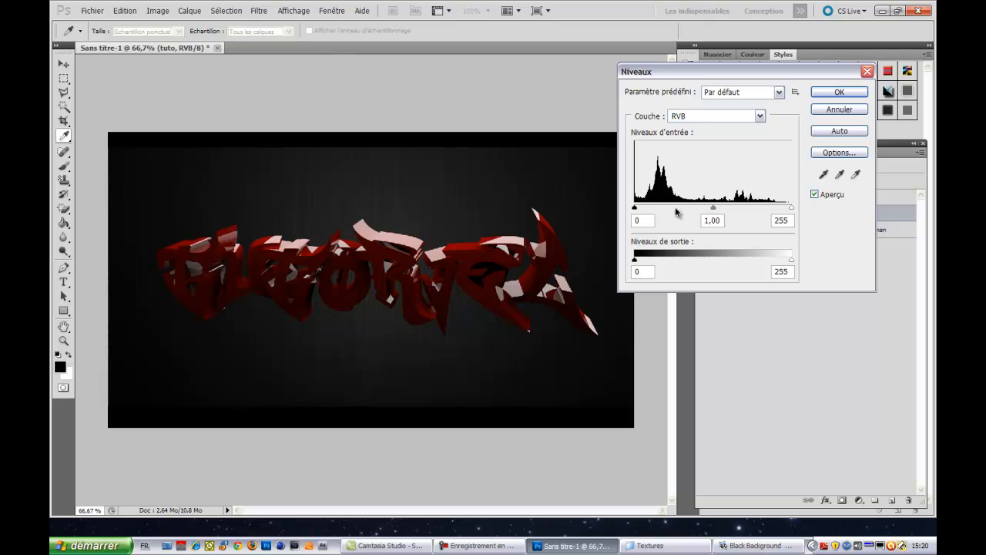
pyautogui.moveTo(714, 210); pyautogui.dragTo(706, 209)
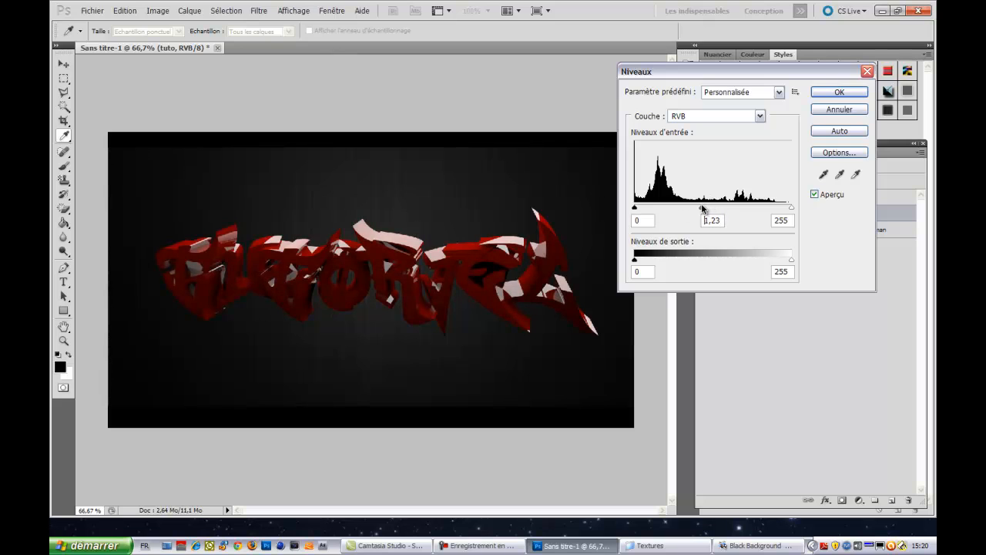
pyautogui.click(838, 91)
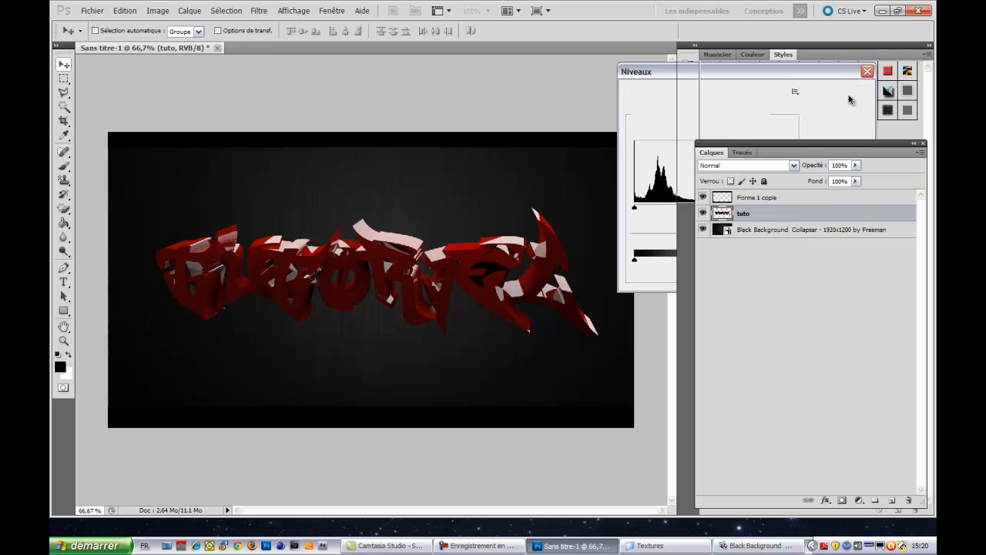
# Start a Curves adjustment on the tuto layer and shape an S-curve through input 71/output 49 and input 125/output 122, with raised highlights
pyautogui.click(158, 10)
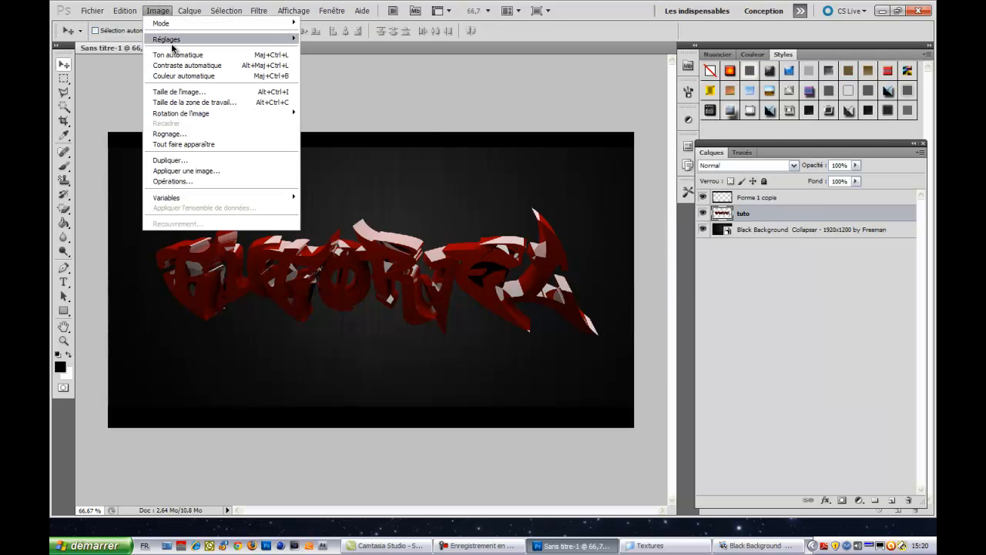
pyautogui.moveTo(230, 40)
pyautogui.click(341, 62)
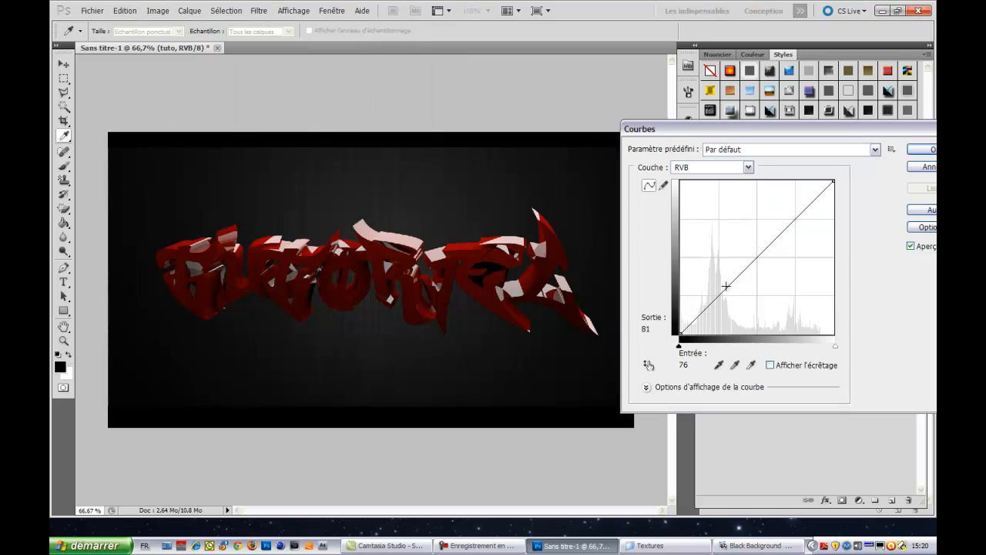
pyautogui.moveTo(716, 298); pyautogui.dragTo(723, 304)
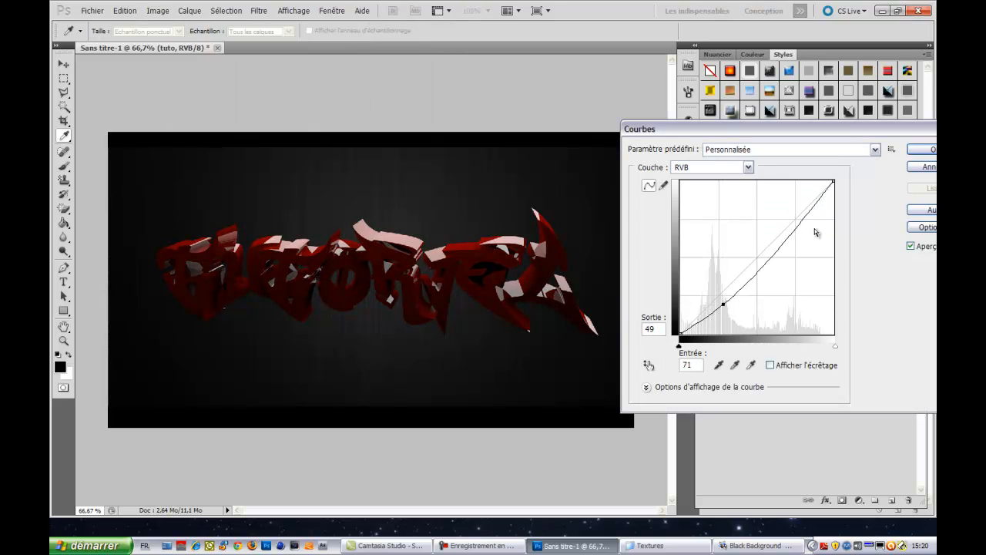
pyautogui.moveTo(791, 234); pyautogui.dragTo(756, 261)
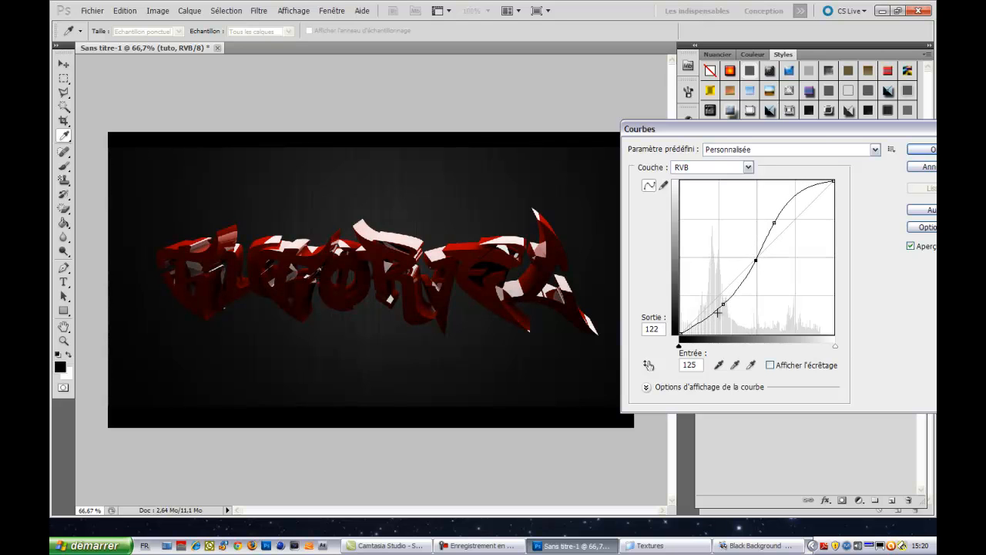
# Add further points to the tuto layer's curve, including input 169/output 216 and input 80/output 84, and apply the Curves adjustment
pyautogui.moveTo(705, 318); pyautogui.dragTo(700, 312)
pyautogui.moveTo(811, 189); pyautogui.dragTo(795, 186)
pyautogui.moveTo(763, 248); pyautogui.dragTo(758, 247)
pyautogui.click(741, 303)
pyautogui.moveTo(742, 304)
pyautogui.mouseDown()
pyautogui.moveTo(733, 282)
pyautogui.moveTo(737, 291)
pyautogui.mouseUp()
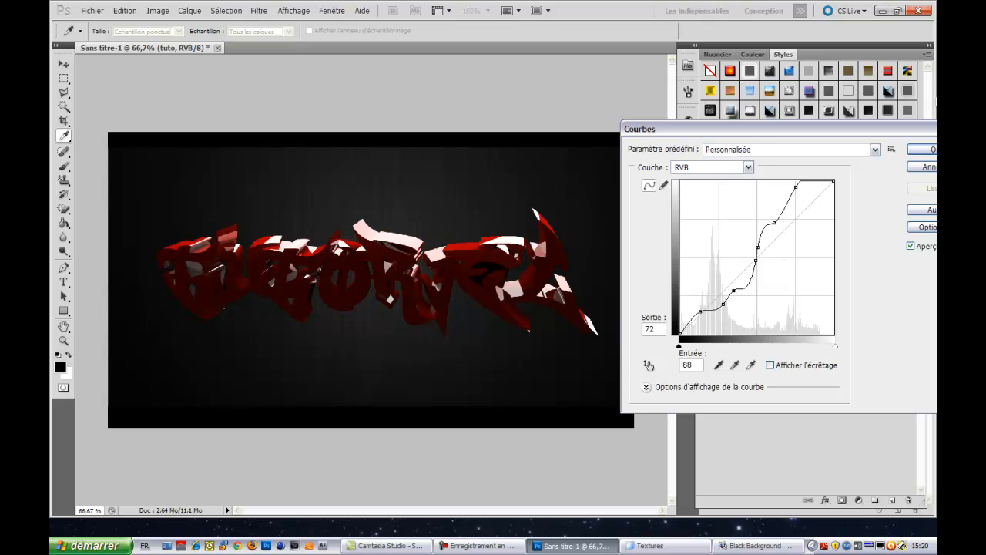
pyautogui.click(776, 199)
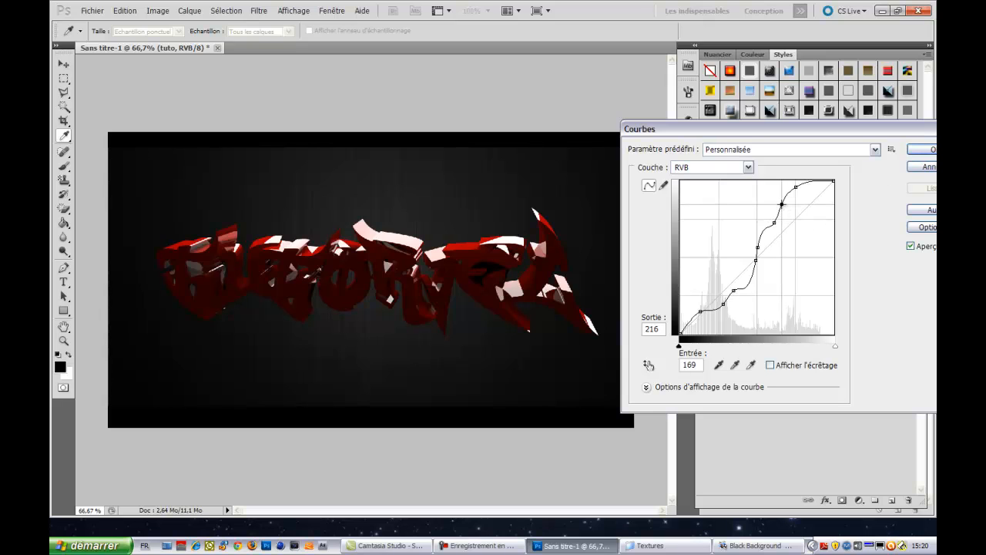
pyautogui.moveTo(775, 200); pyautogui.dragTo(783, 205)
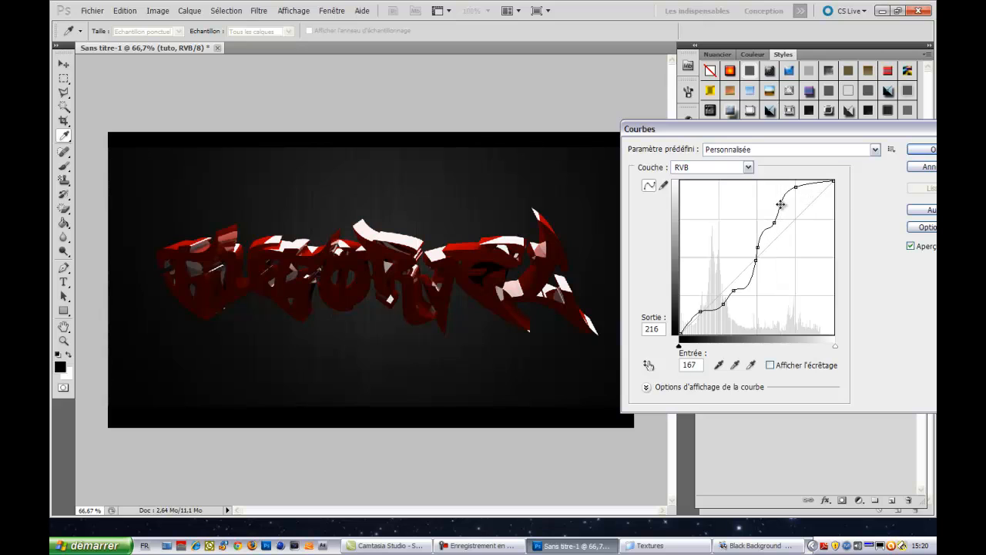
pyautogui.moveTo(733, 290); pyautogui.dragTo(728, 283)
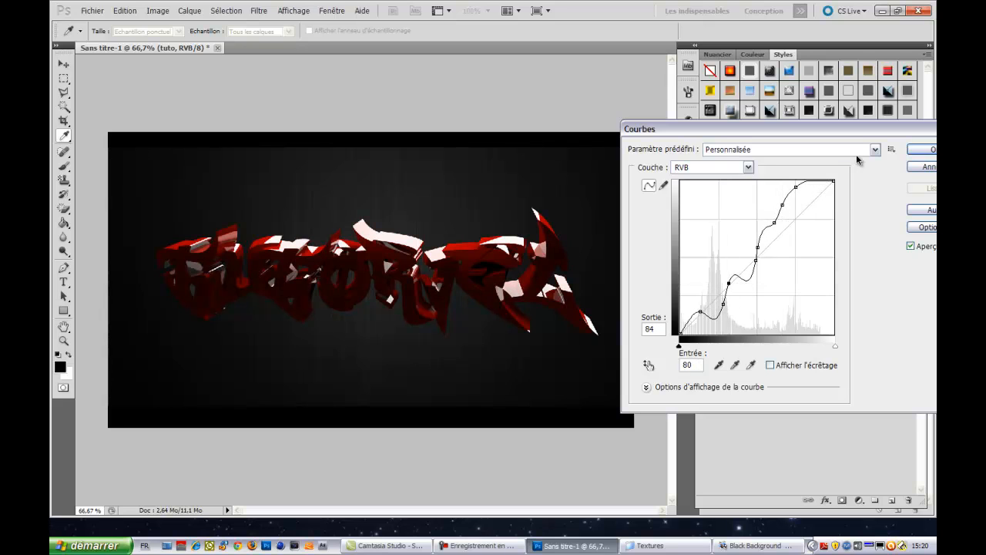
pyautogui.click(922, 148)
# Apply Hue/Saturation to the tuto layer with hue +10, saturation +70 and lightness +5, and shift the logo slightly right and up
pyautogui.click(158, 11)
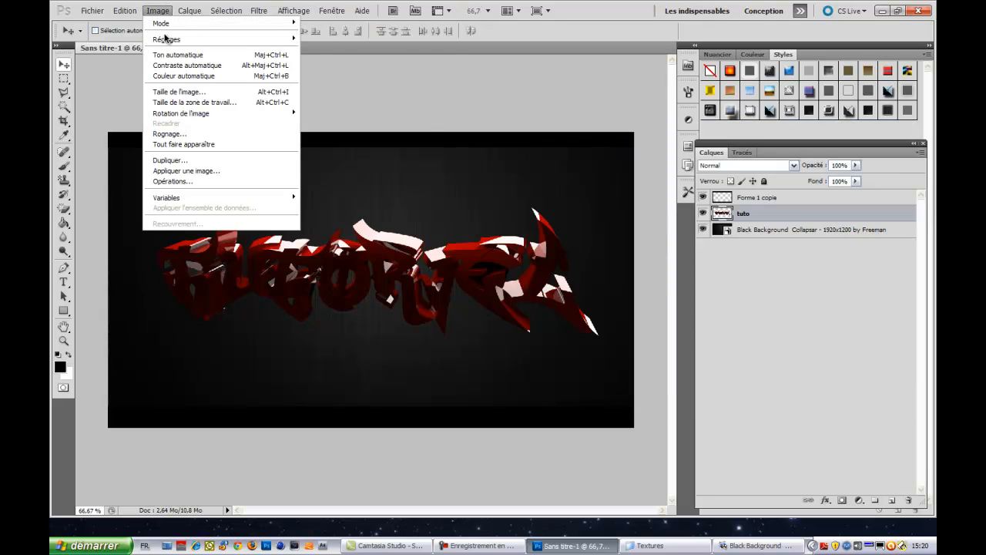
pyautogui.moveTo(165, 39)
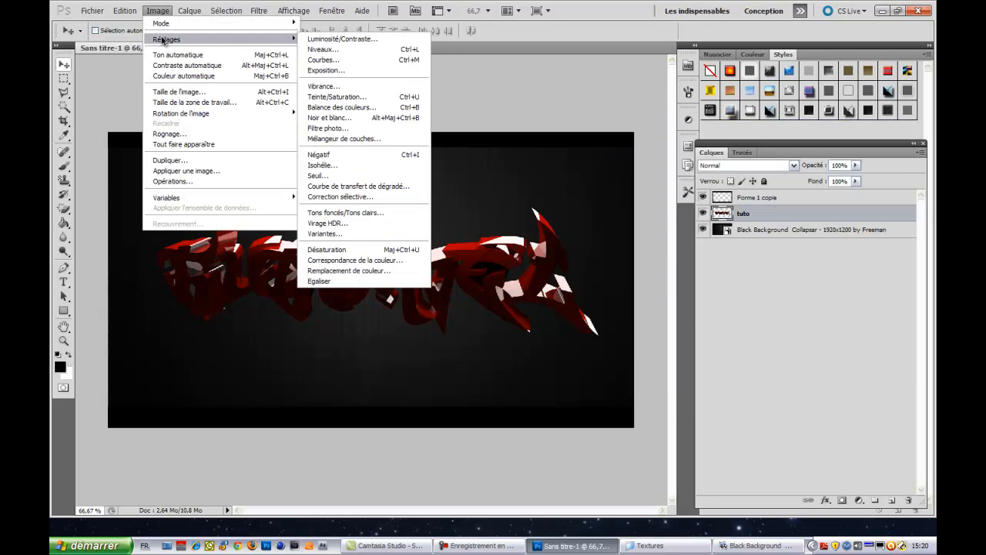
pyautogui.click(339, 98)
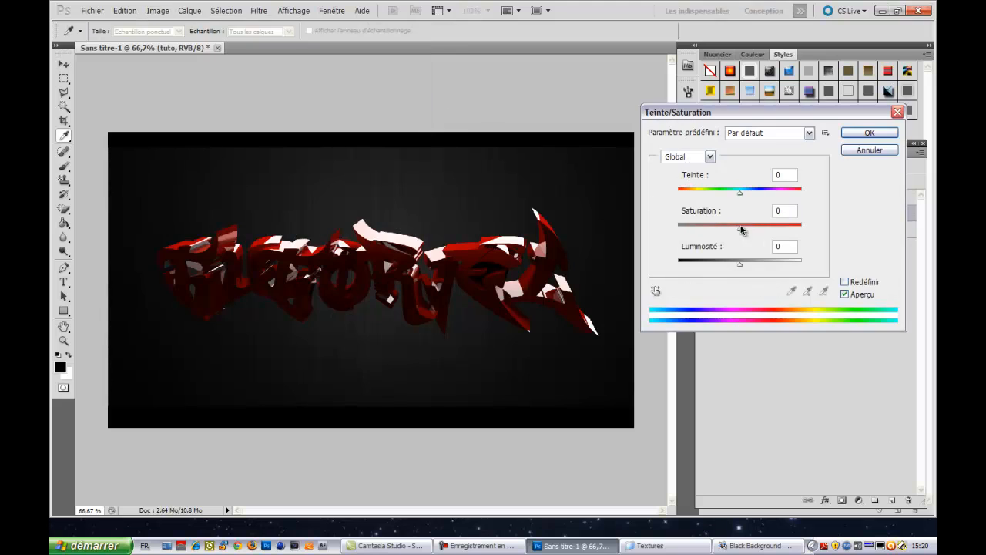
pyautogui.moveTo(739, 192)
pyautogui.mouseDown()
pyautogui.moveTo(760, 196)
pyautogui.moveTo(746, 194)
pyautogui.mouseUp()
pyautogui.moveTo(740, 229); pyautogui.dragTo(785, 234)
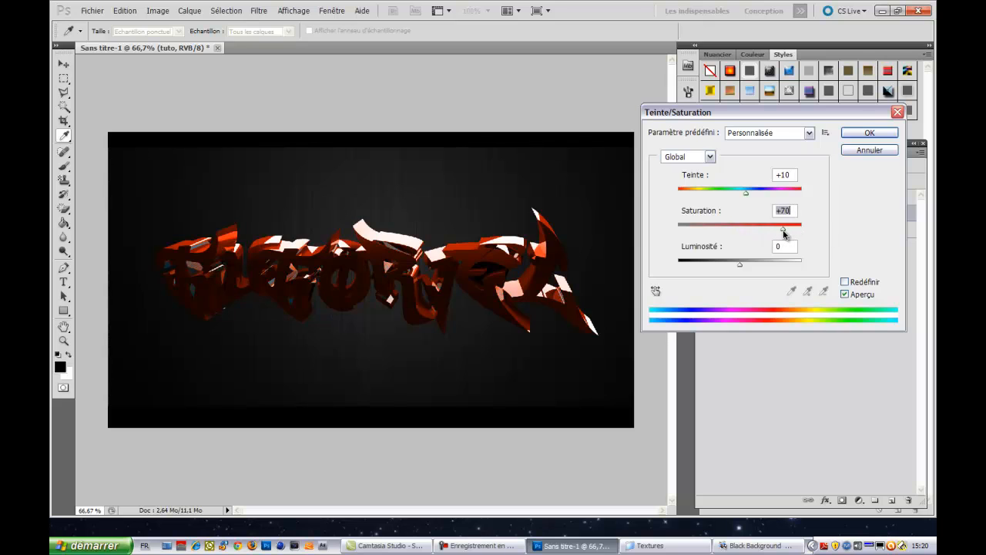
pyautogui.moveTo(739, 263); pyautogui.dragTo(746, 264)
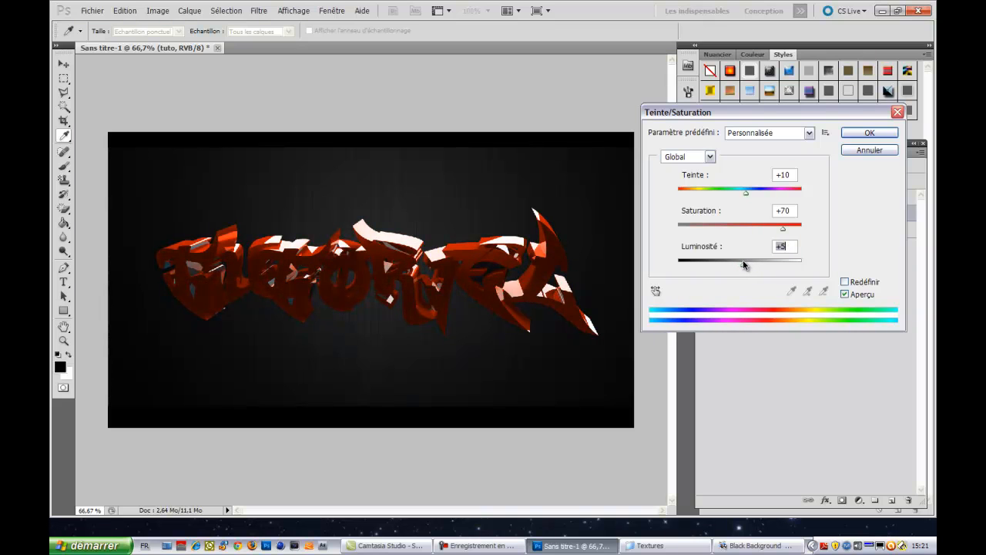
pyautogui.click(869, 132)
pyautogui.moveTo(395, 263); pyautogui.dragTo(402, 260)
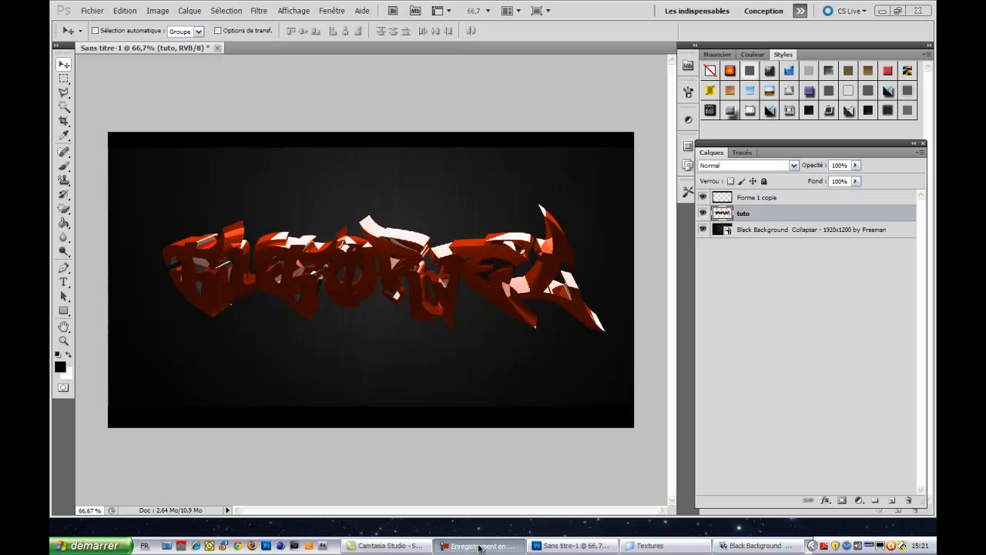
# Switch to the Textures folder and preview the Black Background Hole 2, black-floor-clean-style-6854 and Carbon. images
pyautogui.click(723, 547)
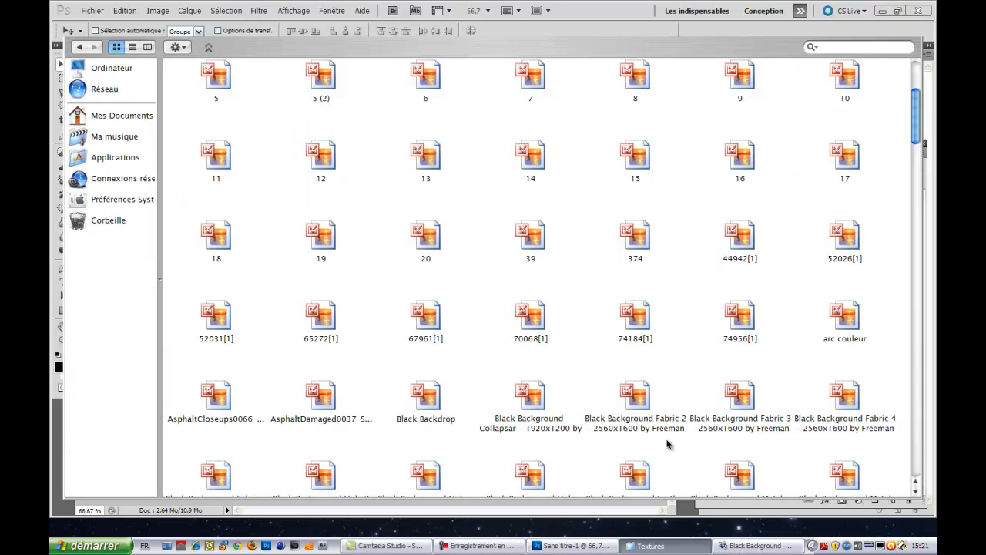
pyautogui.click(505, 420)
pyautogui.scroll(-3, 496, 415)
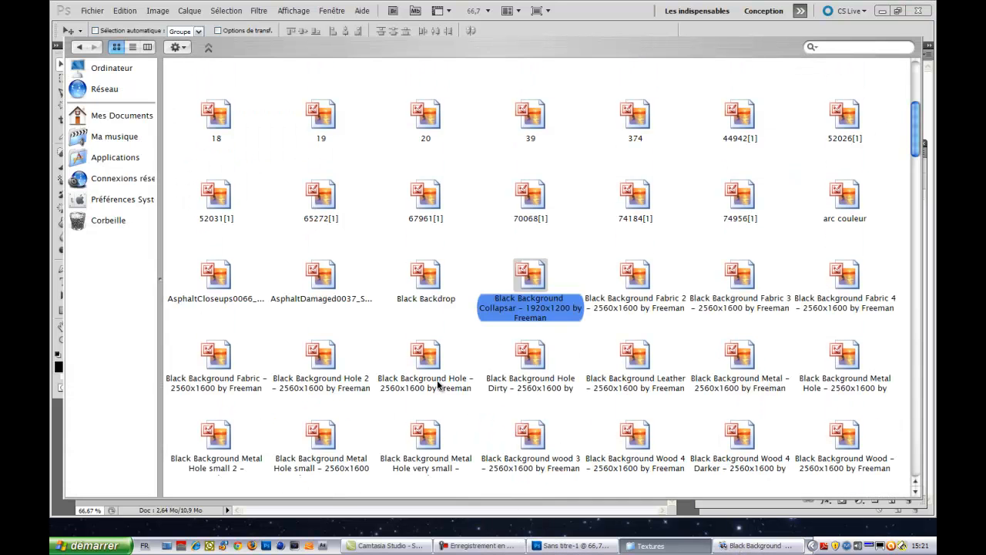
pyautogui.doubleClick(331, 366)
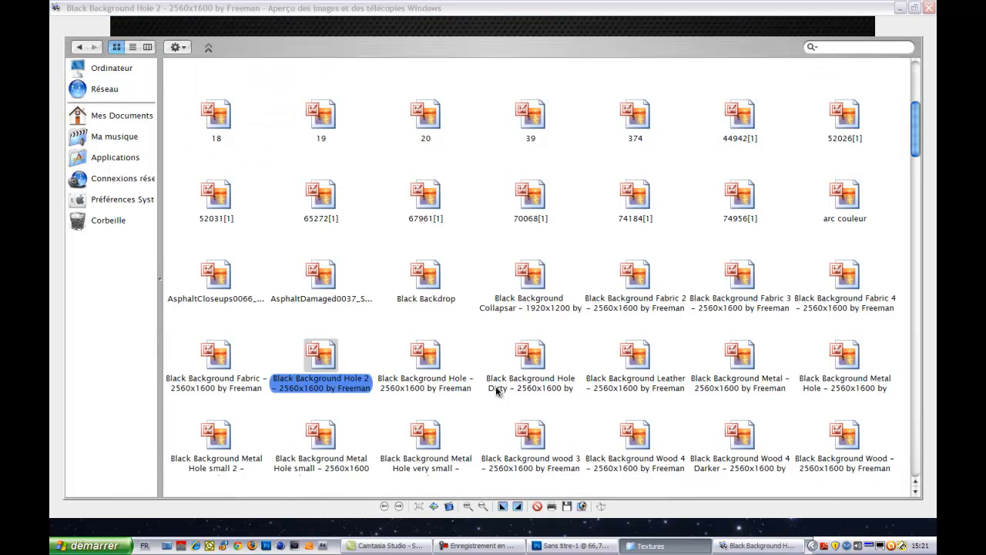
pyautogui.scroll(-5, 495, 389)
pyautogui.doubleClick(432, 296)
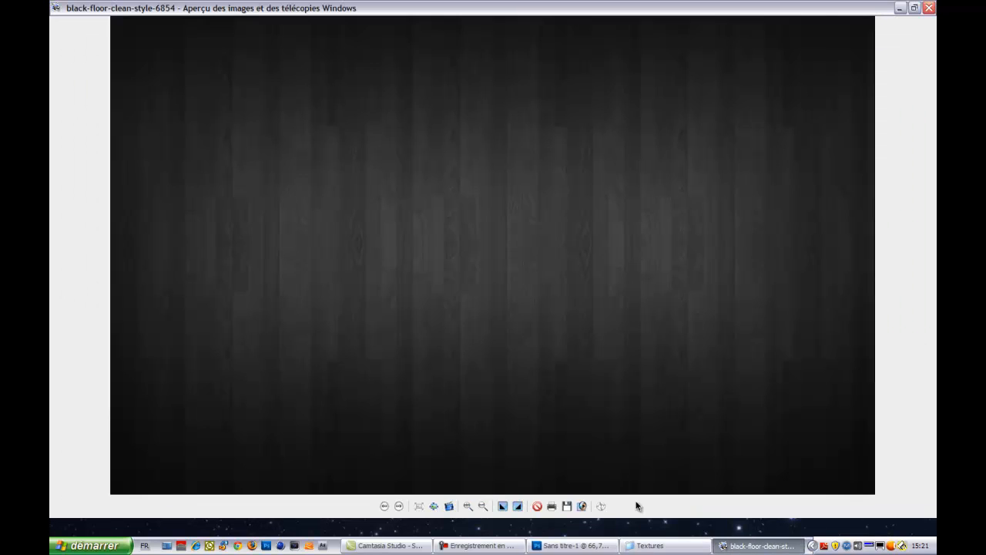
pyautogui.click(655, 545)
pyautogui.click(314, 337)
pyautogui.doubleClick(319, 350)
# Preview the Blue Scratches, Blue Spakle, Canvas, Cracked bark and Copper textures from the Textures folder
pyautogui.click(651, 545)
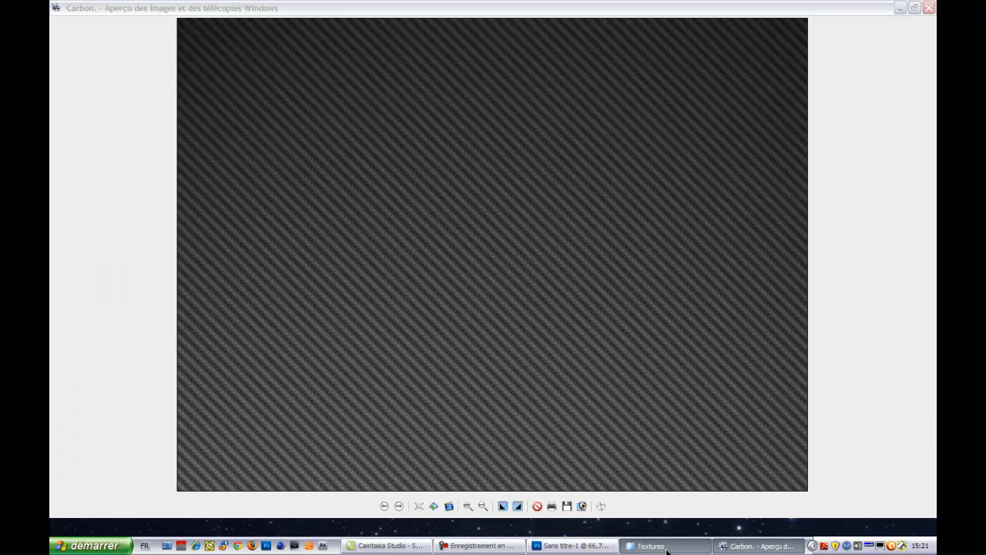
pyautogui.doubleClick(635, 275)
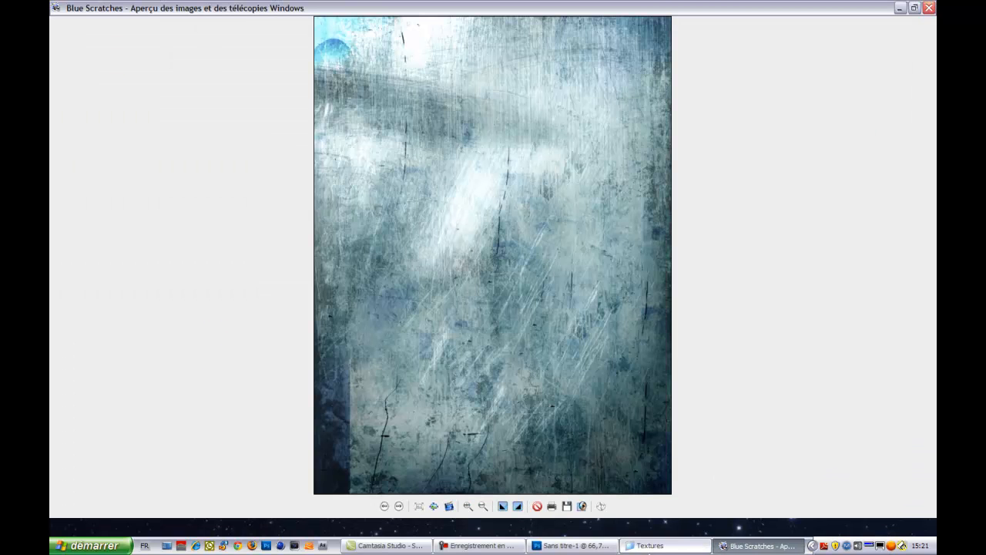
pyautogui.click(649, 546)
pyautogui.doubleClick(750, 301)
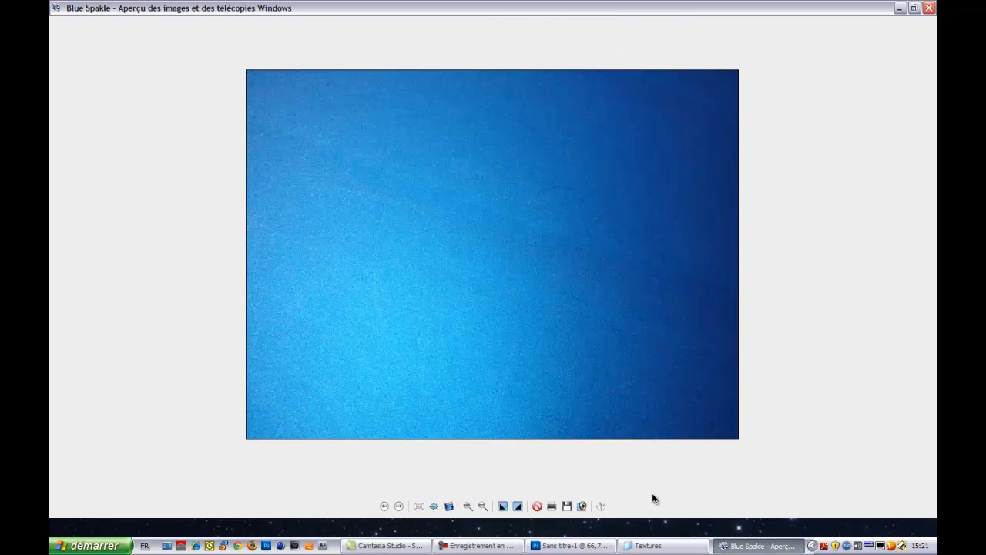
pyautogui.click(647, 546)
pyautogui.doubleClick(843, 302)
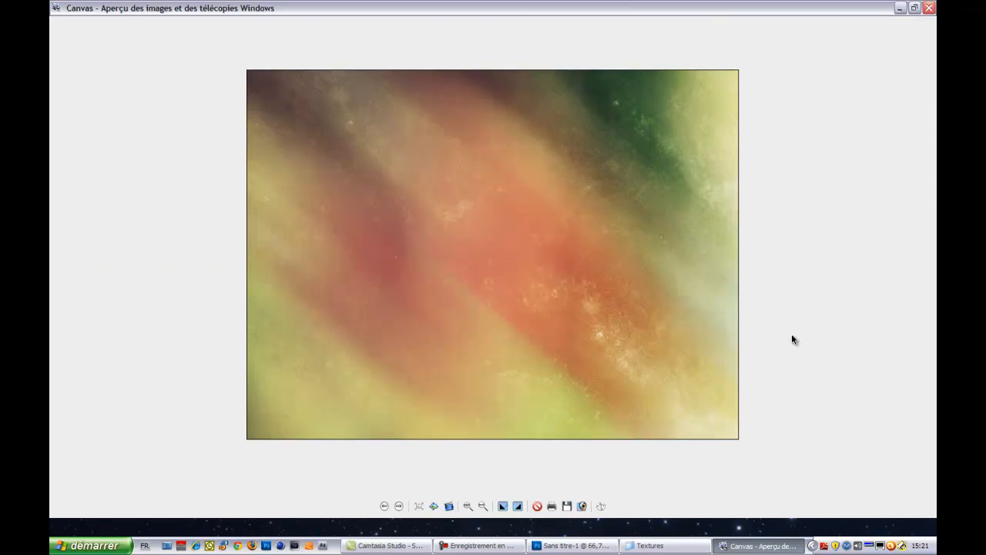
pyautogui.click(674, 547)
pyautogui.doubleClick(850, 354)
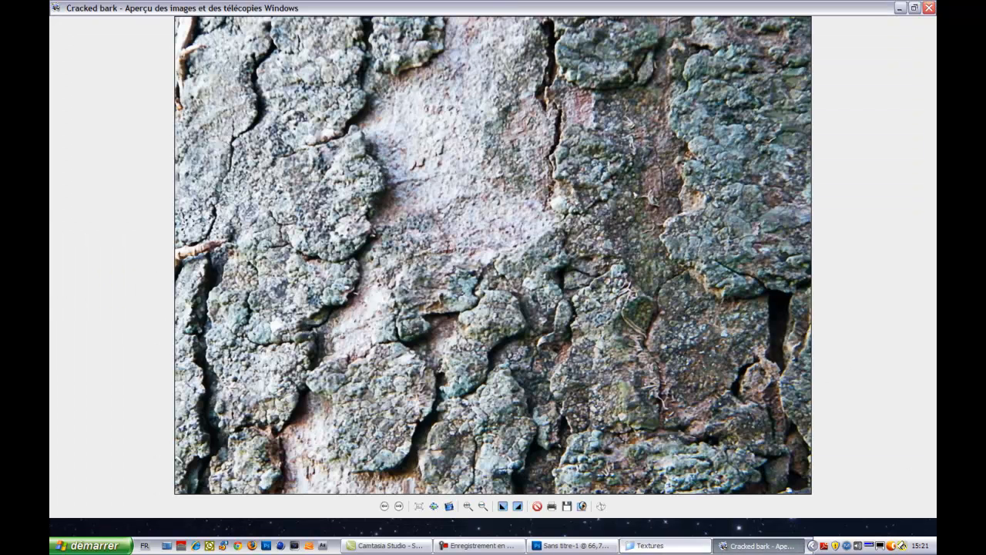
pyautogui.click(649, 546)
pyautogui.doubleClick(739, 362)
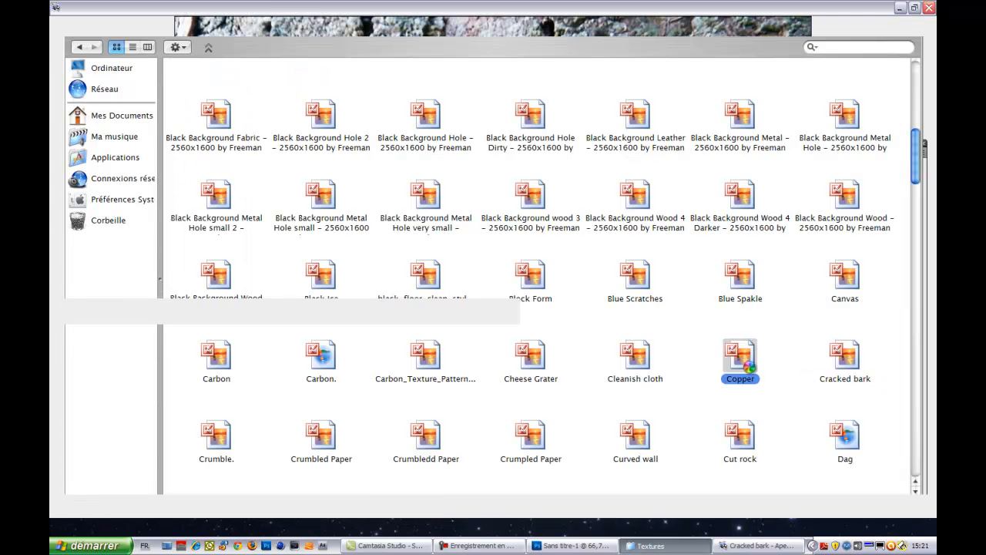
# Preview the Dag, Cut rock and Curved wall textures from the Textures folder
pyautogui.click(664, 539)
pyautogui.scroll(-1, 778, 351)
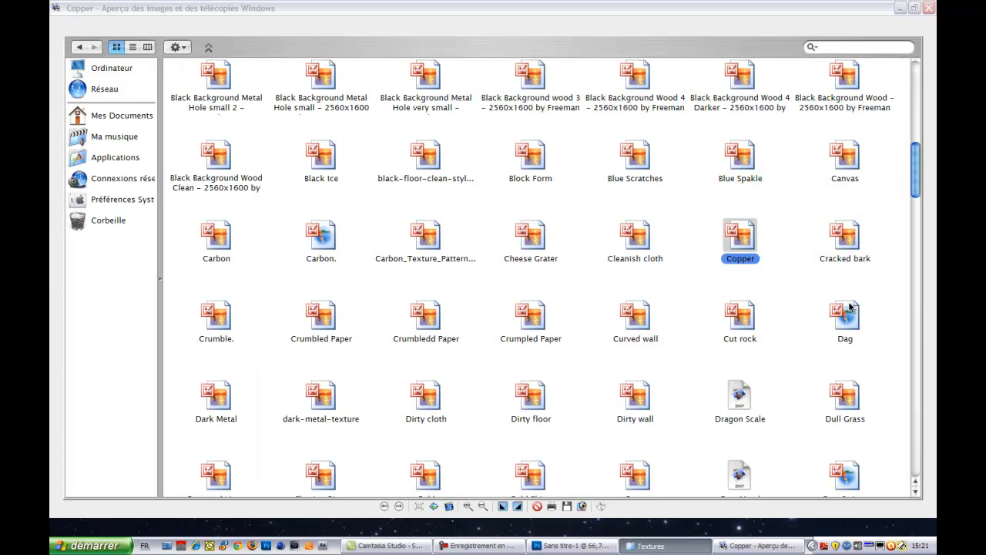
pyautogui.doubleClick(845, 317)
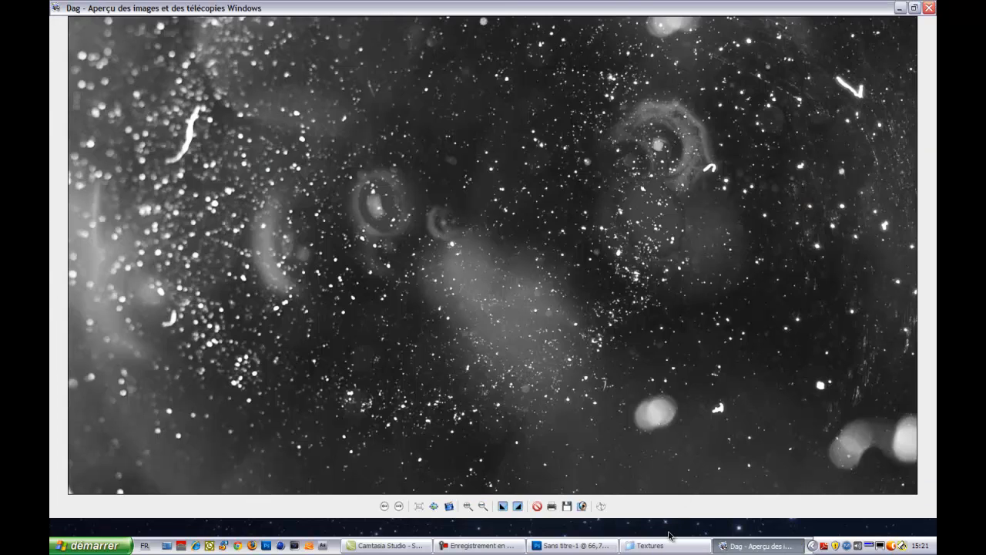
pyautogui.click(670, 540)
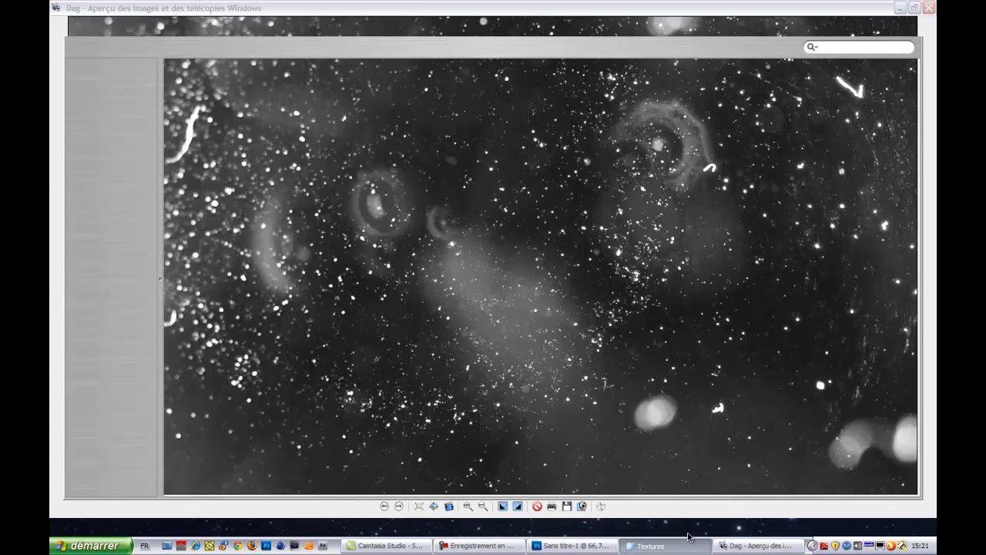
pyautogui.doubleClick(747, 333)
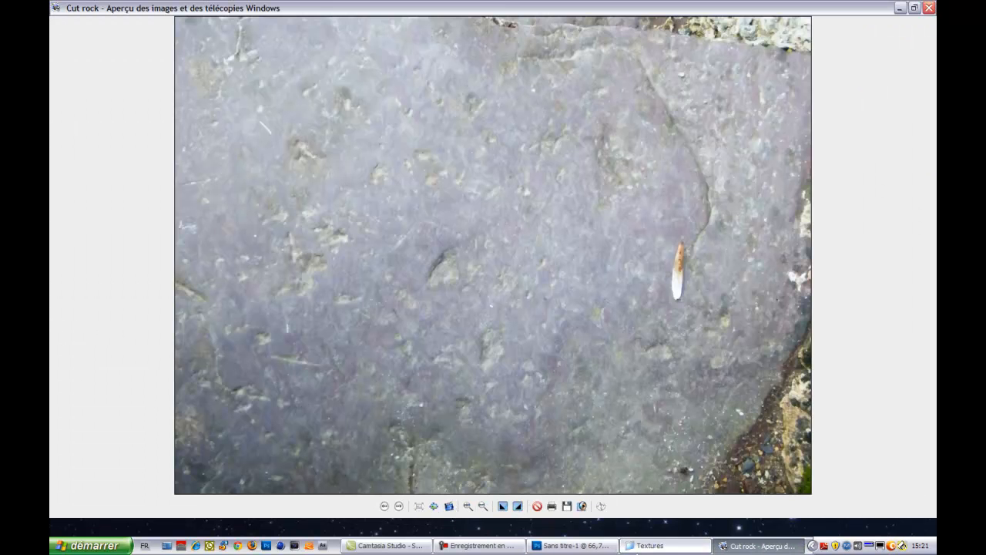
pyautogui.click(649, 545)
pyautogui.doubleClick(634, 315)
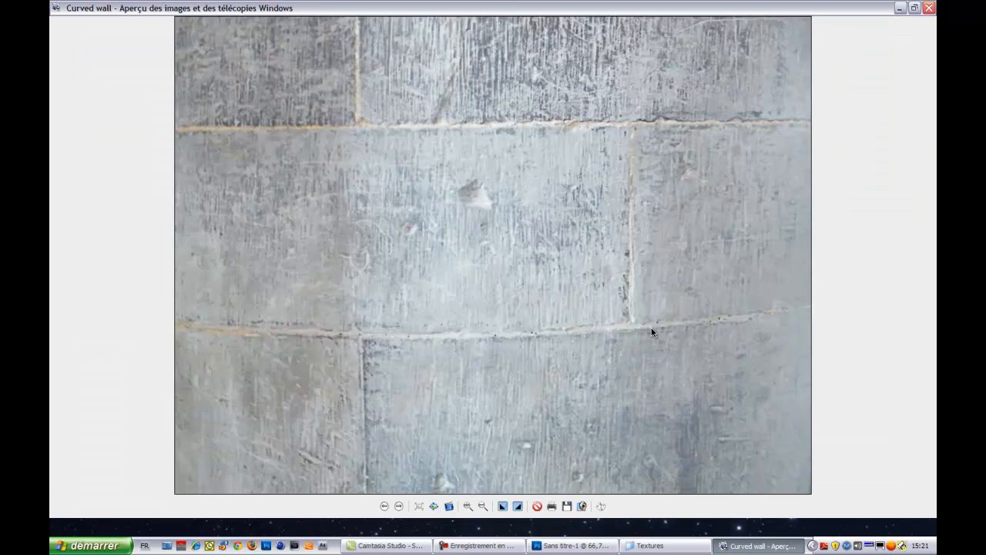
# Page back through the texture previews from Curved wall to Blue Spakle and close the image viewer
pyautogui.press('Left')
pyautogui.press('Left')
pyautogui.press('Left')
pyautogui.press('Left')
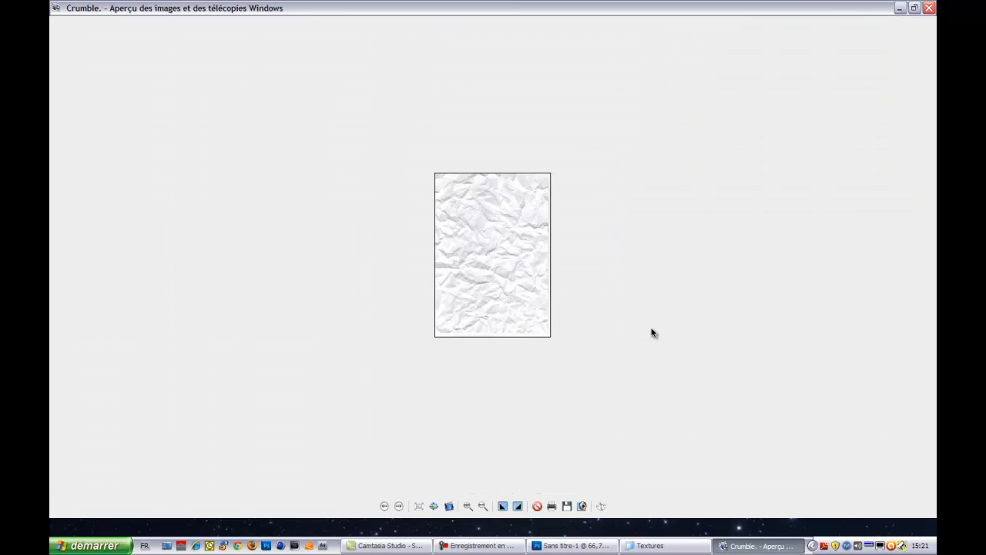
pyautogui.press('Left')
pyautogui.press('Left')
pyautogui.press('Left')
pyautogui.press('Left')
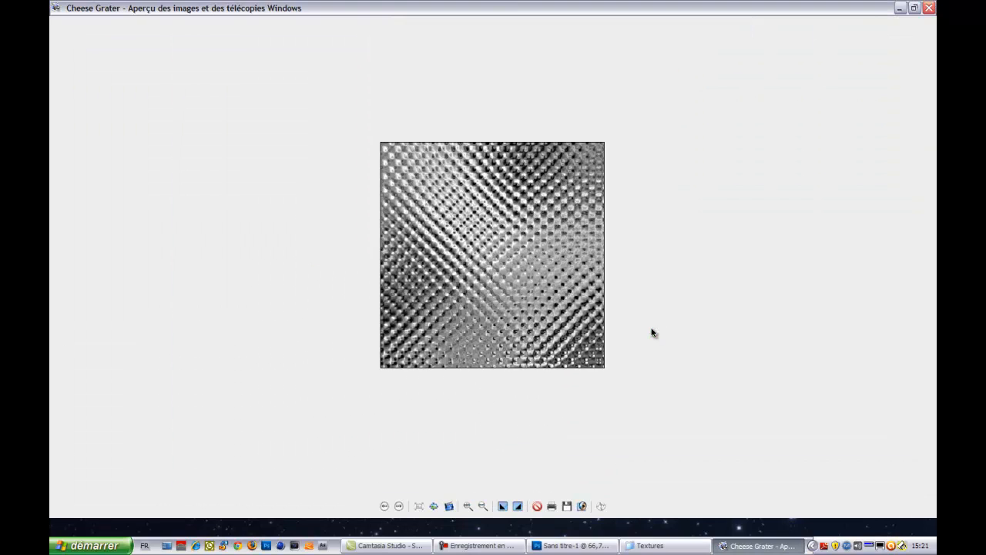
pyautogui.press('Left')
pyautogui.press('Left')
pyautogui.press('Left')
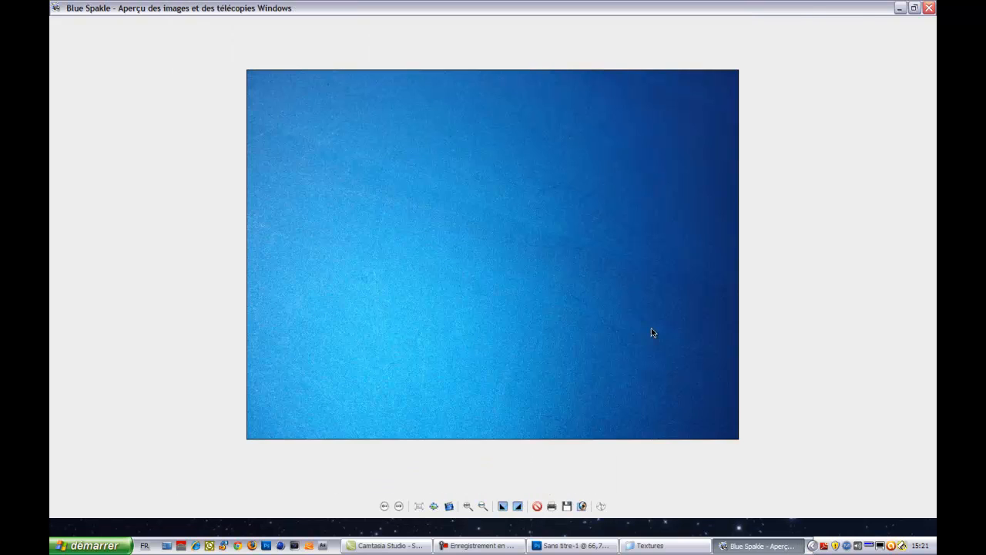
pyautogui.press('Escape')
# Switch back to Photoshop and duplicate the tuto layer as tuto copie in the same document
pyautogui.click(591, 546)
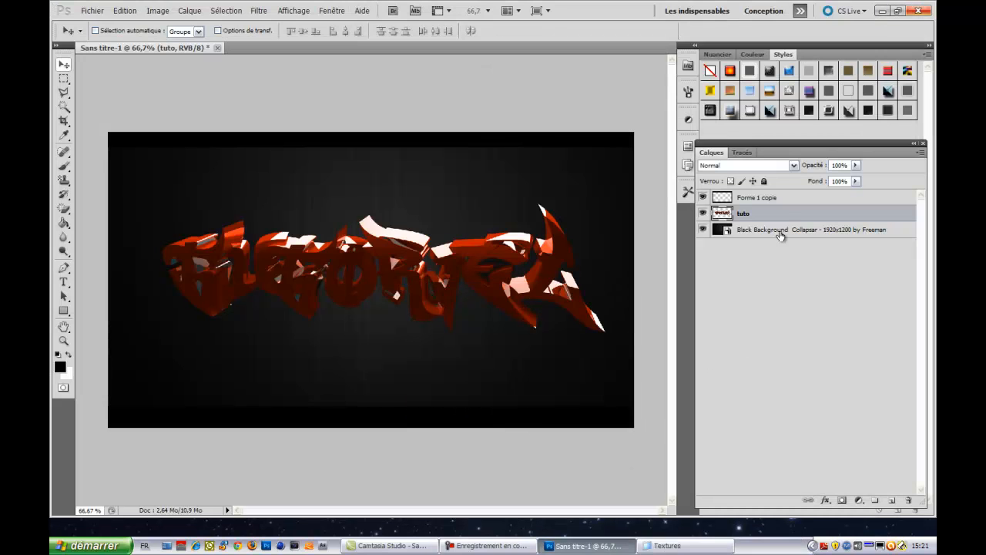
pyautogui.rightClick(776, 222)
pyautogui.click(801, 262)
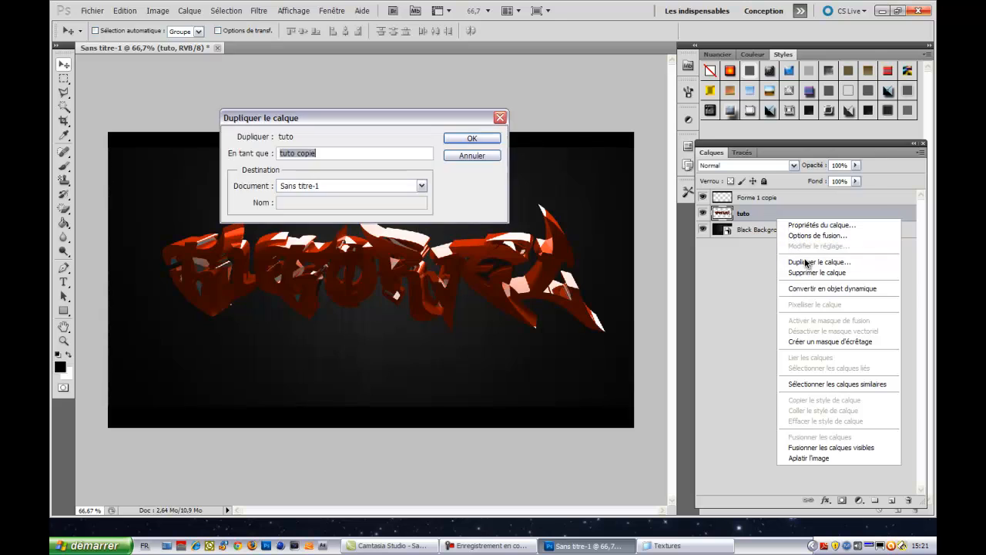
pyautogui.click(485, 140)
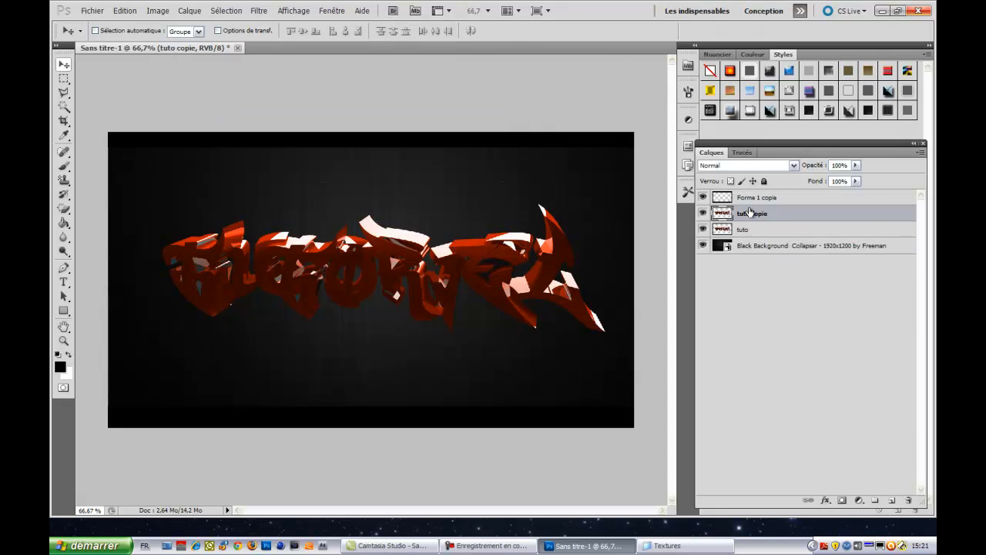
# Try the Eraser with the 676 px brush at 28% opacity on the tuto copie layer's logo, and undo the stroke
pyautogui.click(740, 234)
pyautogui.click(756, 214)
pyautogui.moveTo(65, 209); pyautogui.dragTo(87, 206)
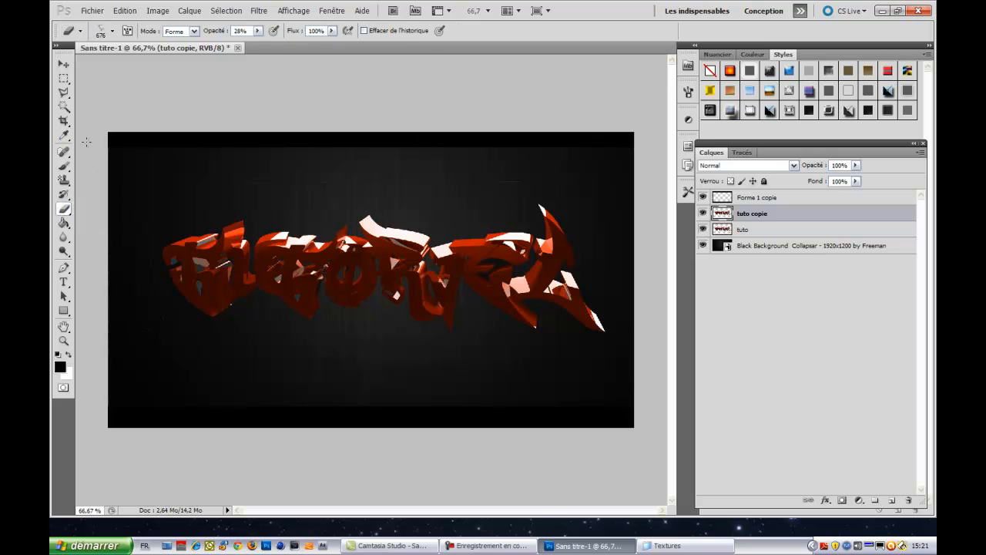
pyautogui.click(112, 34)
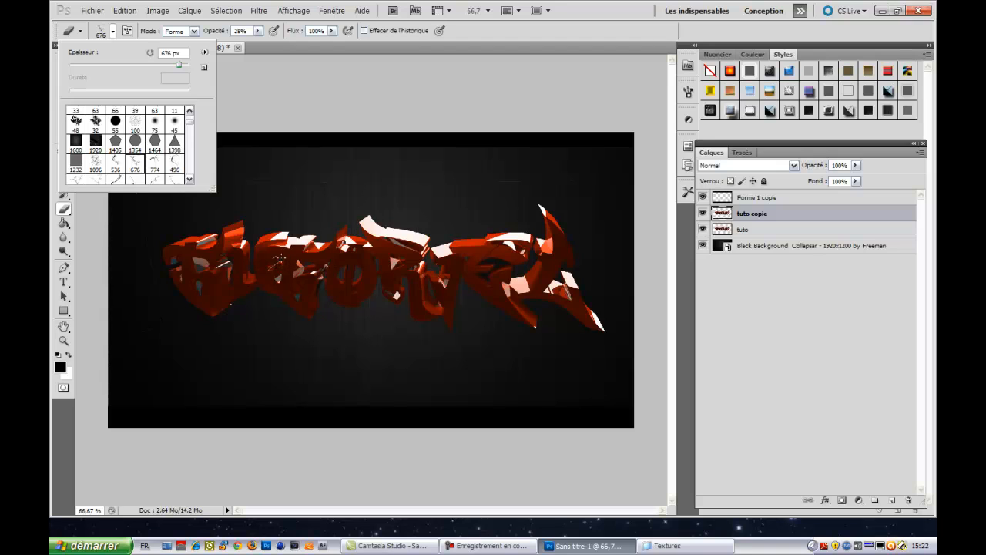
pyautogui.click(283, 252)
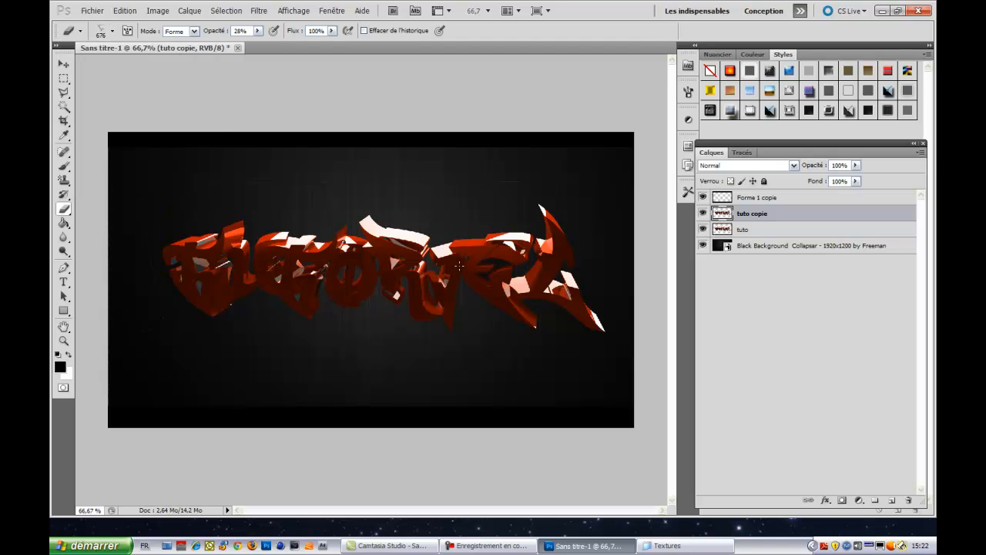
pyautogui.click(125, 13)
pyautogui.click(123, 25)
# Hide the tuto layer and erase texture marks into the tuto copie logo at 28% opacity
pyautogui.click(740, 231)
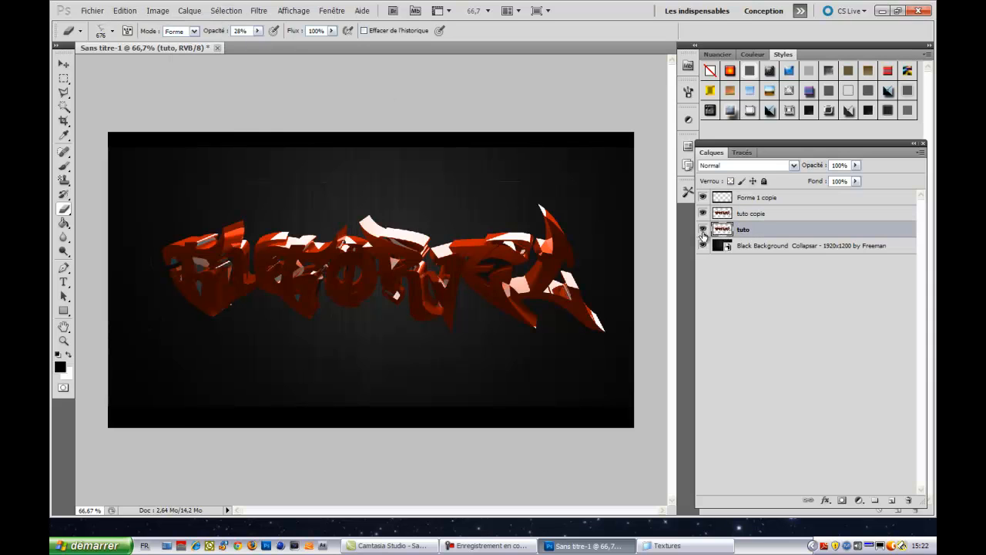
pyautogui.click(701, 230)
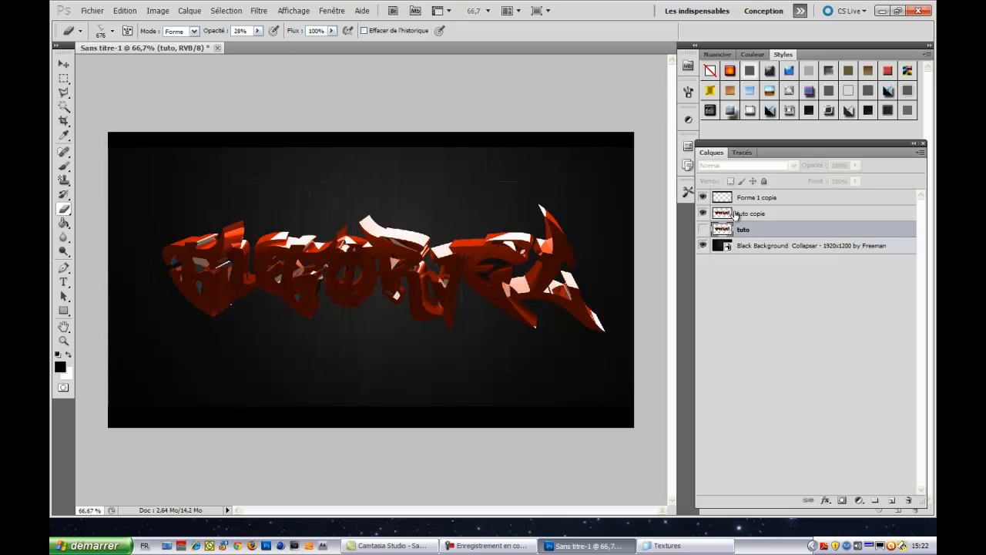
pyautogui.click(735, 214)
pyautogui.click(281, 258)
pyautogui.click(451, 258)
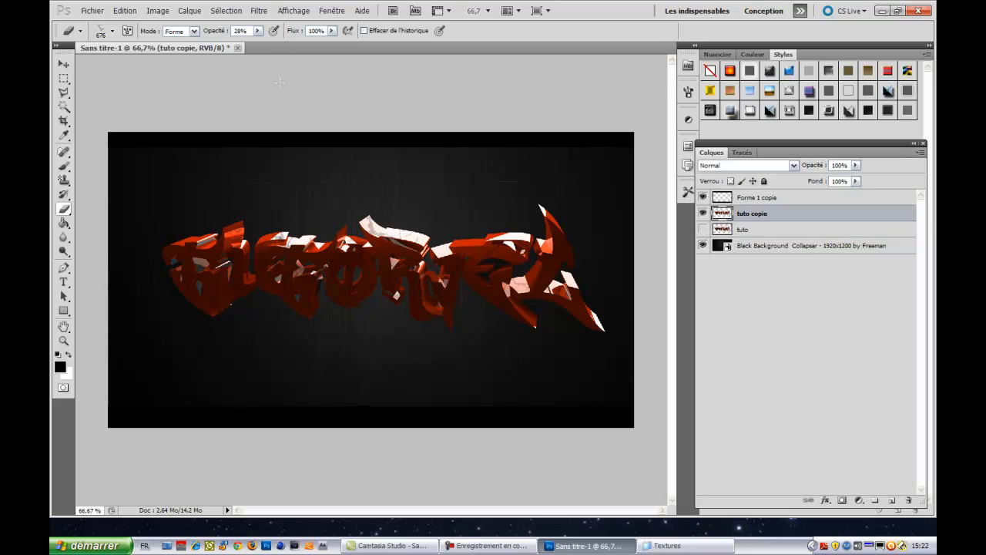
# Raise the Eraser opacity to 46% and erase more texture into the last letters of the tuto copie logo
pyautogui.moveTo(257, 31); pyautogui.dragTo(272, 52)
pyautogui.click(515, 250)
pyautogui.click(477, 247)
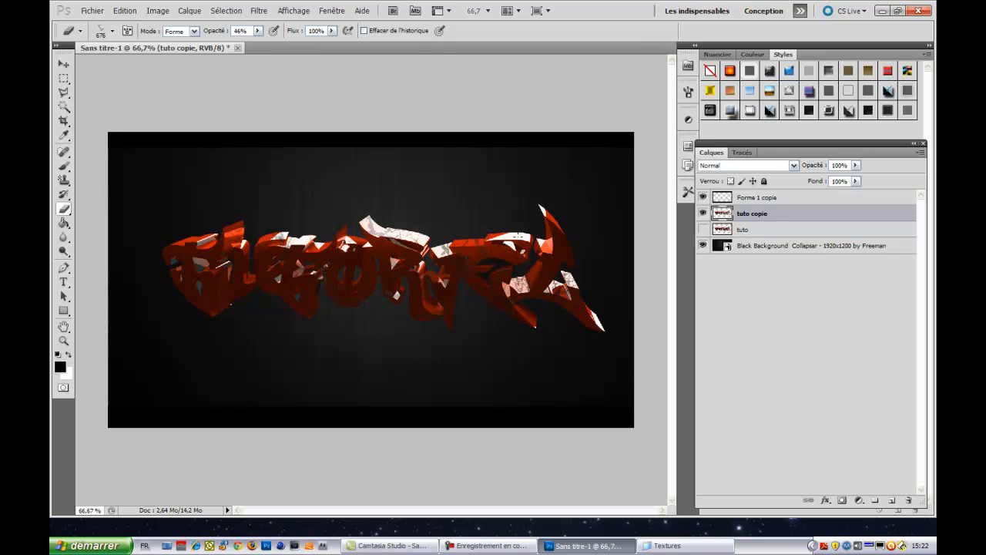
pyautogui.click(479, 248)
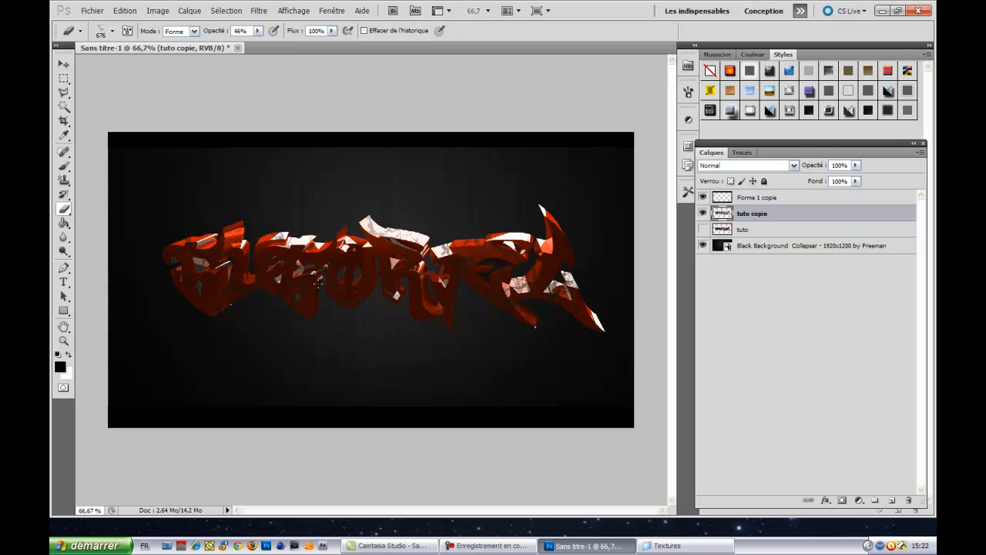
# Show the tuto layer again and lower both its opacity and its fill to 39%
pyautogui.click(720, 231)
pyautogui.click(702, 229)
pyautogui.click(857, 182)
pyautogui.moveTo(856, 194); pyautogui.dragTo(829, 181)
pyautogui.click(855, 165)
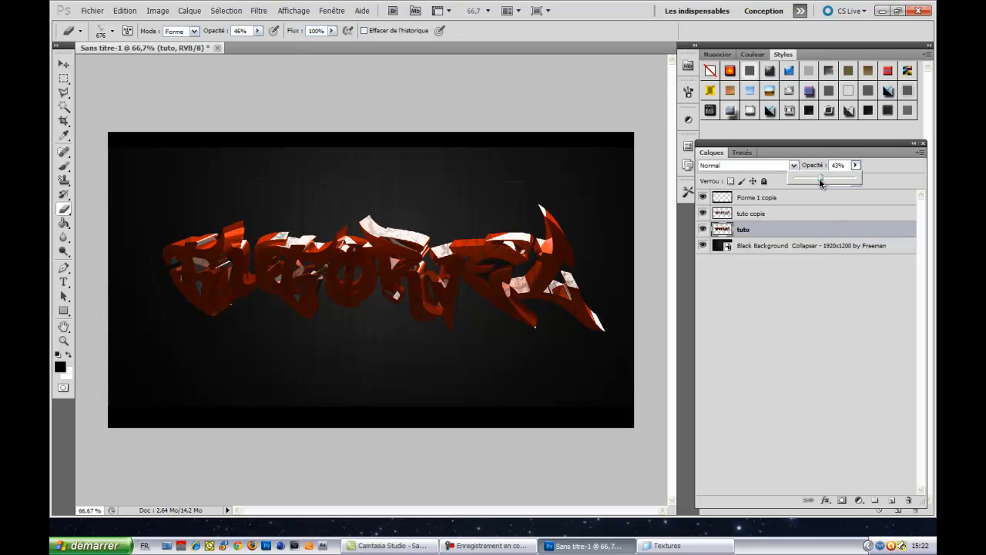
pyautogui.click(917, 181)
pyautogui.click(857, 181)
pyautogui.click(878, 181)
# Erase further texture marks across the tuto copie logo at 65% opacity, switching to the 561 px brush
pyautogui.click(749, 216)
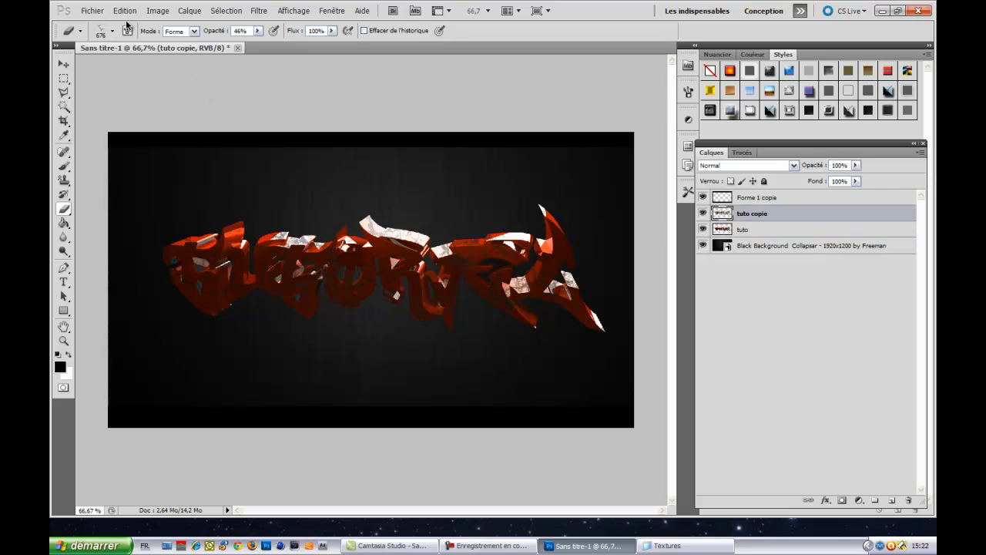
pyautogui.click(258, 30)
pyautogui.moveTo(256, 44); pyautogui.dragTo(270, 45)
pyautogui.click(363, 235)
pyautogui.click(114, 32)
pyautogui.click(169, 167)
pyautogui.click(258, 230)
pyautogui.click(113, 31)
pyautogui.click(115, 182)
pyautogui.click(445, 271)
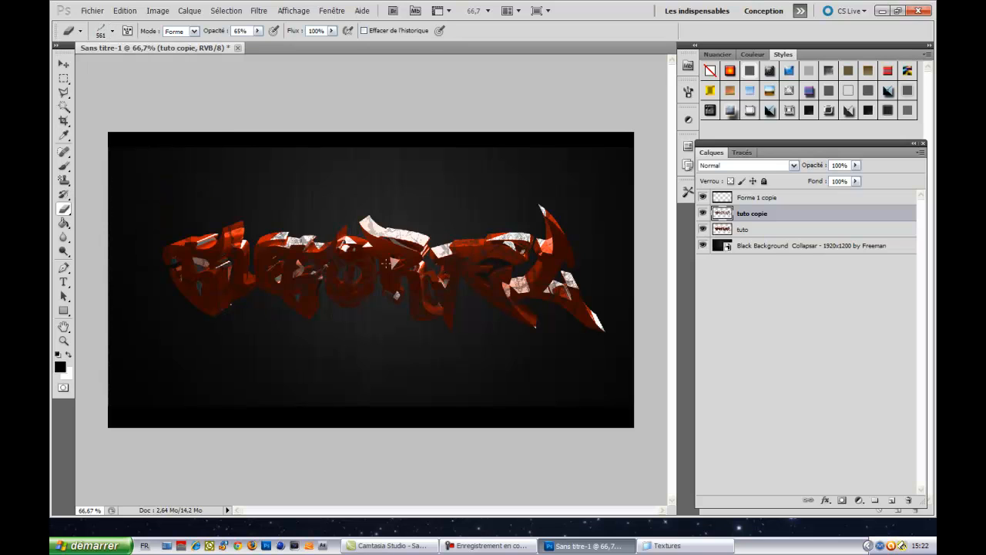
# Check the fill setting of the tuto layer and return to the tuto copie layer
pyautogui.click(765, 230)
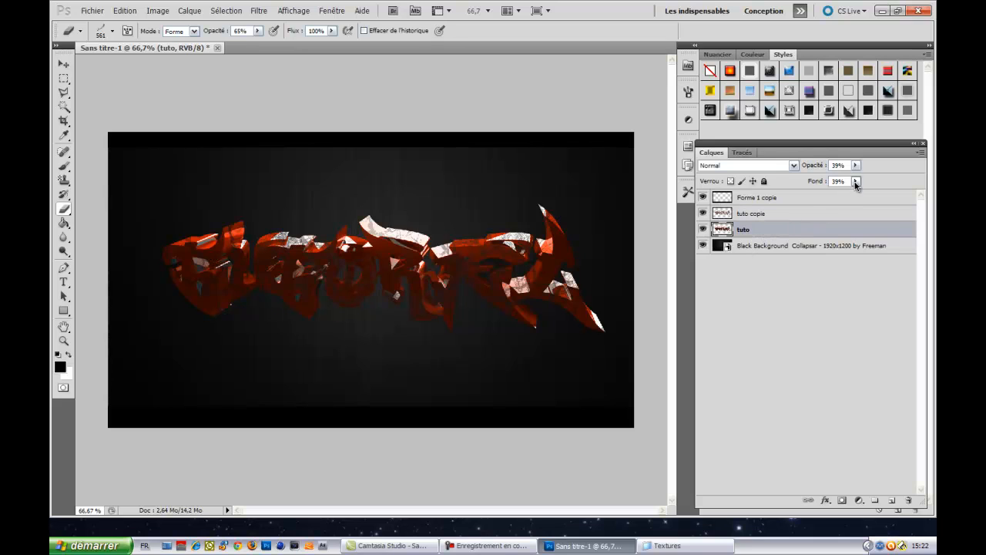
pyautogui.moveTo(860, 194); pyautogui.dragTo(869, 193)
pyautogui.click(759, 214)
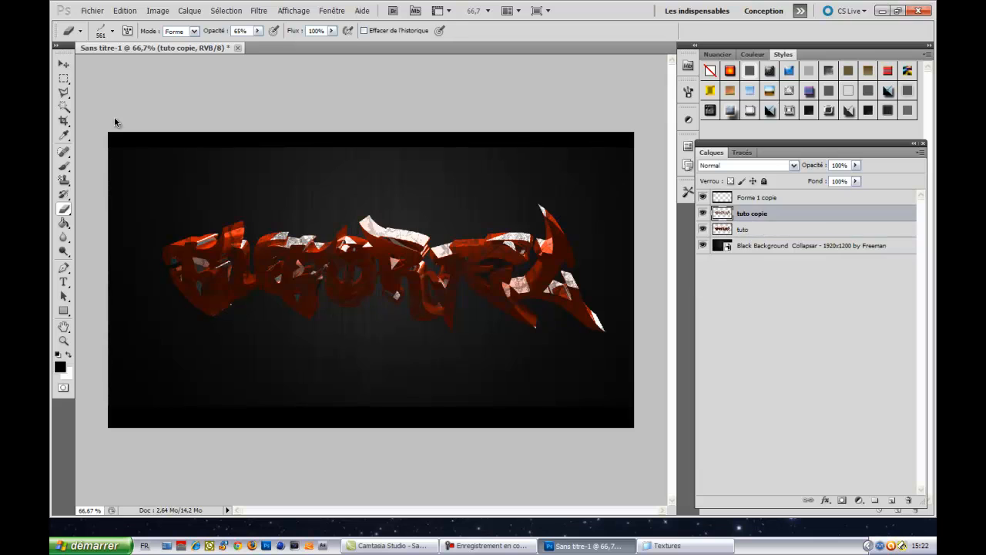
# Try the Eraser with the 1354 px brush at 65% opacity on the tuto copie layer, and undo the stroke
pyautogui.click(64, 205)
pyautogui.click(93, 203)
pyautogui.click(112, 31)
pyautogui.click(93, 147)
pyautogui.click(135, 150)
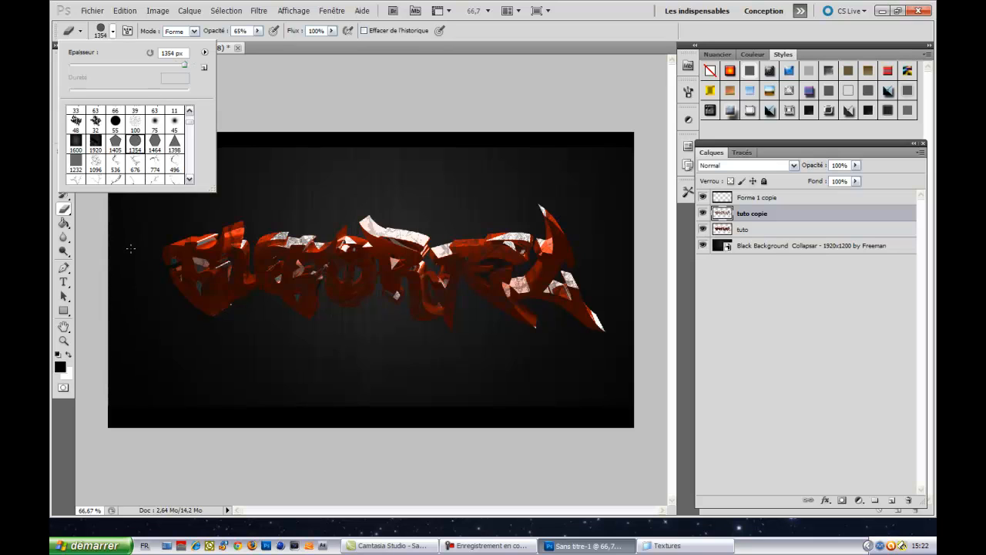
pyautogui.click(153, 303)
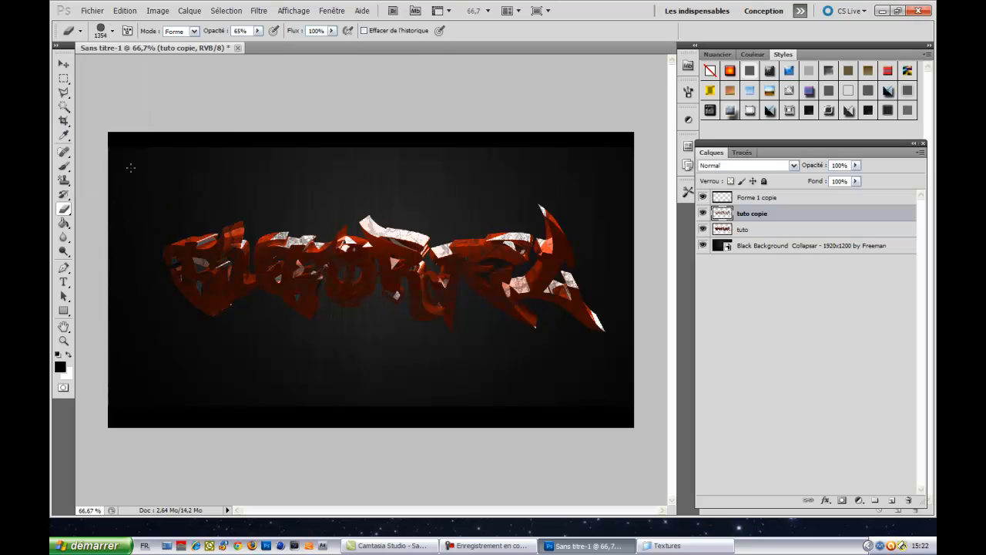
pyautogui.click(140, 333)
pyautogui.click(129, 12)
pyautogui.click(136, 23)
# Make the Black Background Collapsar layer the active layer
pyautogui.click(775, 229)
pyautogui.click(777, 219)
pyautogui.click(755, 245)
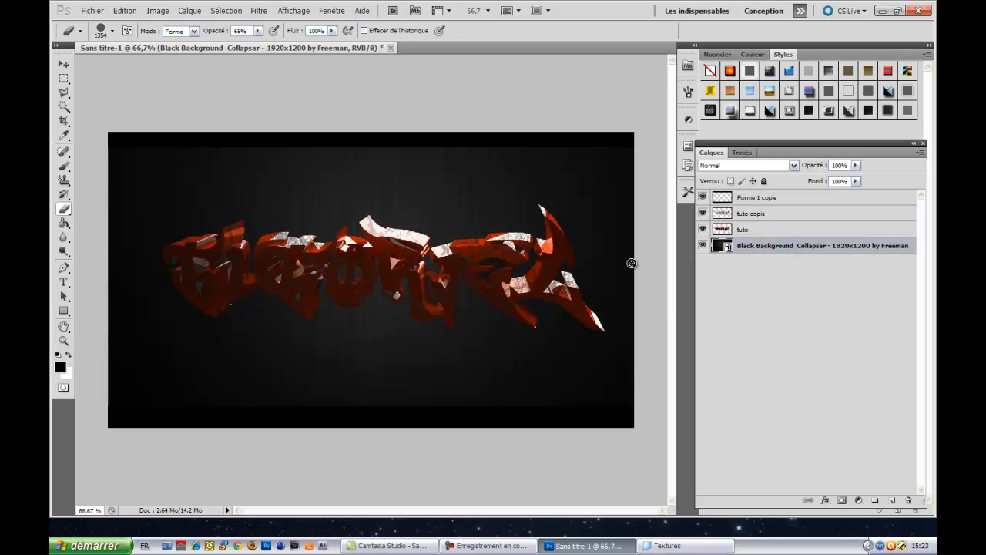